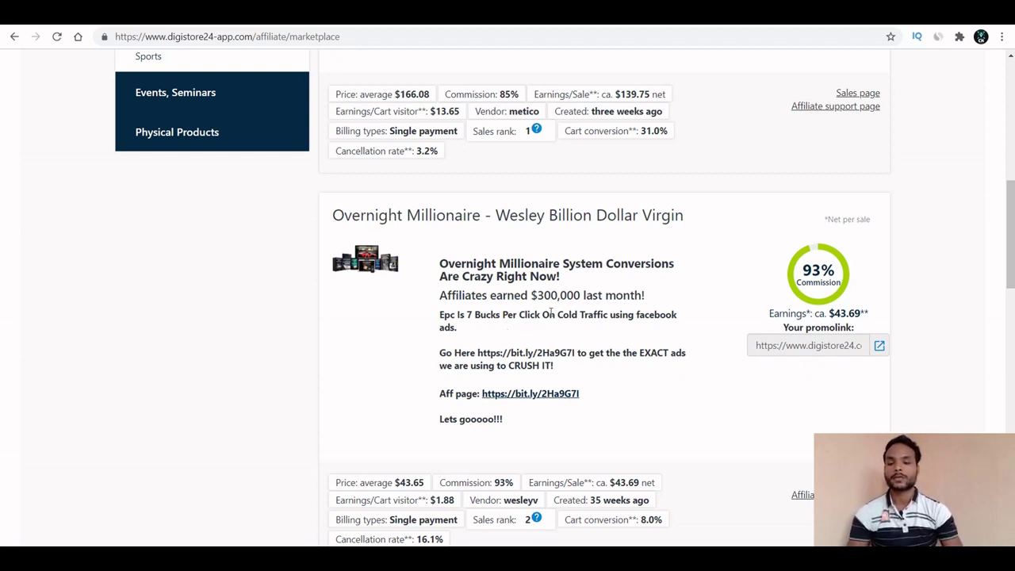
- Switch to Facebook Business settings, leave the pixel's base code page and cancel its installation dialog
scroll(551, 314, "up", 10)
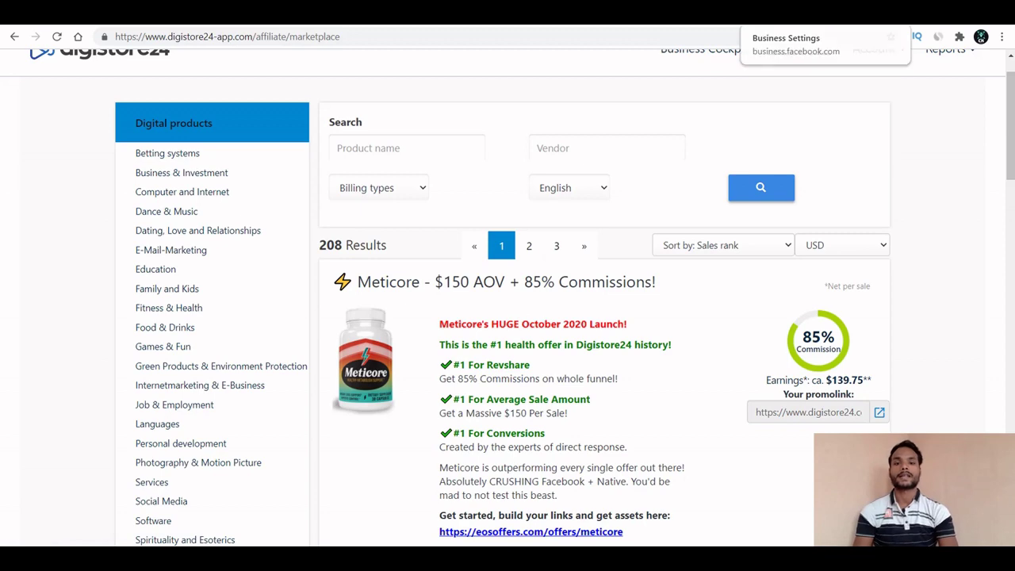
left_click(781, 13)
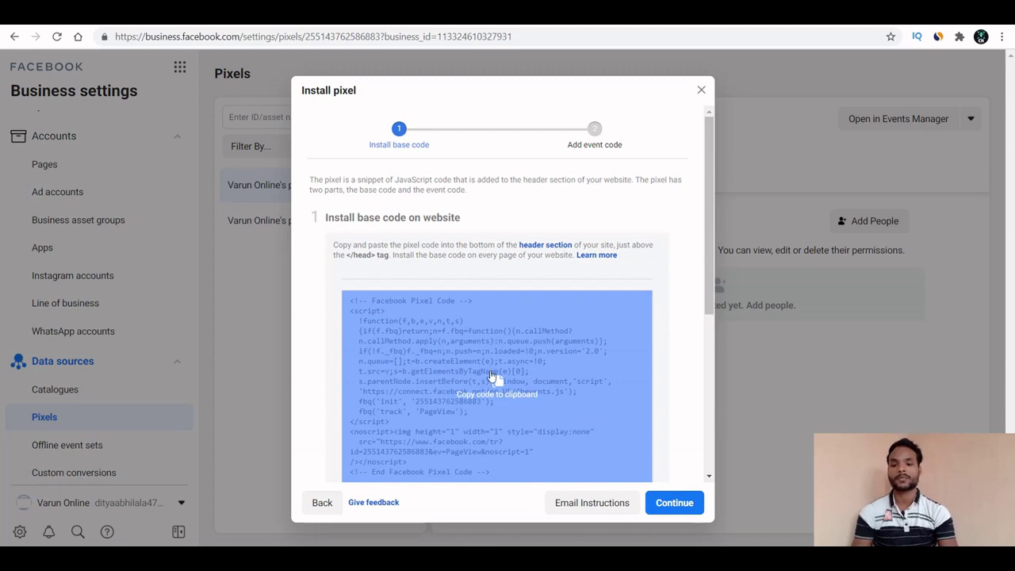
left_click(323, 503)
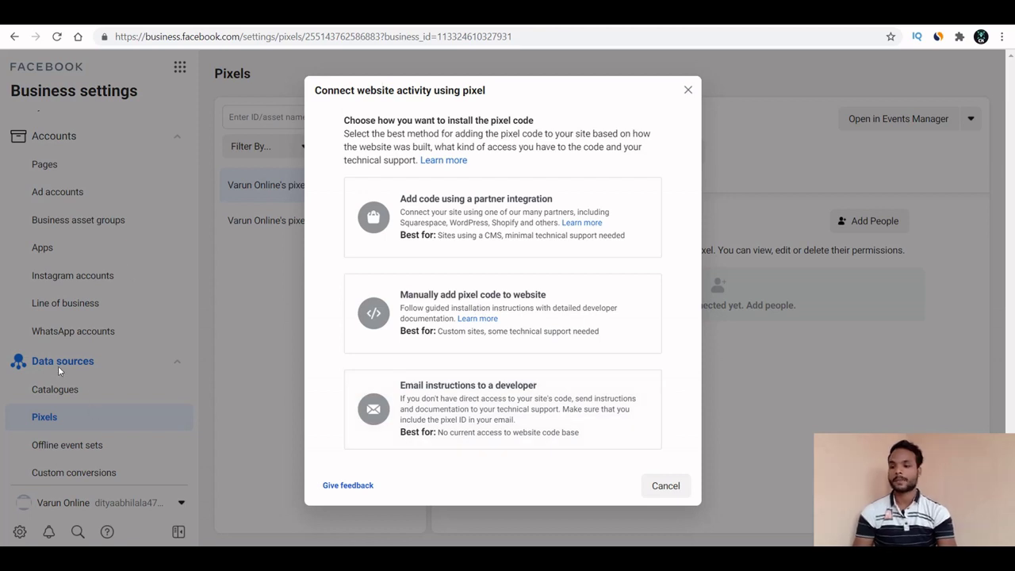
left_click(225, 389)
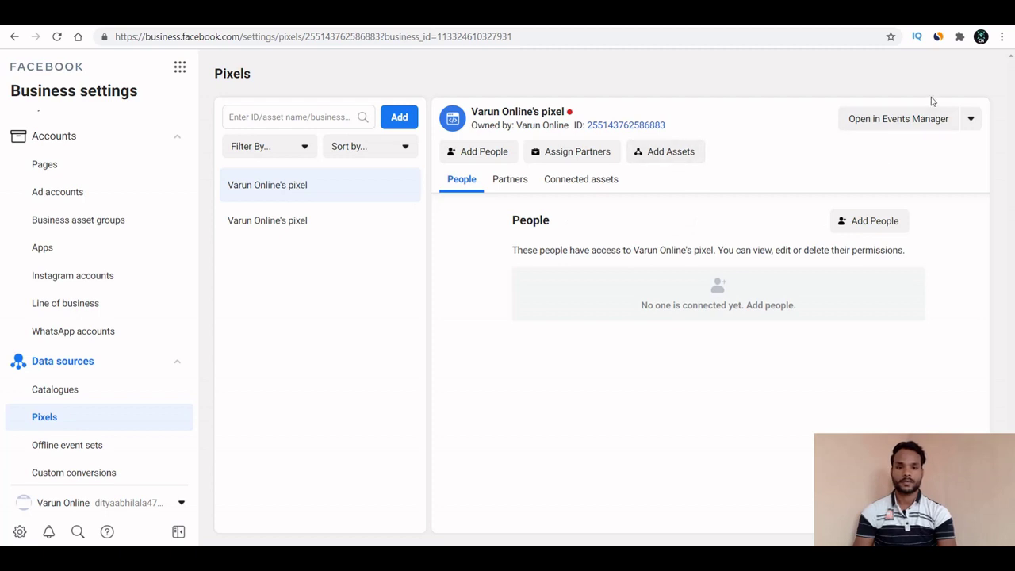
- Look through the selected pixel's connected assets, partners and people
left_click(970, 120)
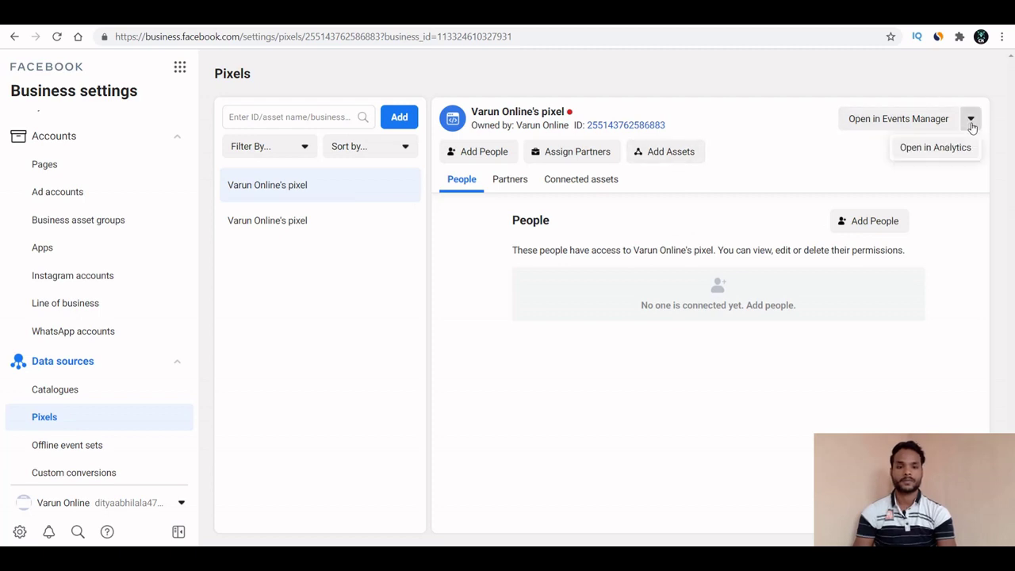
left_click(822, 181)
left_click(596, 181)
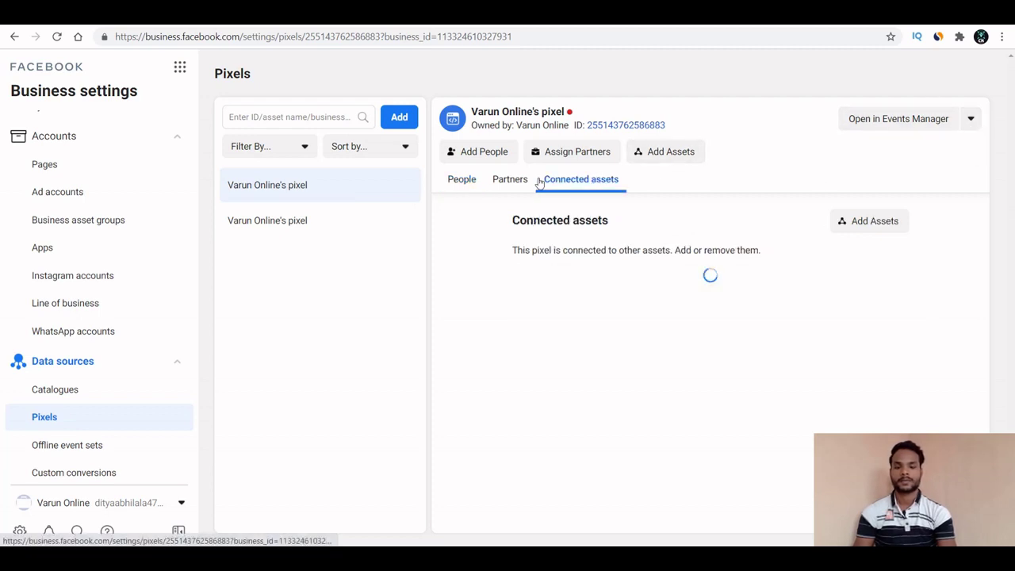
left_click(513, 180)
left_click(465, 181)
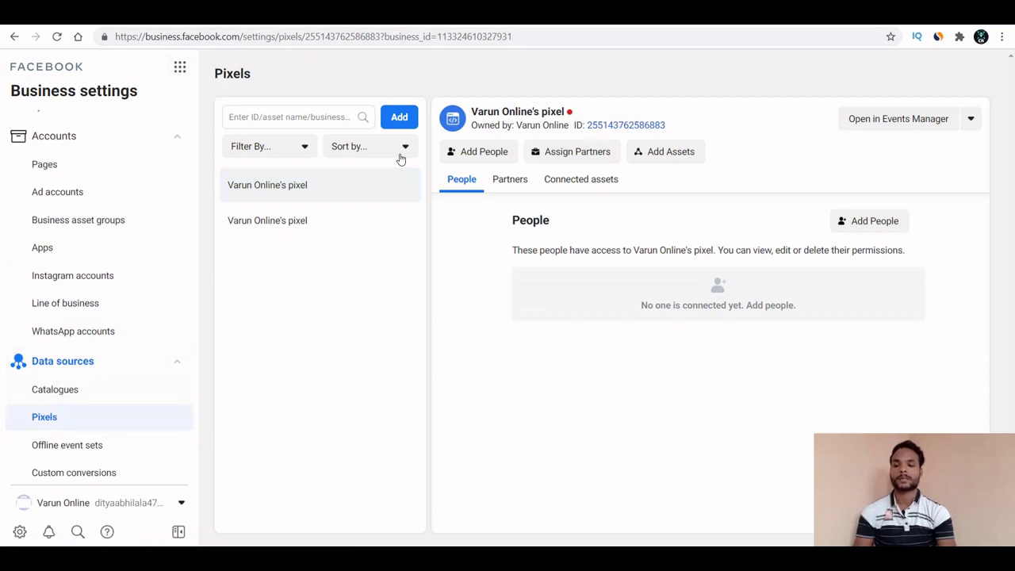
- Add a new pixel named "shiva" to the business account, without a website URL
left_click(401, 117)
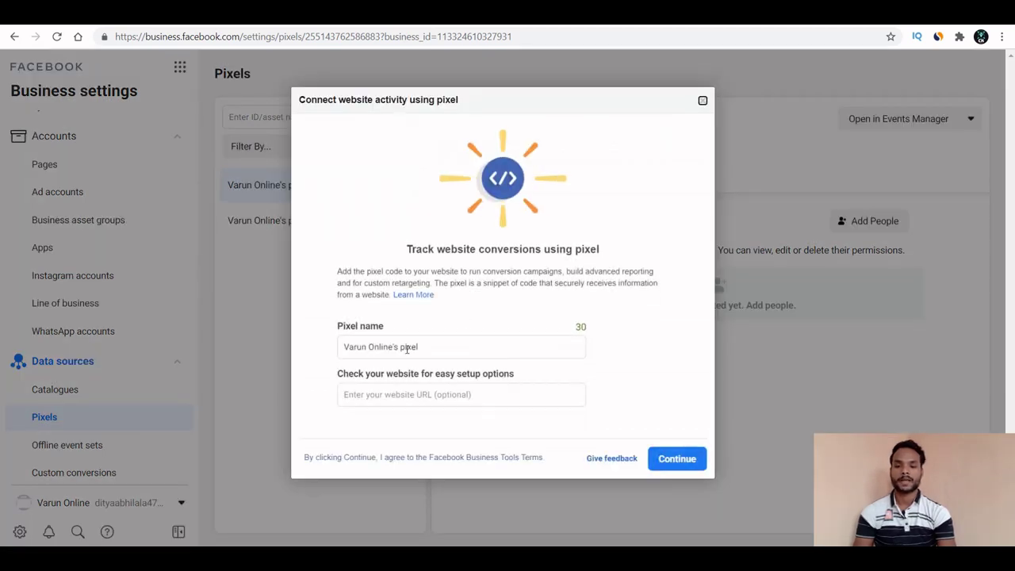
triple_click(408, 347)
key("BackSpace")
type("shiva")
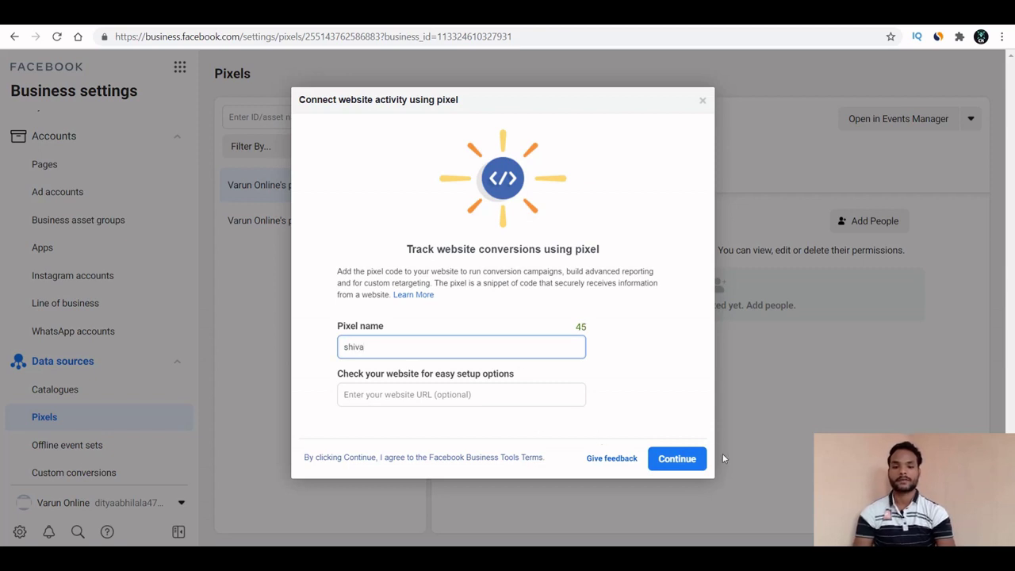
left_click(668, 460)
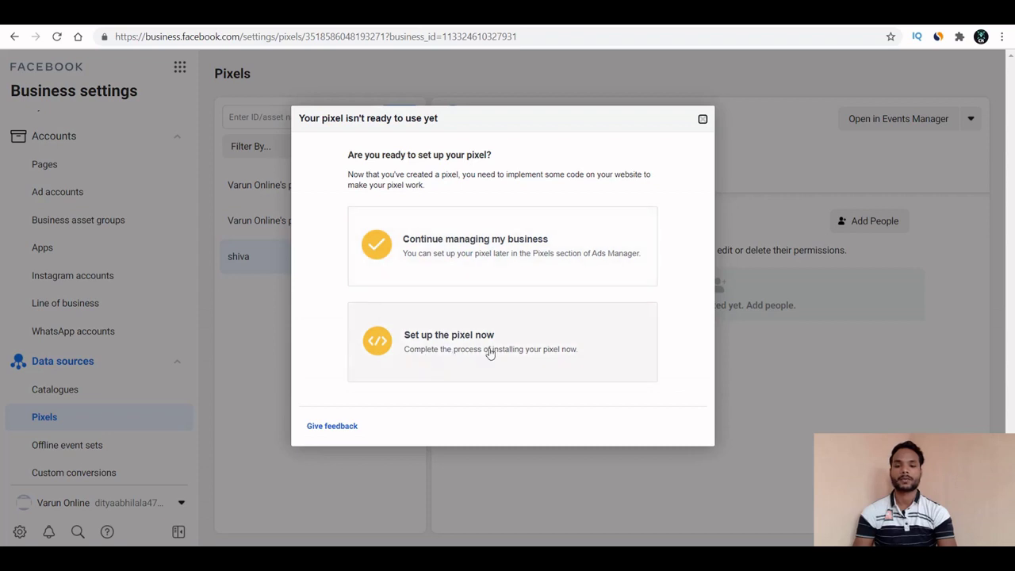
- Start setting up the new pixel with manual code installation and copy its base code to the clipboard
left_click(465, 350)
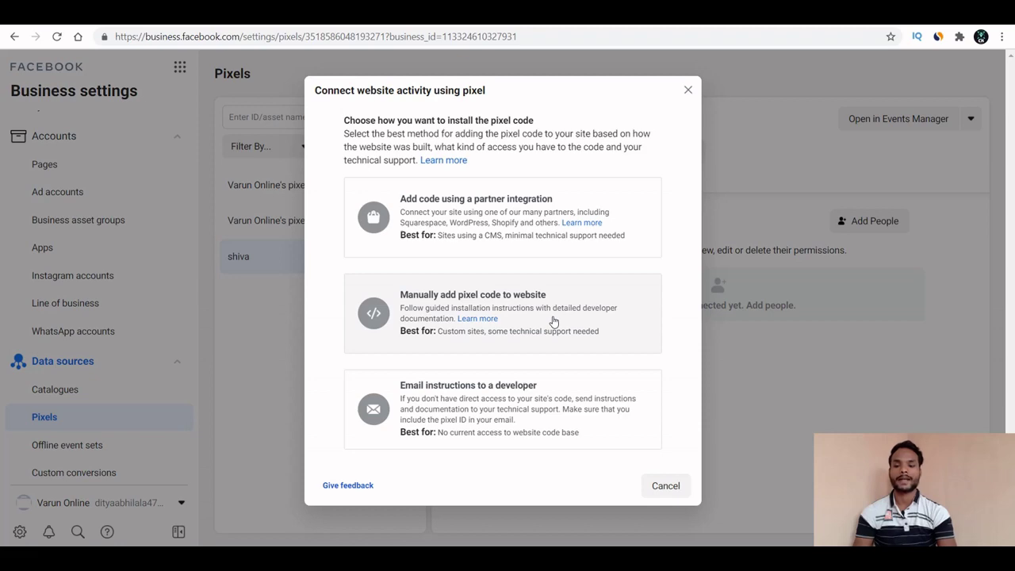
left_click(553, 321)
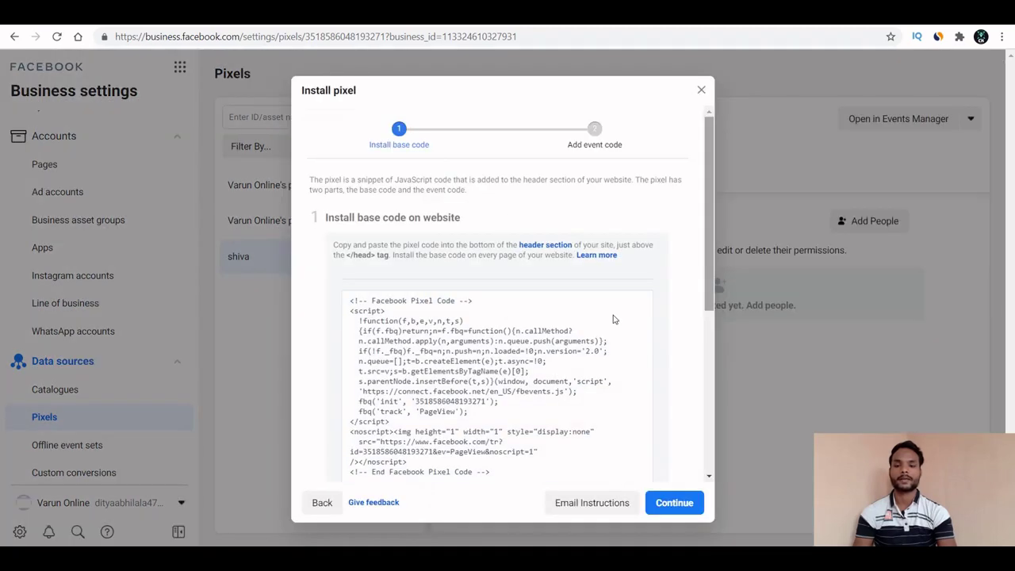
left_click(492, 389)
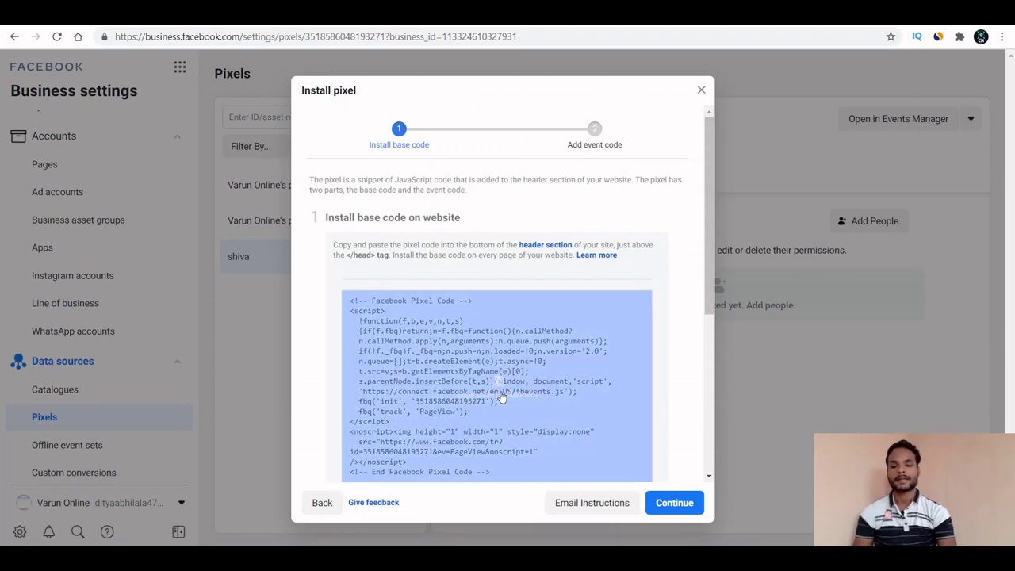
left_click(498, 395)
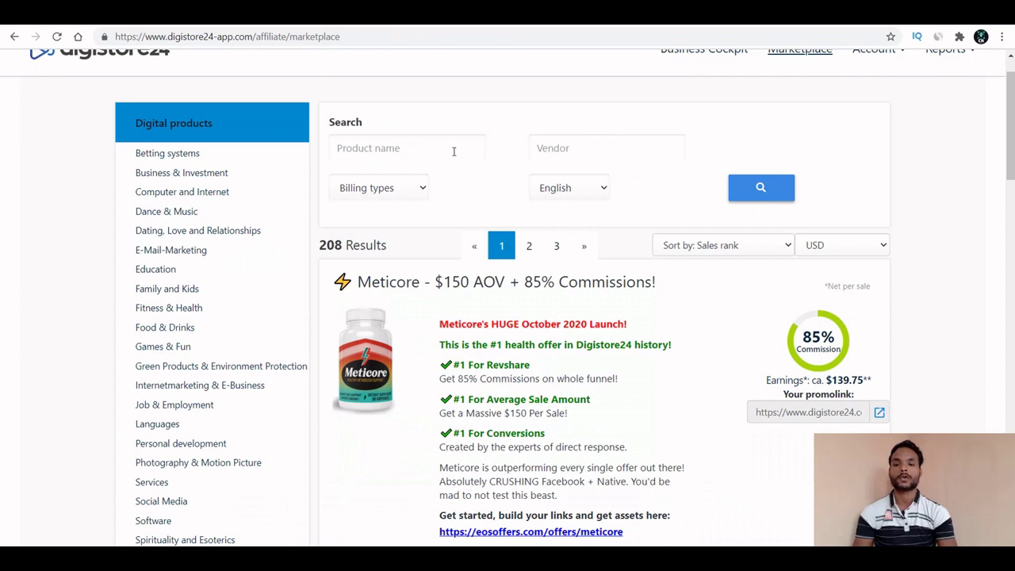
- Switch to Digistore24 and open the affiliate account's tracking settings
scroll(454, 150, "up", 1)
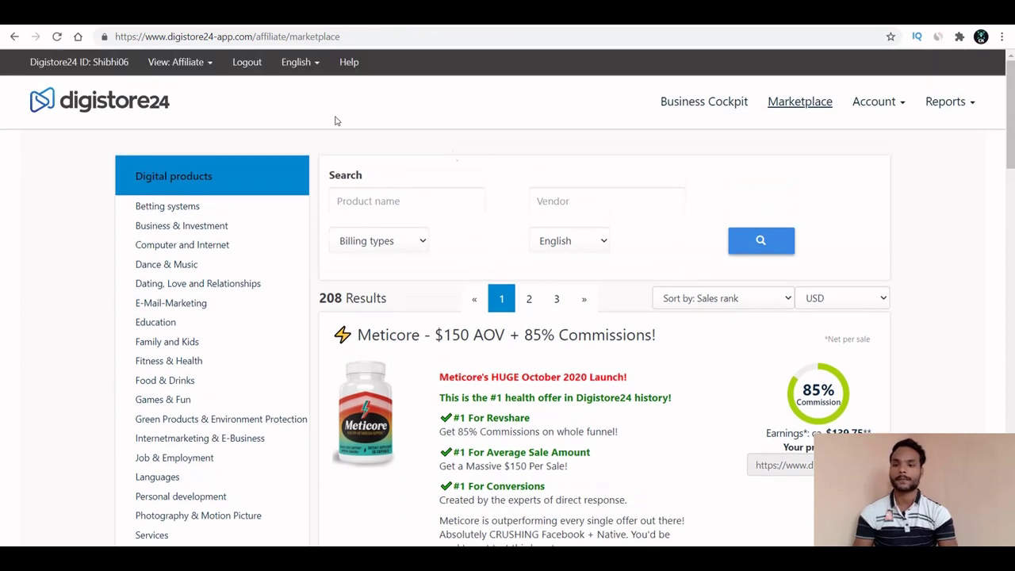
left_click(889, 108)
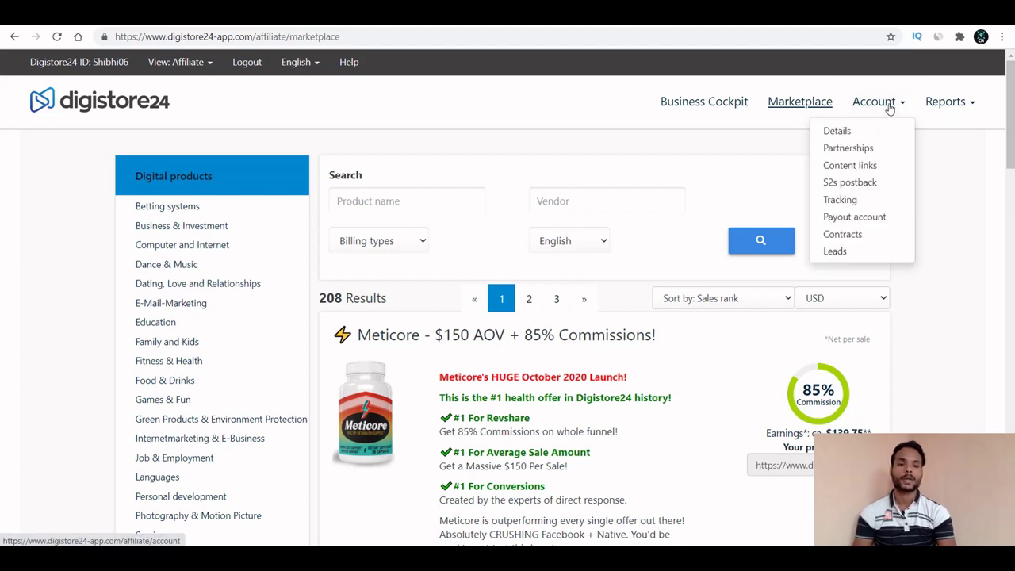
left_click(859, 203)
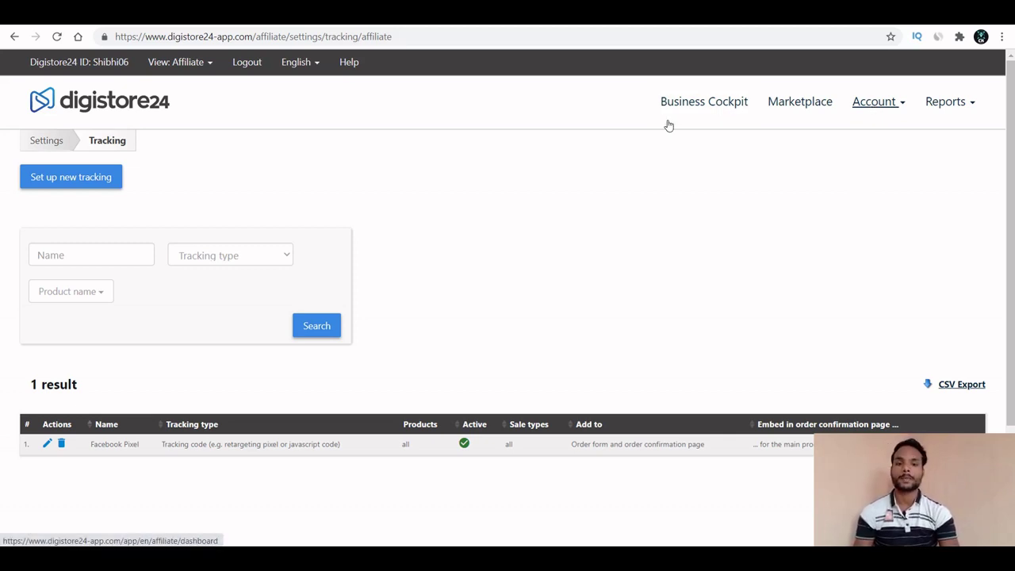
left_click(872, 103)
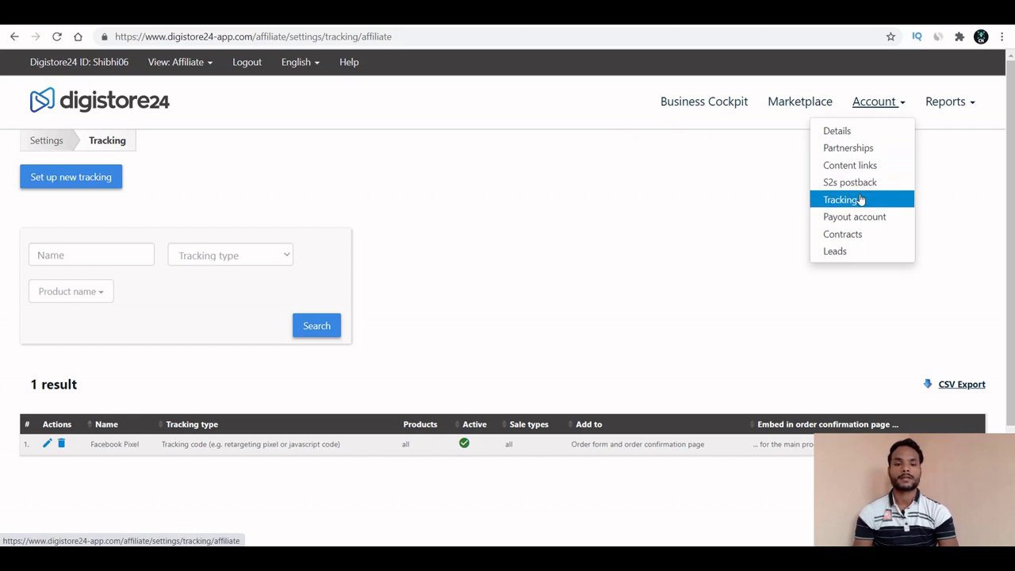
left_click(698, 220)
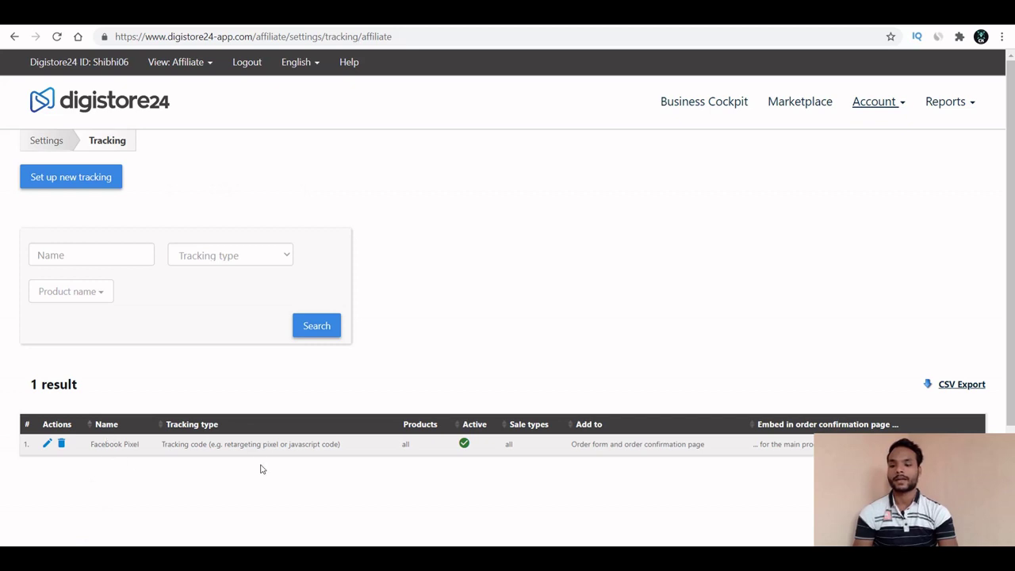
- Set up a new order form tracking entry and name it "Purchase"
left_click(72, 178)
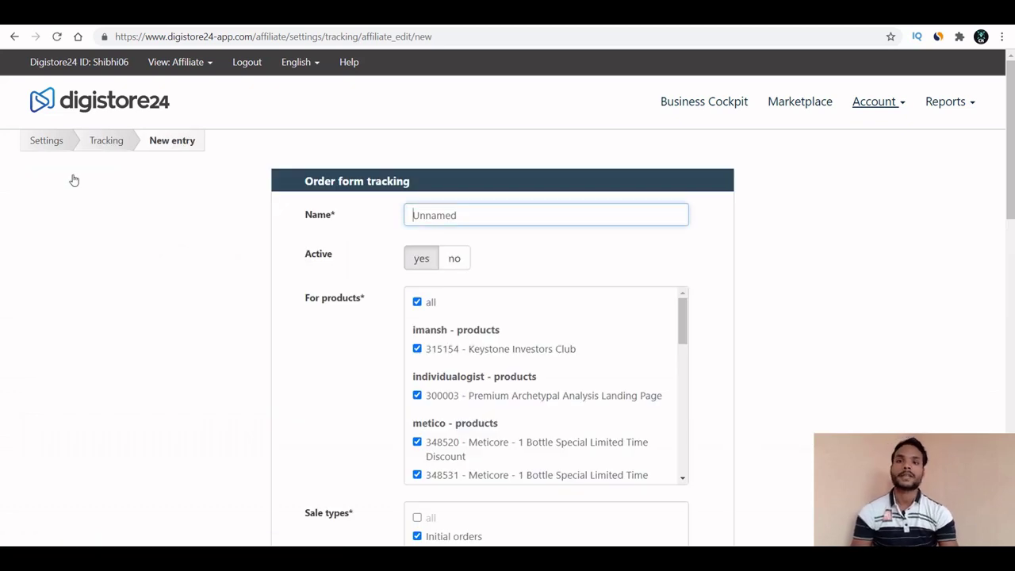
double_click(433, 214)
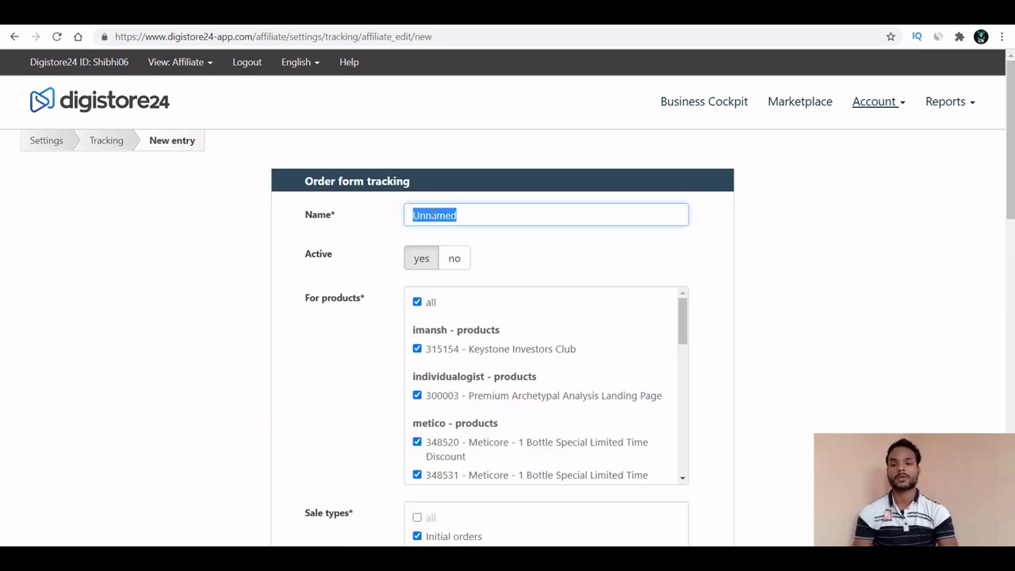
key("BackSpace")
type("P")
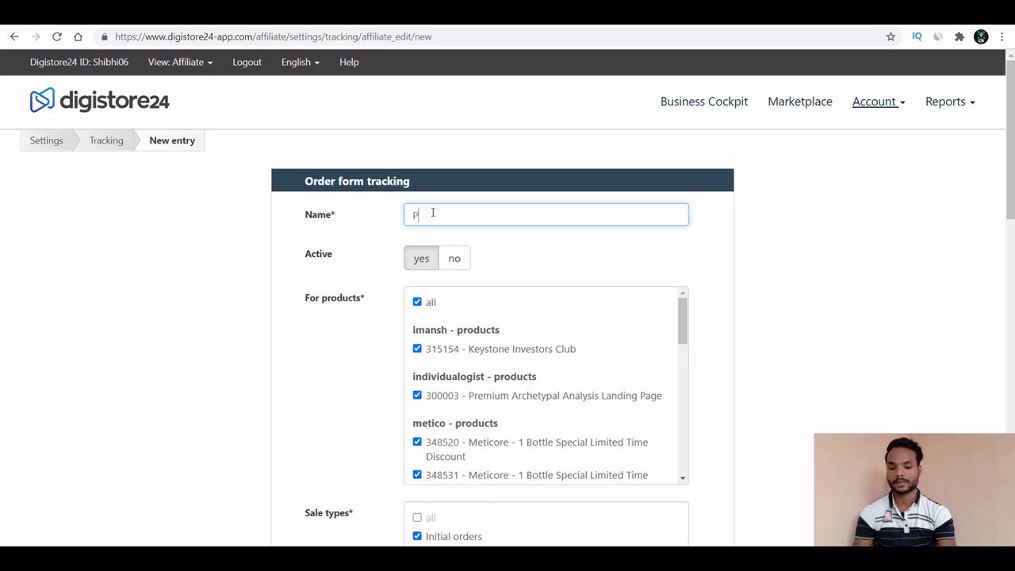
type("urchase")
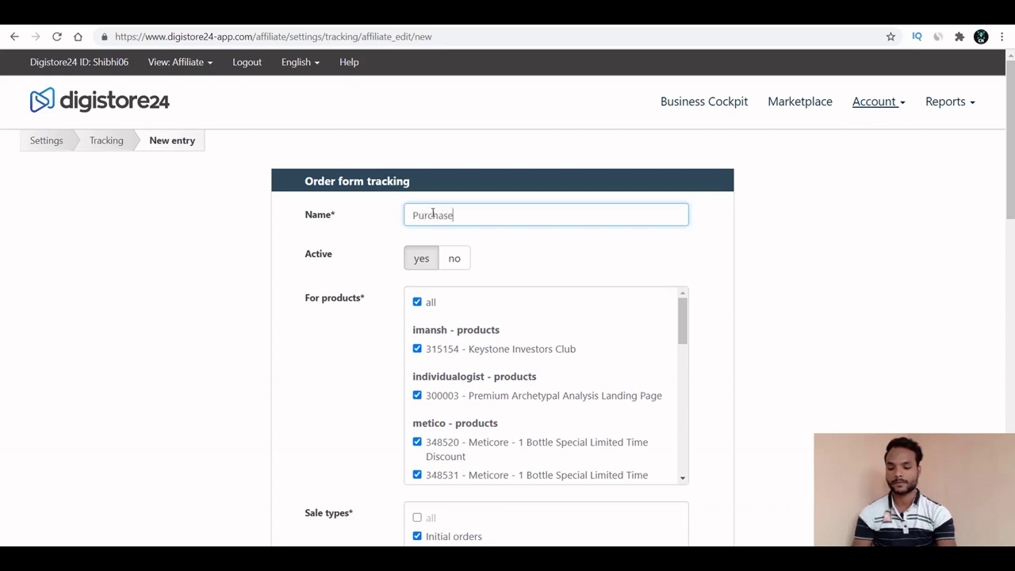
left_click(370, 270)
scroll(370, 270, "down", 1)
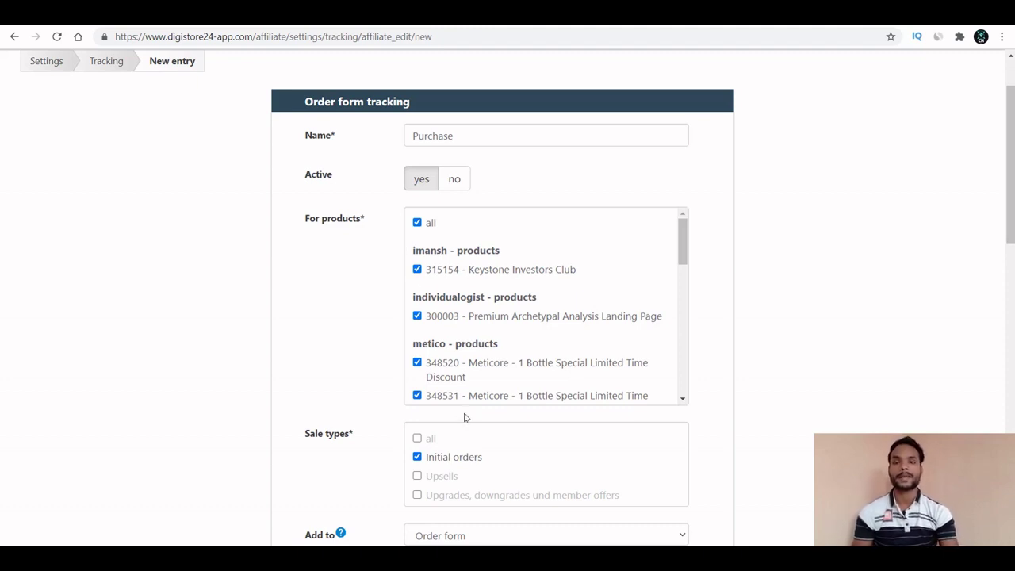
left_click(416, 269)
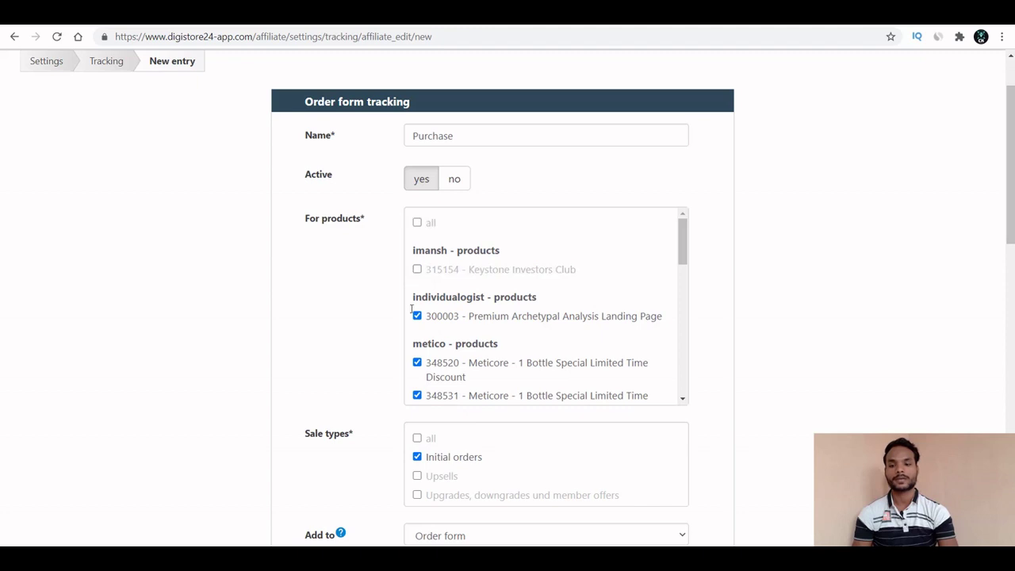
left_click(418, 316)
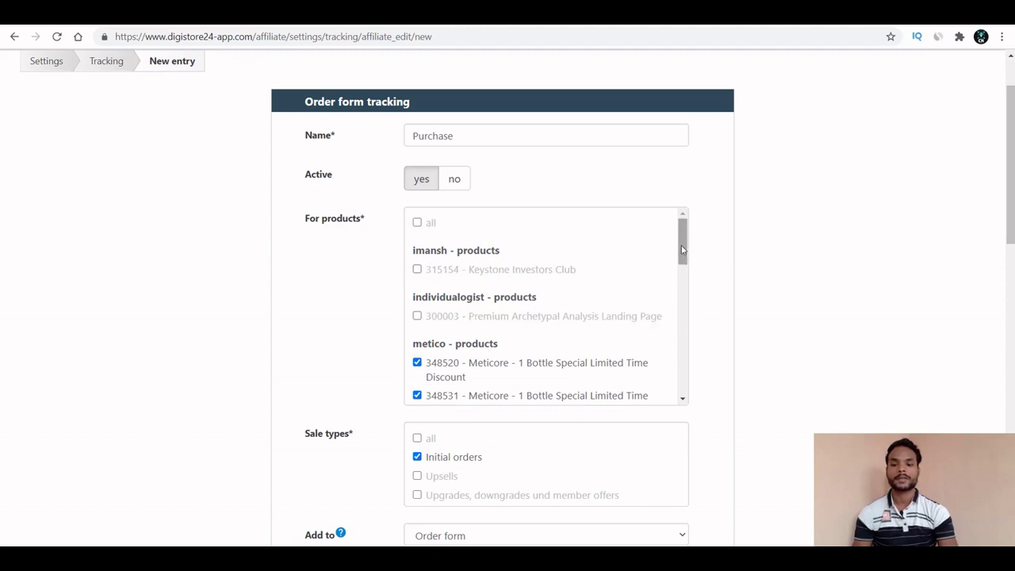
left_click_drag(682, 250, 689, 403)
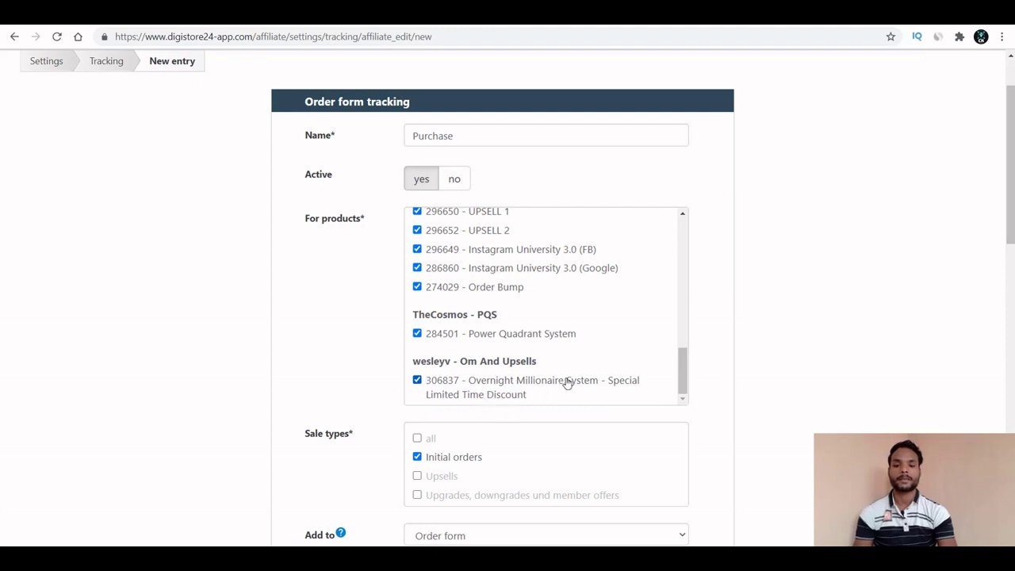
left_click(418, 381)
left_click(417, 382)
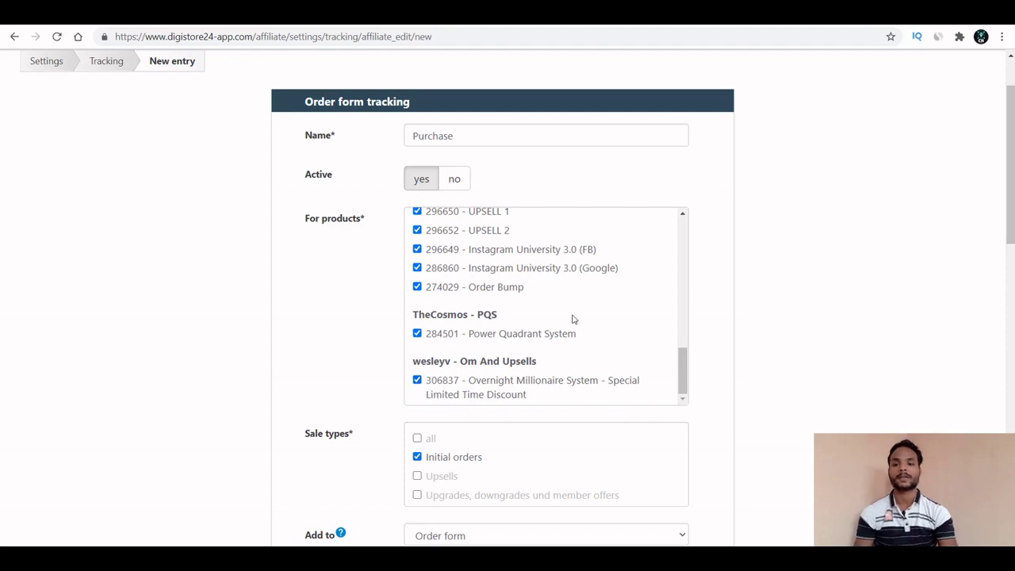
left_click_drag(682, 374, 687, 227)
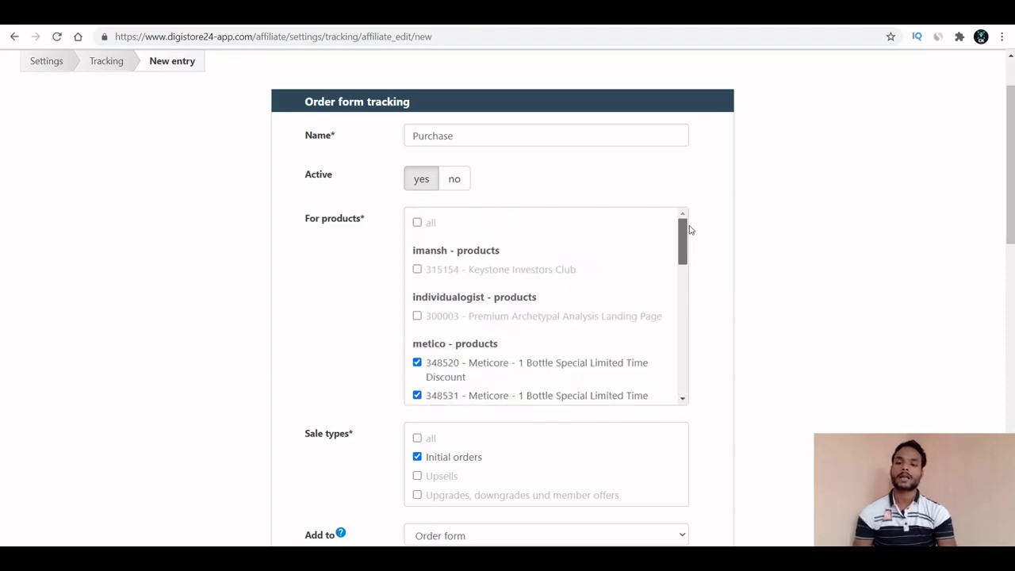
left_click(416, 223)
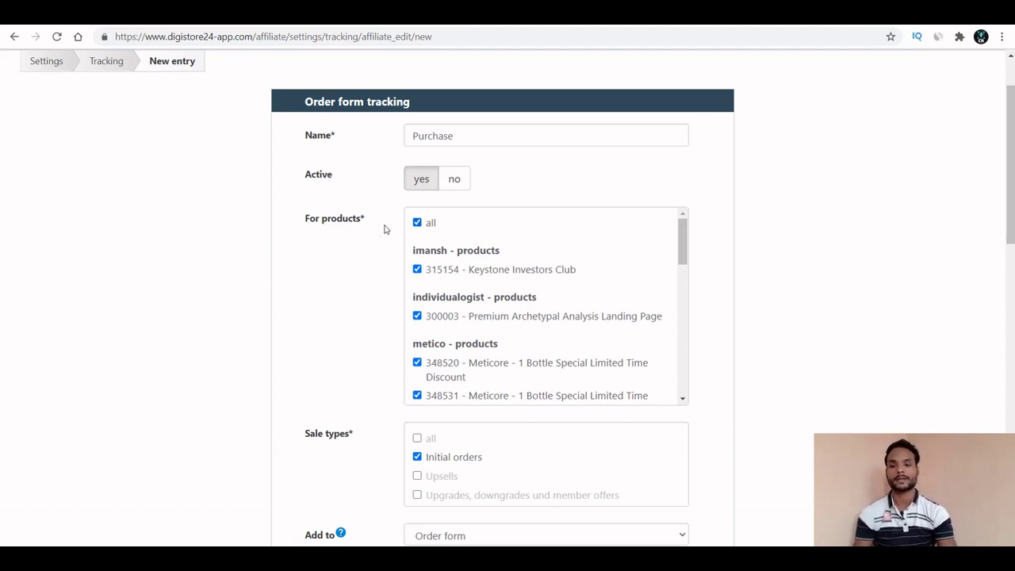
- Limit the tracking entry to wesleyv's Overnight Millionaire System - Special Limited Time Discount, deselecting all other products
left_click(417, 222)
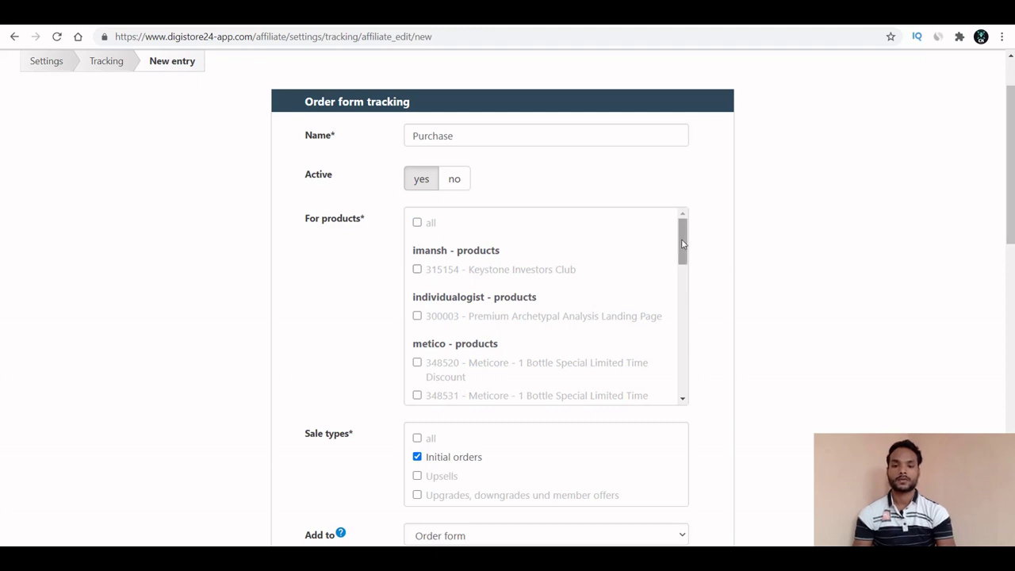
left_click_drag(682, 243, 700, 403)
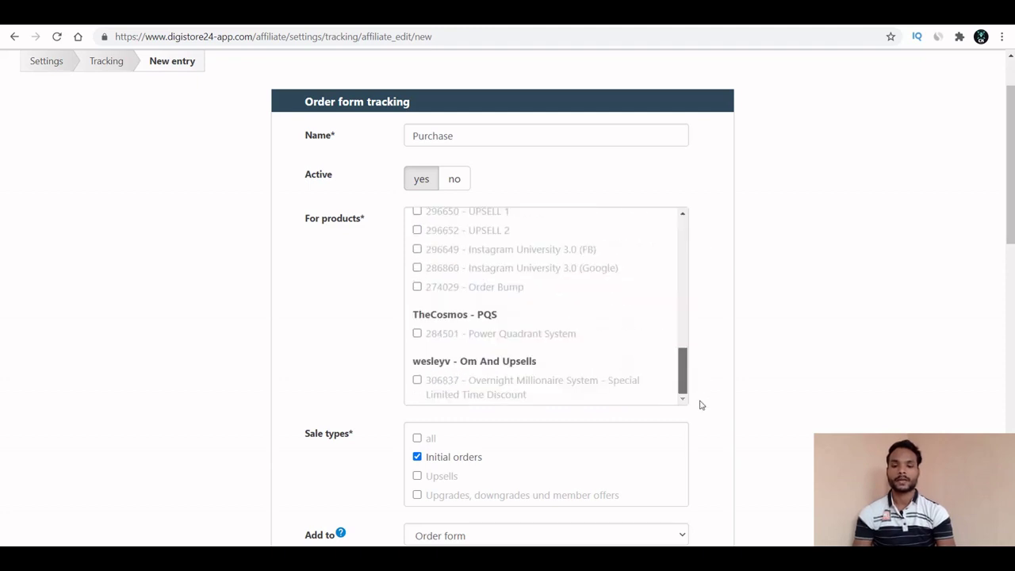
left_click(416, 382)
- Apply the tracking entry to all sale types, including upsells and upgrades, downgrades and member offers
scroll(346, 390, "down", 2)
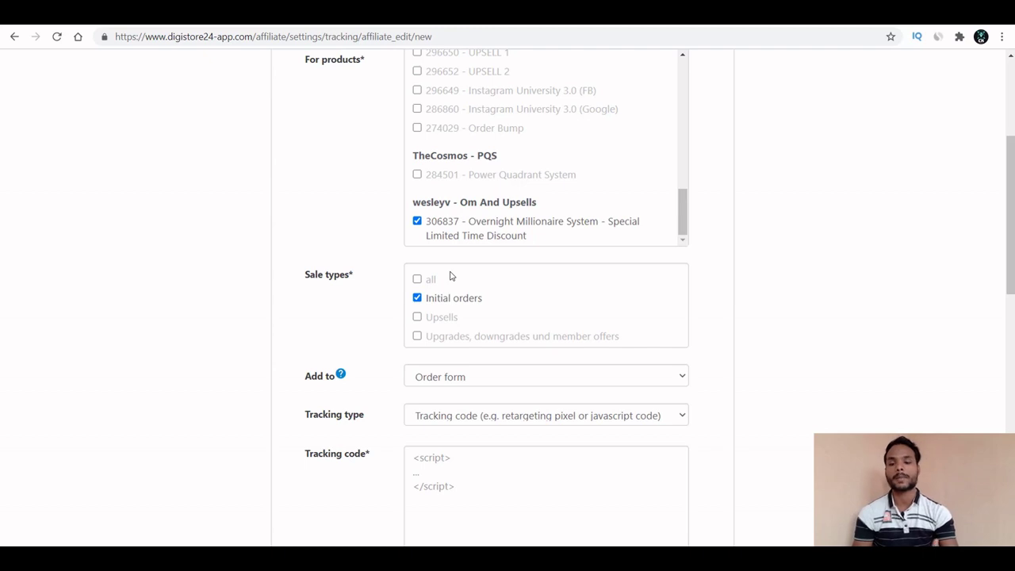
left_click(417, 317)
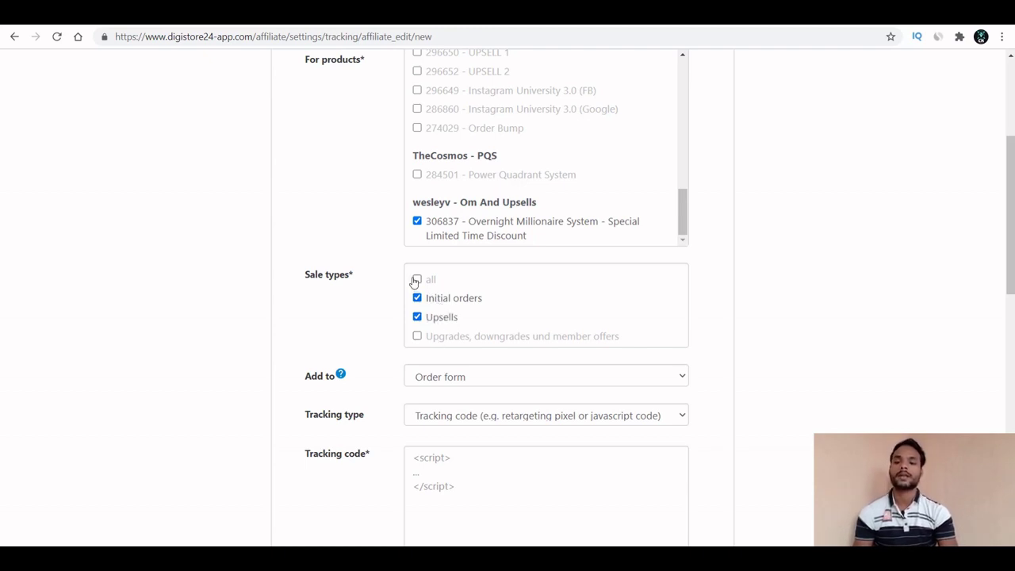
left_click(417, 280)
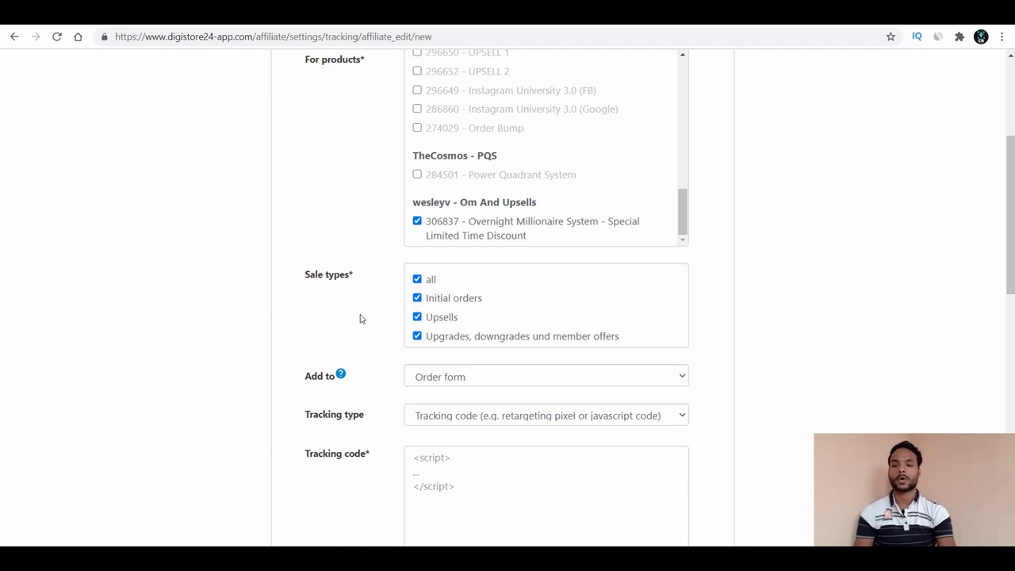
- Add the tracking to both the order form and the order confirmation page
scroll(360, 319, "down", 2)
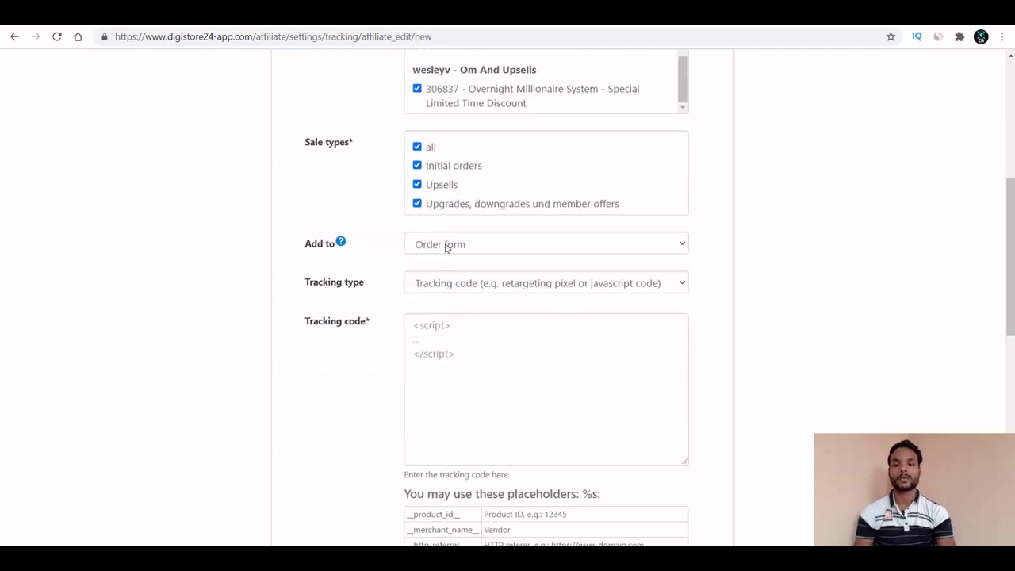
left_click(447, 248)
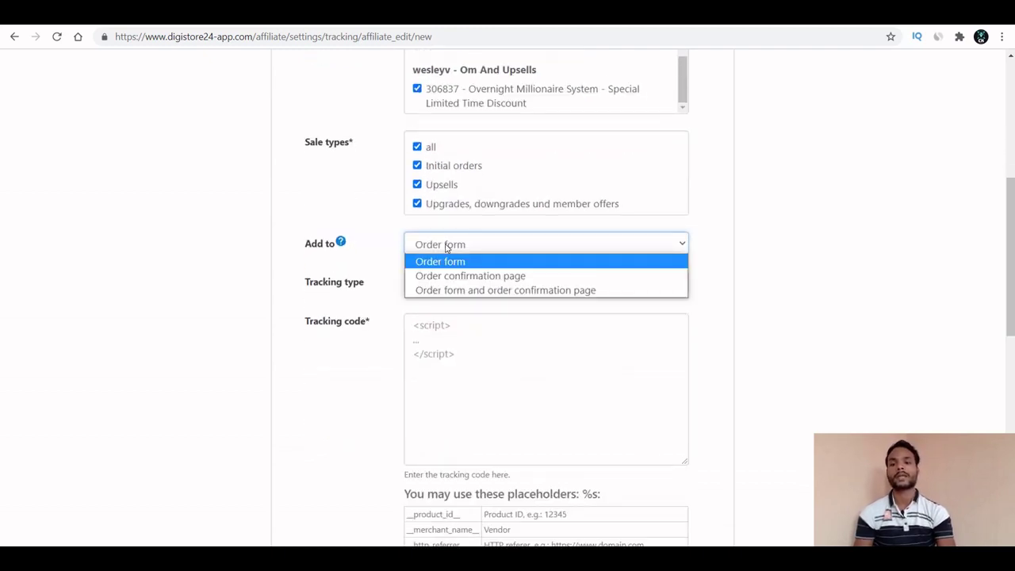
left_click(515, 291)
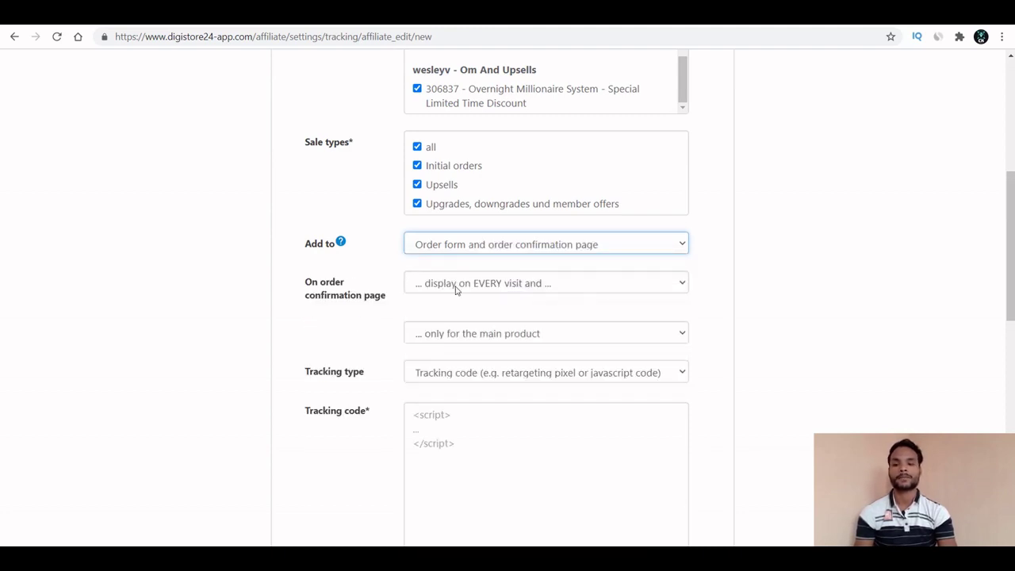
- Set the order confirmation page tracking to display only on the first visit, for the main product, add-ons and upsells
left_click(458, 289)
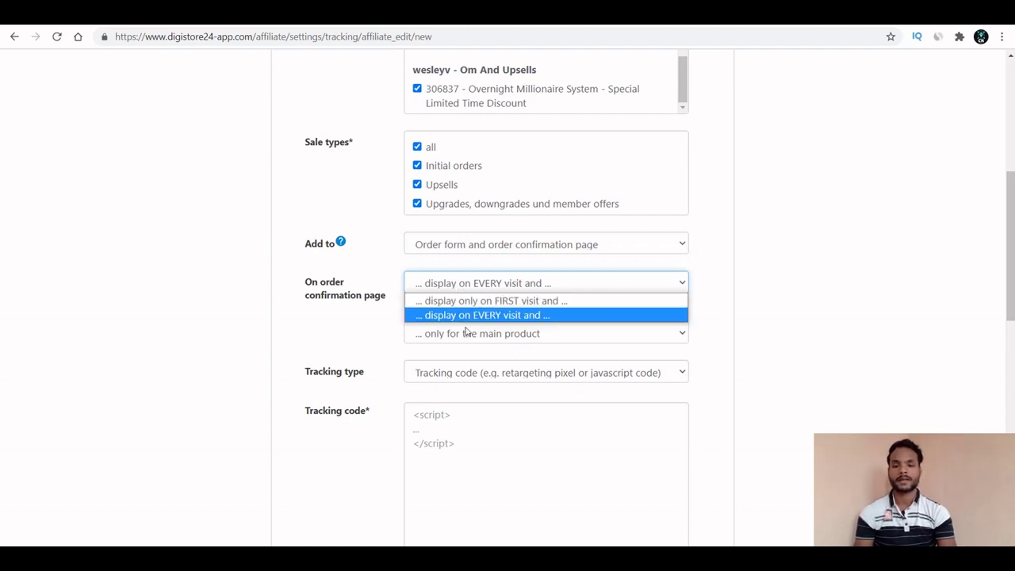
left_click(504, 303)
left_click(489, 307)
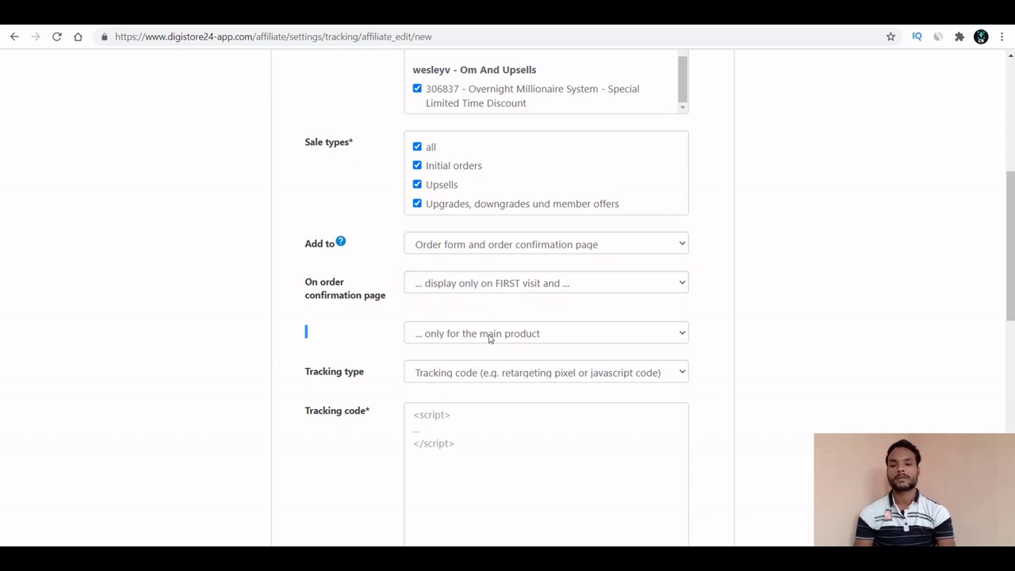
left_click(490, 338)
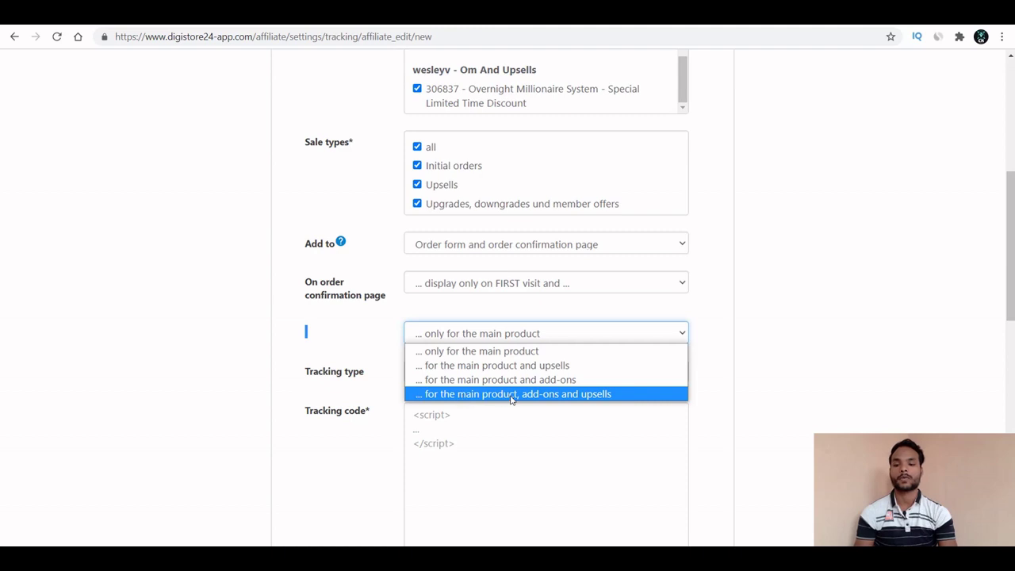
left_click(590, 394)
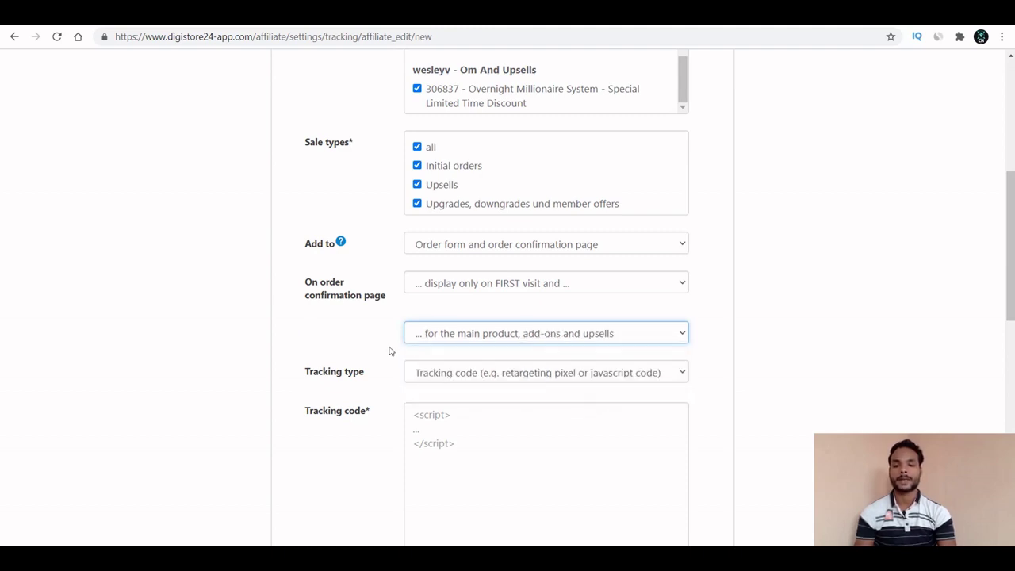
- Paste the copied Facebook pixel code as the tracking code and save the tracking entry
scroll(389, 351, "down", 2)
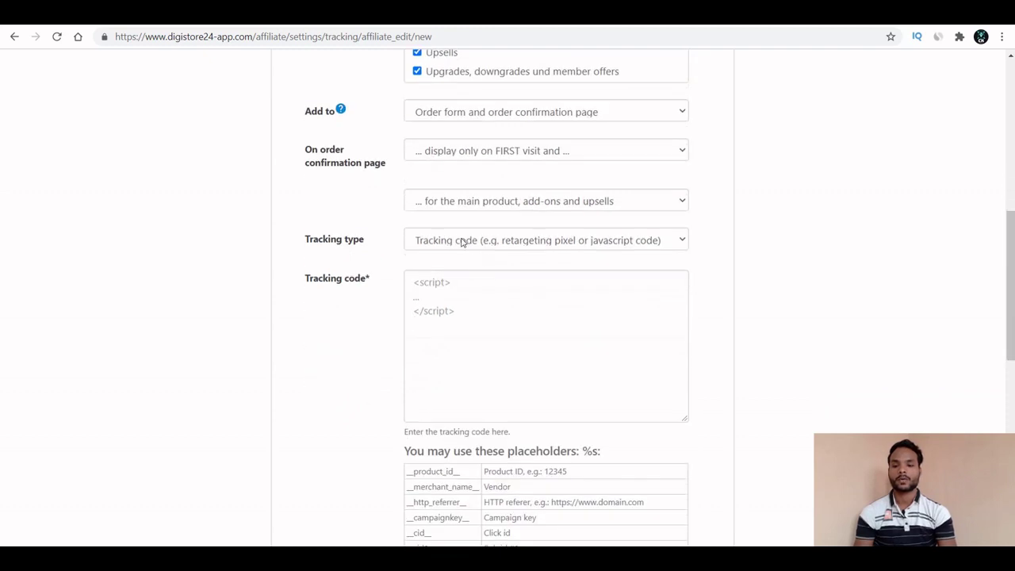
left_click(461, 312)
key("ctrl+v")
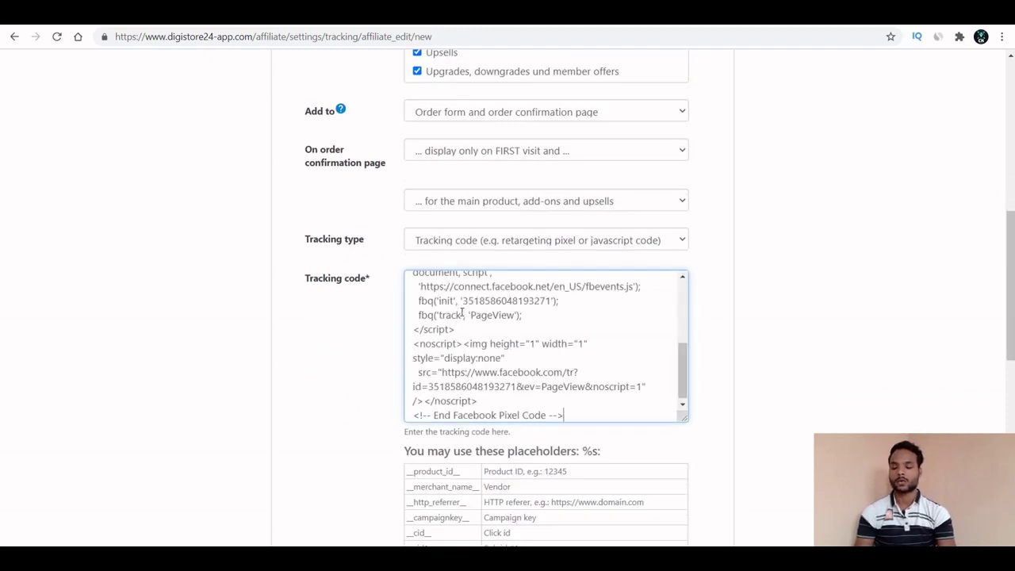
left_click(347, 354)
scroll(348, 354, "down", 4)
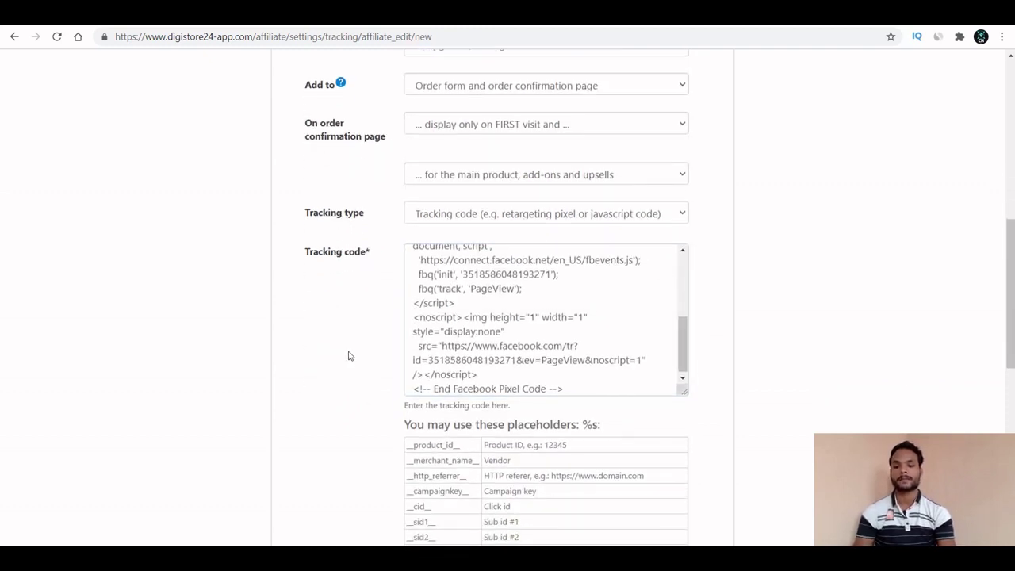
scroll(425, 452, "down", 2)
scroll(426, 453, "down", 1)
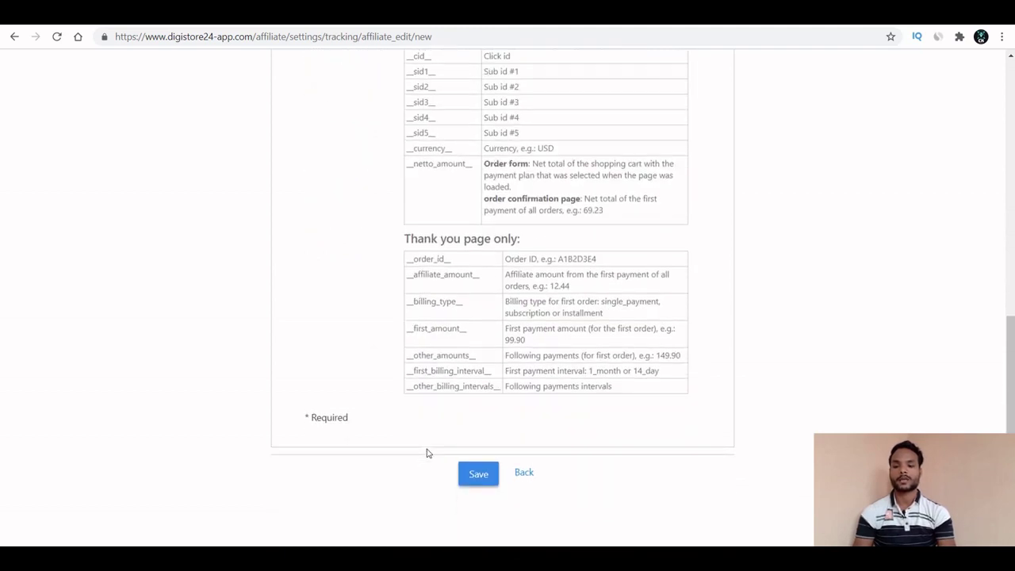
left_click(471, 474)
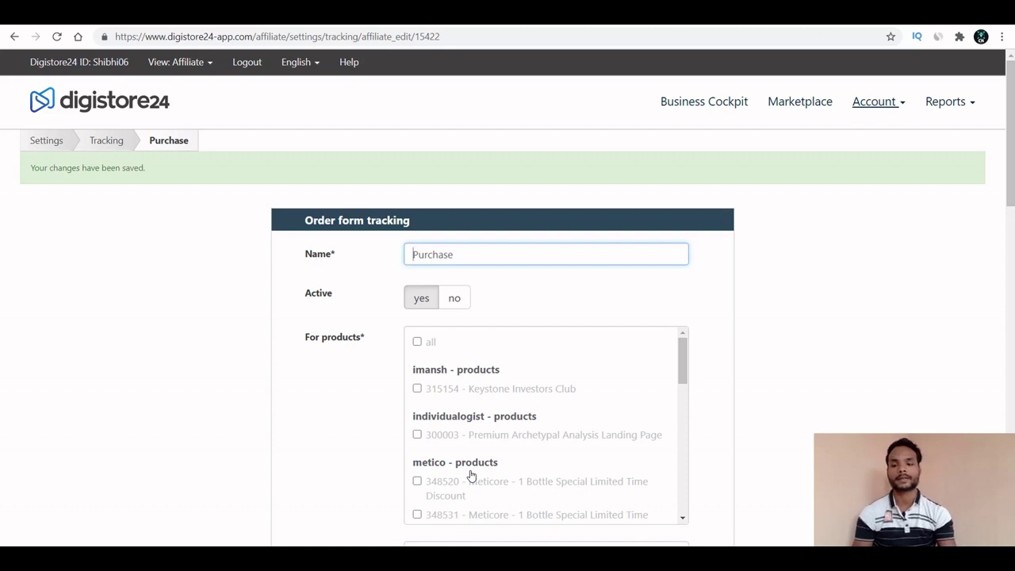
- Switch to the lawofattractionquiz.com landing page and look over its headline and first quiz question
left_click(311, 446)
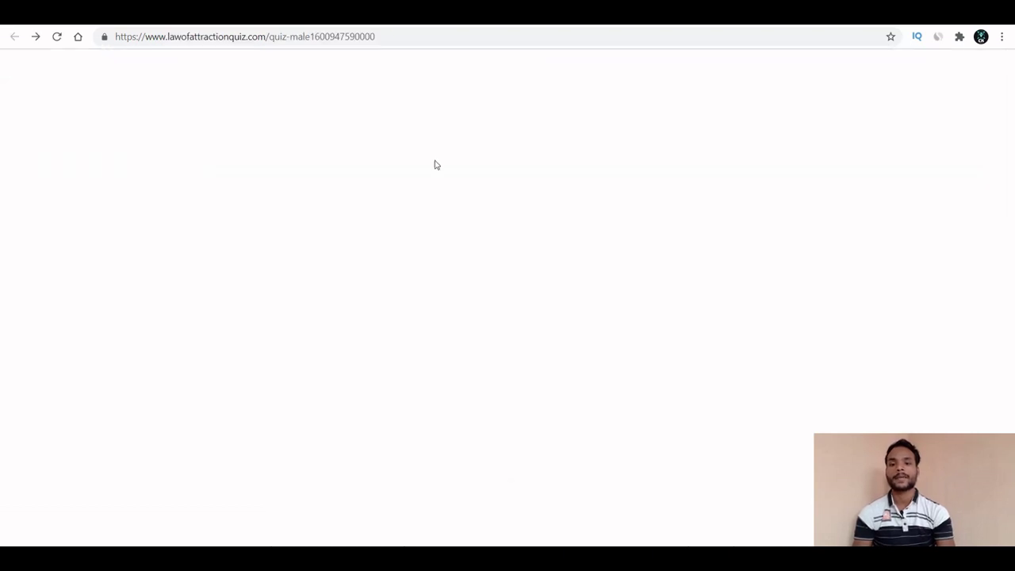
scroll(437, 161, "down", 2)
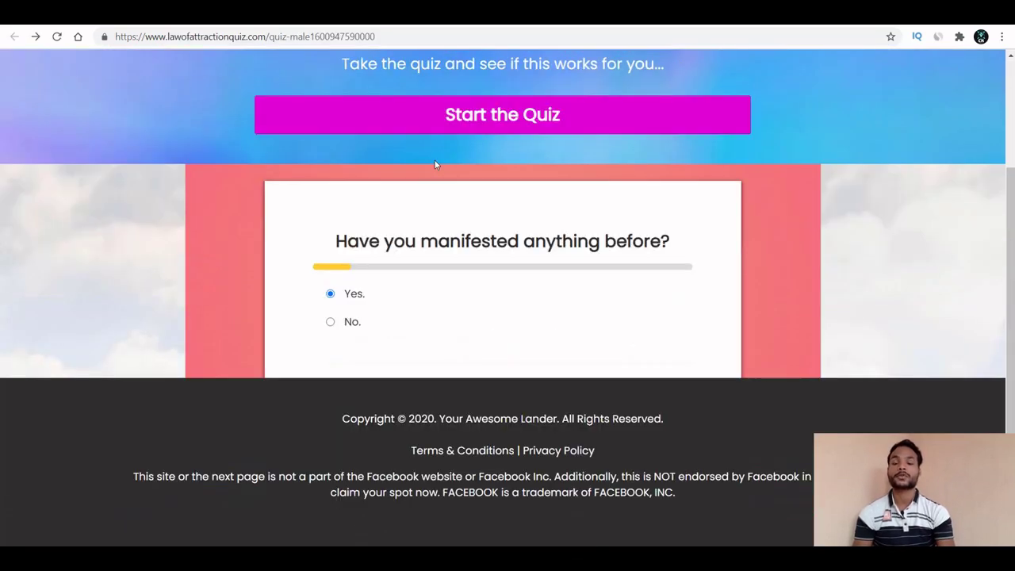
scroll(437, 161, "up", 1)
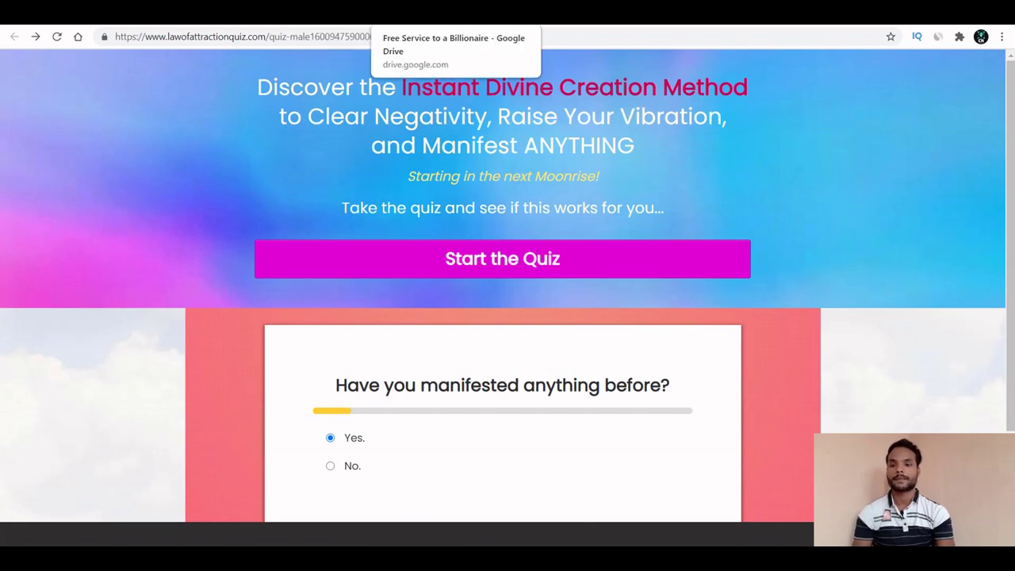
- Switch to Google Drive and look through the ad videos in the shared "Free Service to a Billionaire" folder
left_click(456, 12)
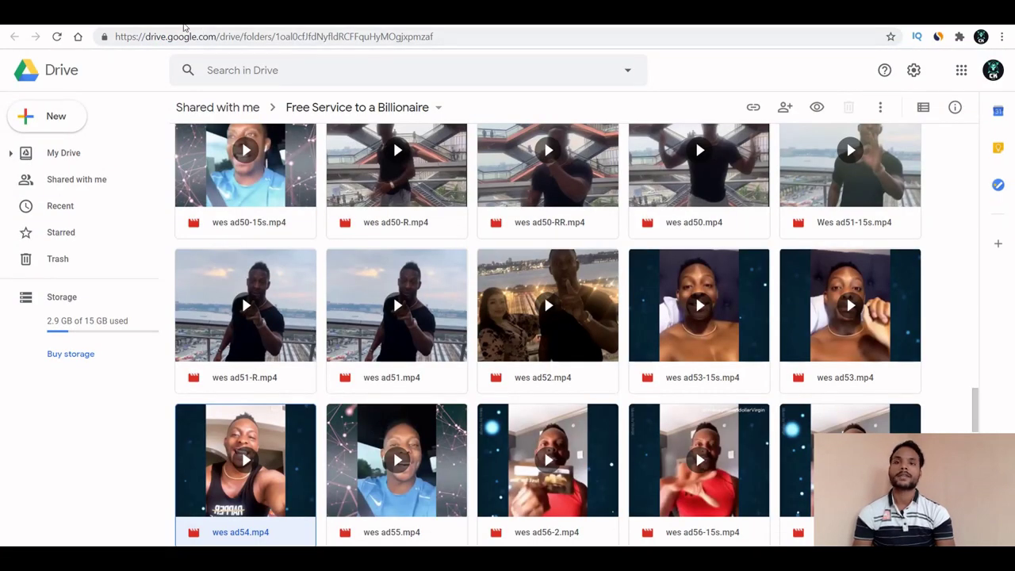
left_click(184, 26)
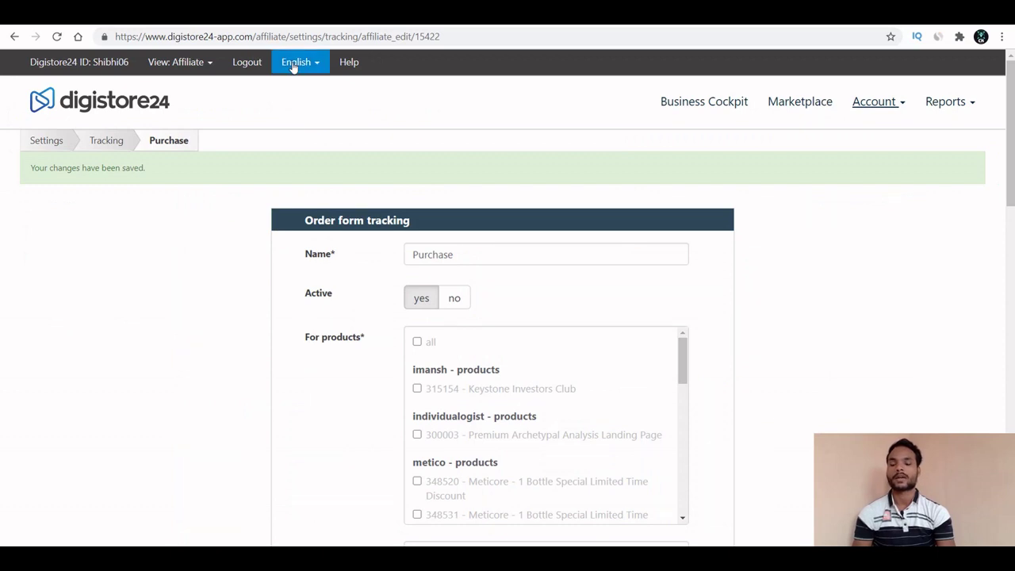
left_click(456, 12)
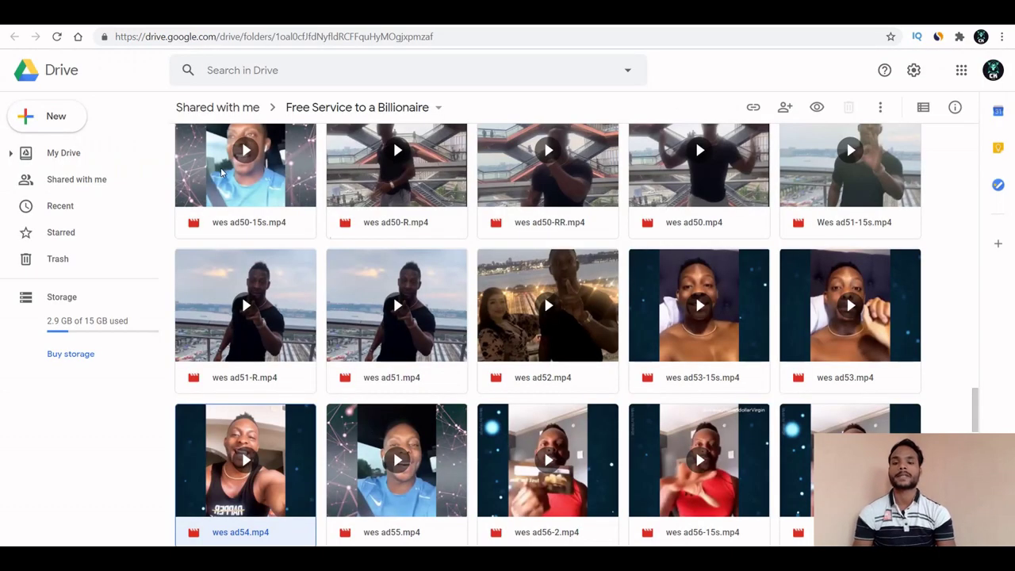
key("Up")
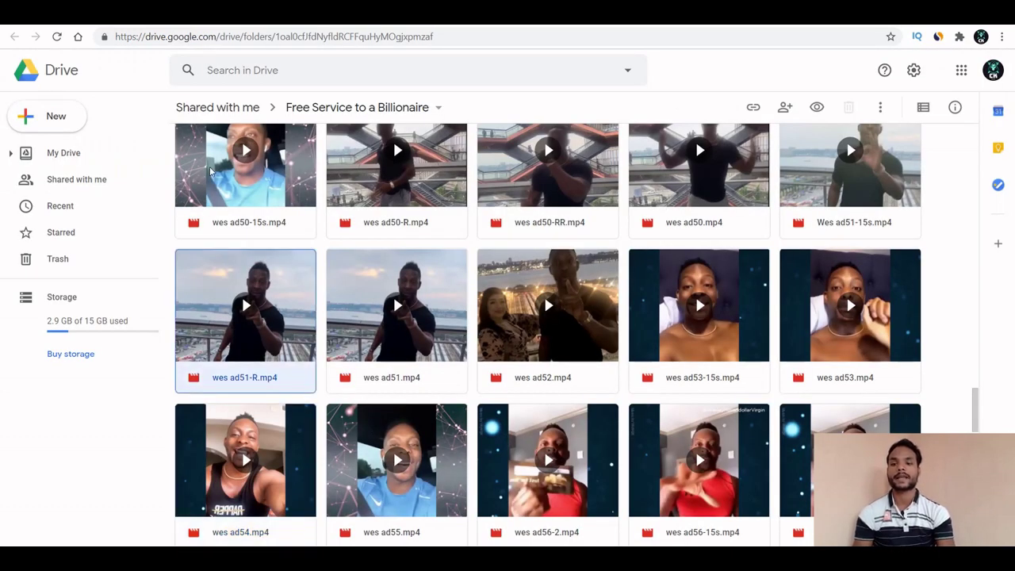
key("Home")
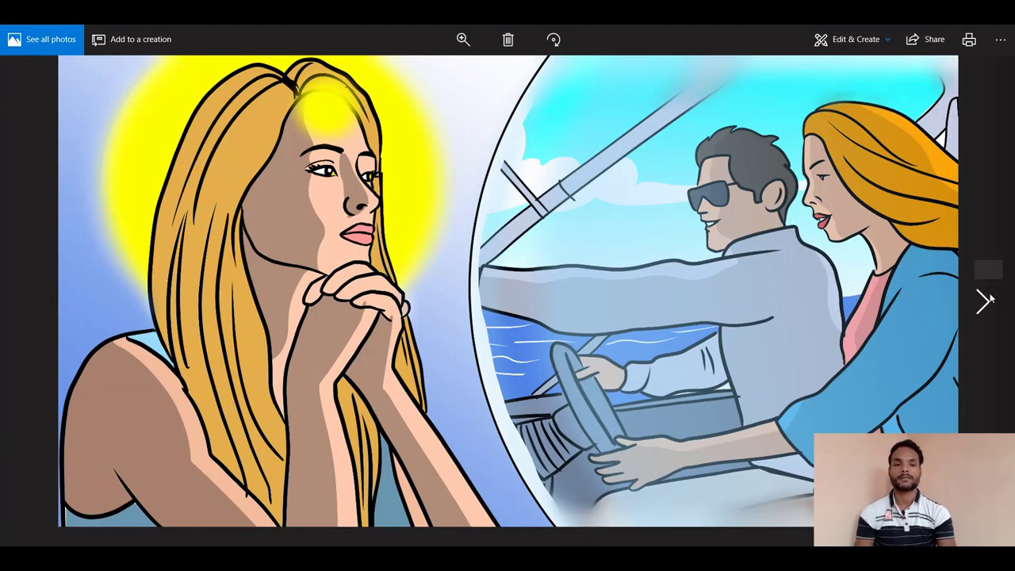
- Browse through the illustrated ad images in the photo viewer
left_click(989, 299)
left_click(981, 308)
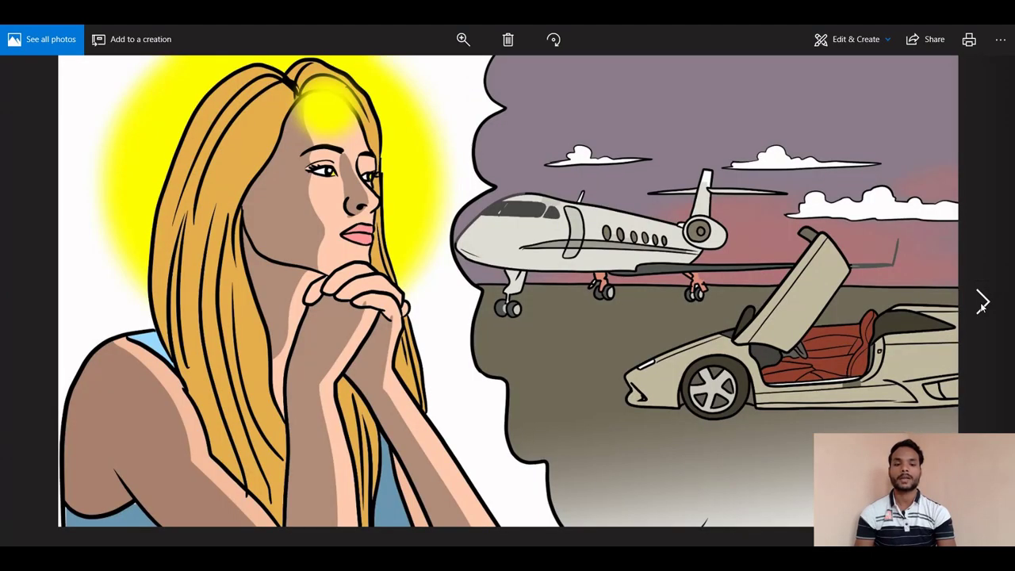
left_click(982, 308)
left_click(982, 308)
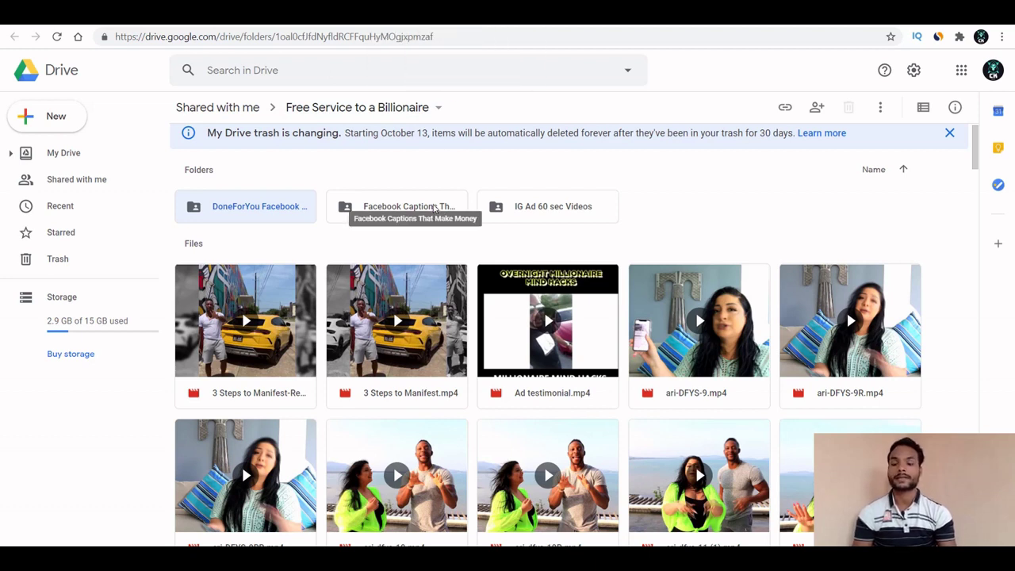
- Return to the Law of Attraction quiz landing page and review its headline and quiz section
left_click(469, 16)
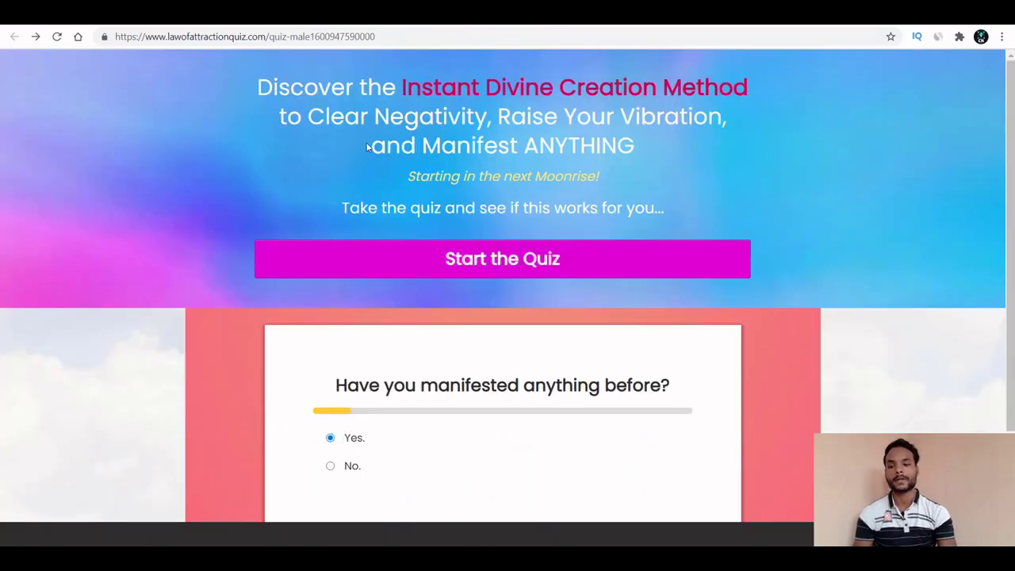
scroll(381, 138, "down", 2)
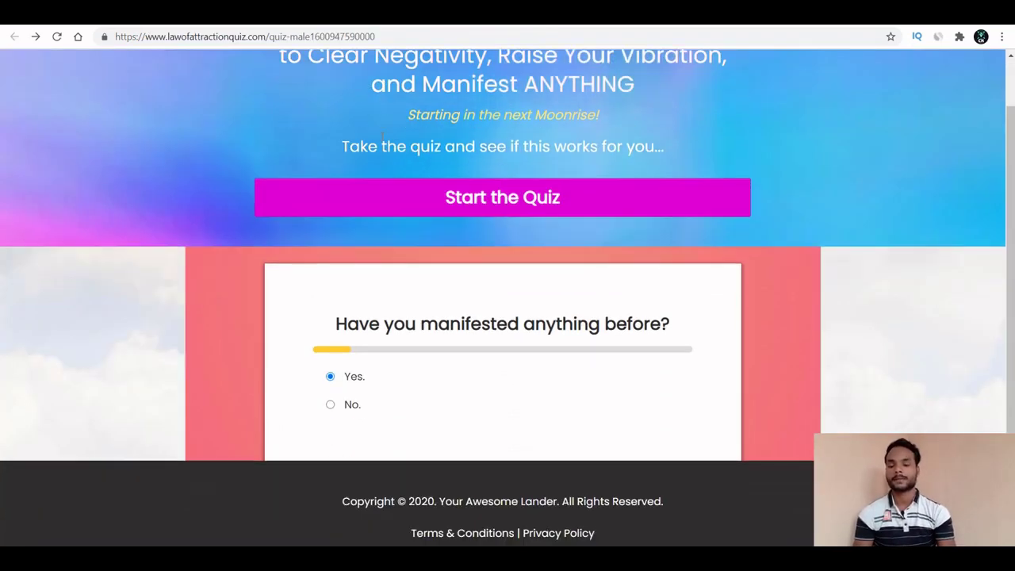
scroll(381, 138, "up", 2)
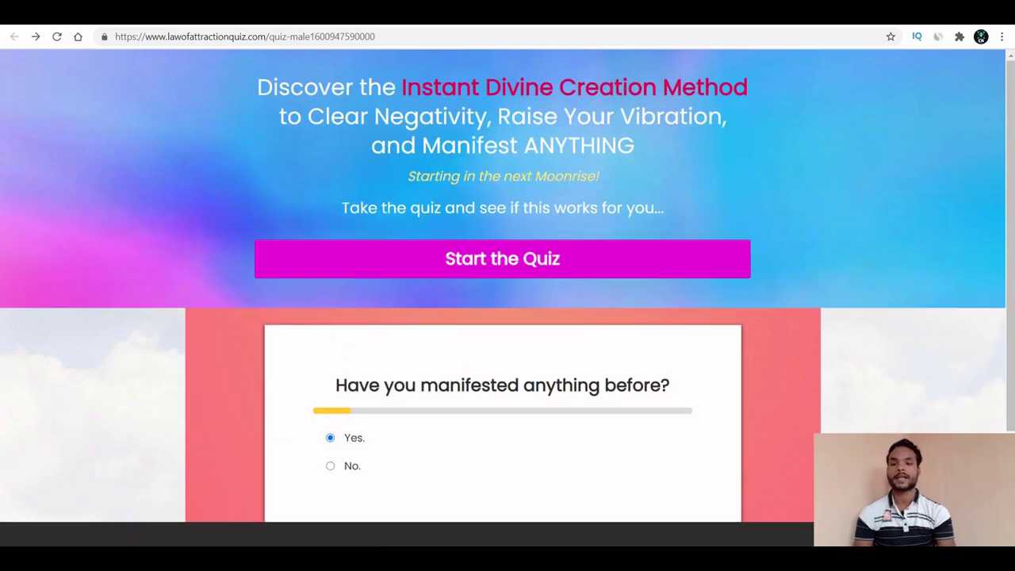
- Switch to the "Fat desimetor" Google Docs document and read the ad copy at its beginning
key("ctrl+Tab")
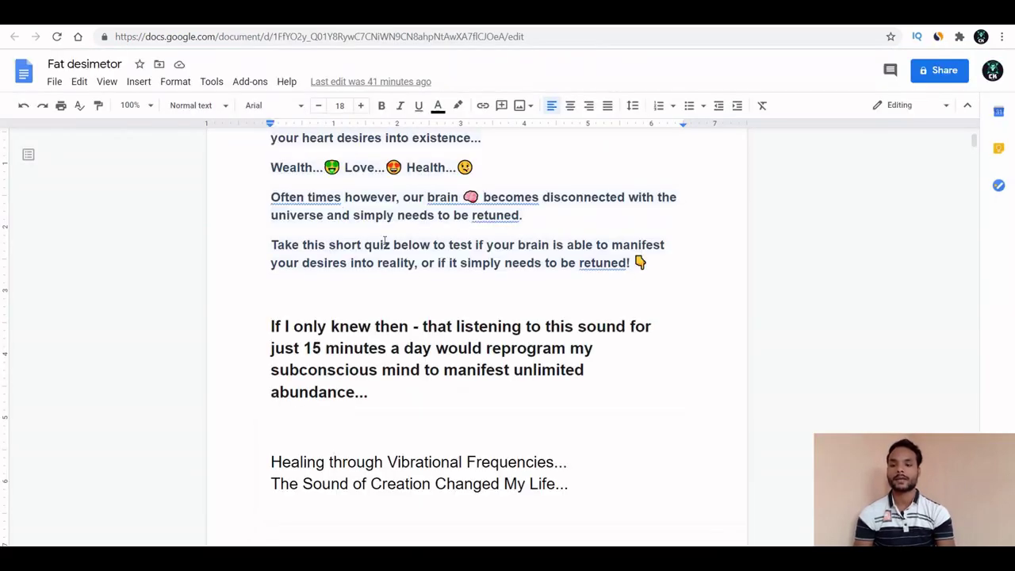
key("Up")
key("Up")
key("Up")
key("Up")
key("Up")
key("Up")
key("Up")
key("Up")
key("Up")
key("Up")
key("Up")
key("Up")
key("Up")
key("Up")
key("Up")
key("Up")
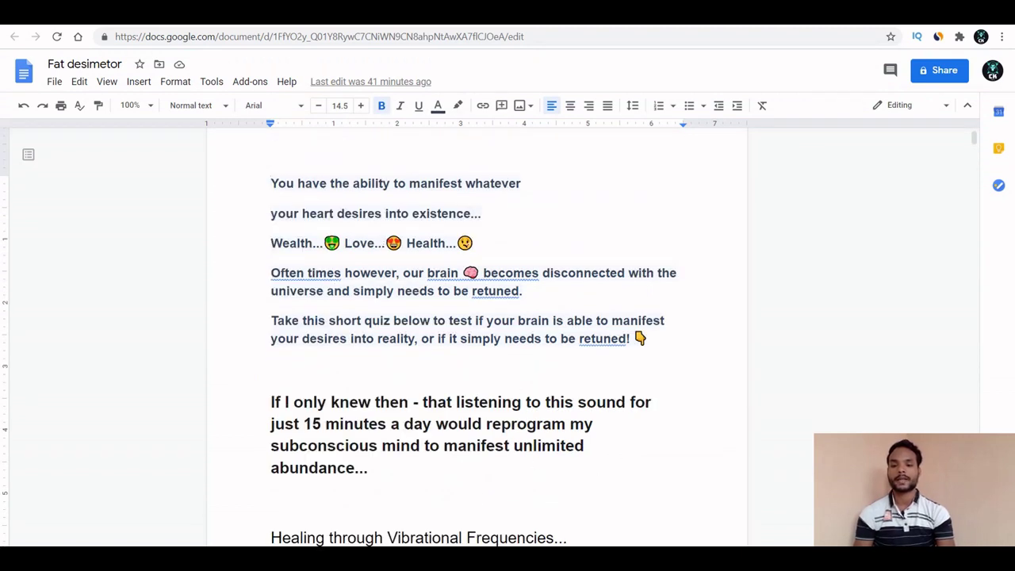
key("Down")
key("Down")
key("Down")
key("Down")
key("Down")
key("Down")
key("Down")
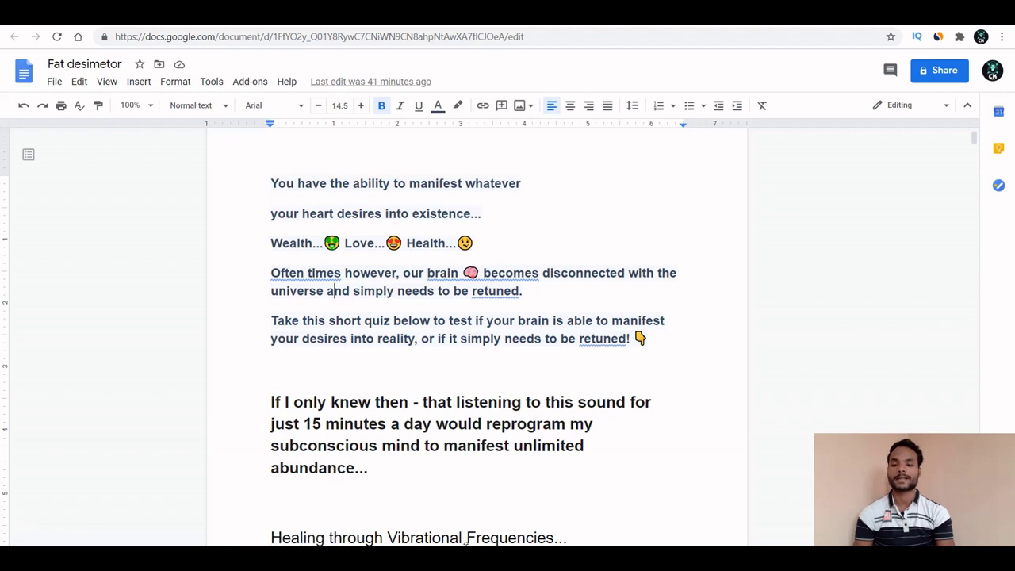
- Highlight the lines "Healing through Vibrational Frequencies... The Sound of Creation Changed My Life..." to review the headline, then clear the selection
left_click(607, 530)
key("Down")
key("Down")
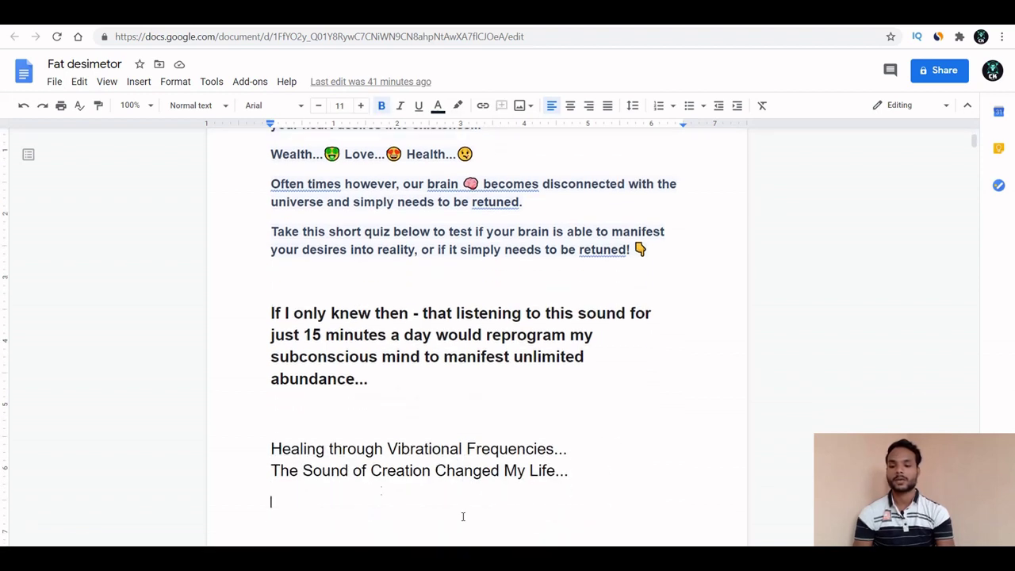
left_click_drag(268, 448, 401, 485)
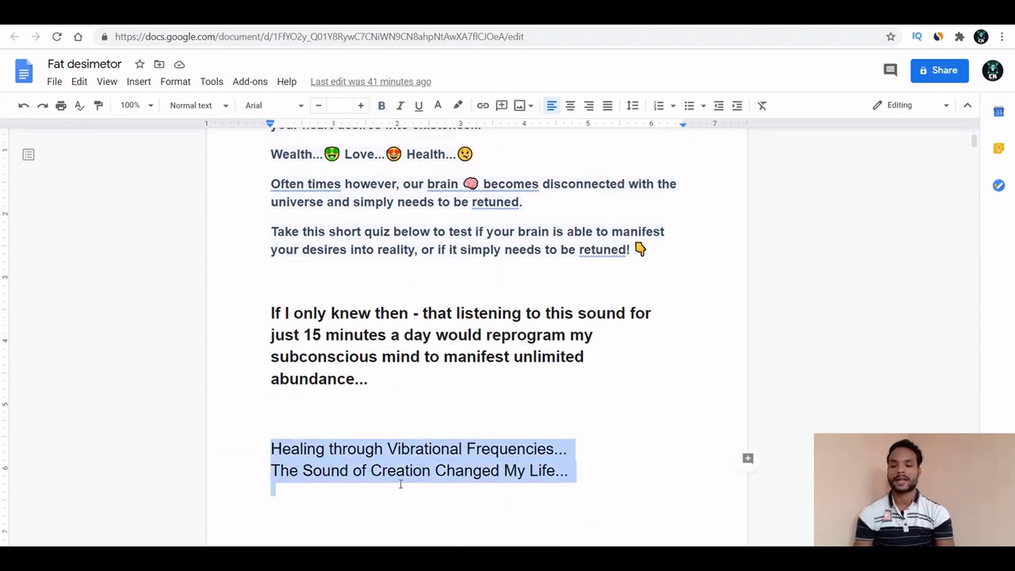
left_click(401, 485)
left_click(667, 398)
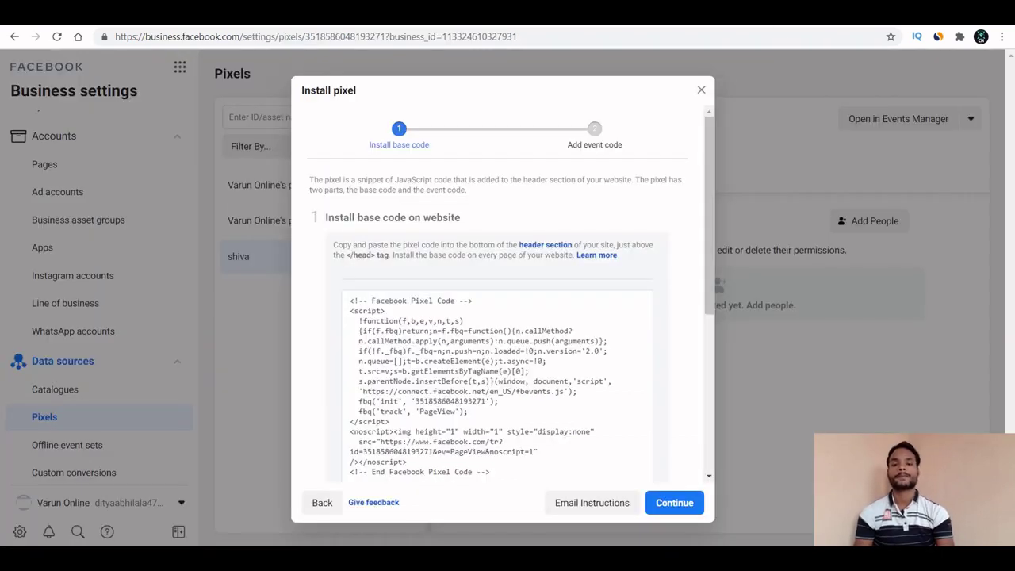
- Close the pixel setup in Facebook Business settings without adding event code, and open Ads Manager
left_click(675, 503)
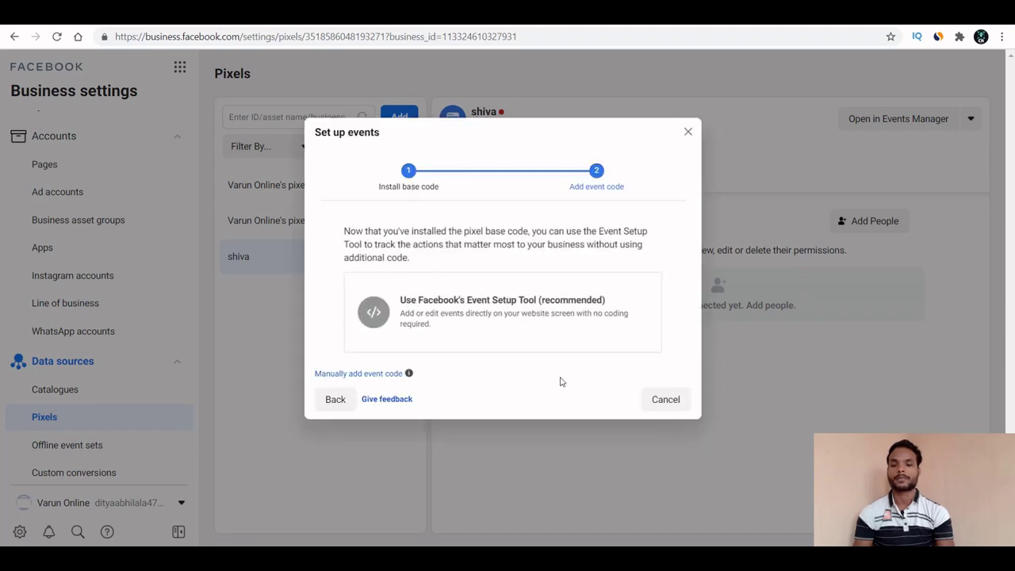
left_click(670, 399)
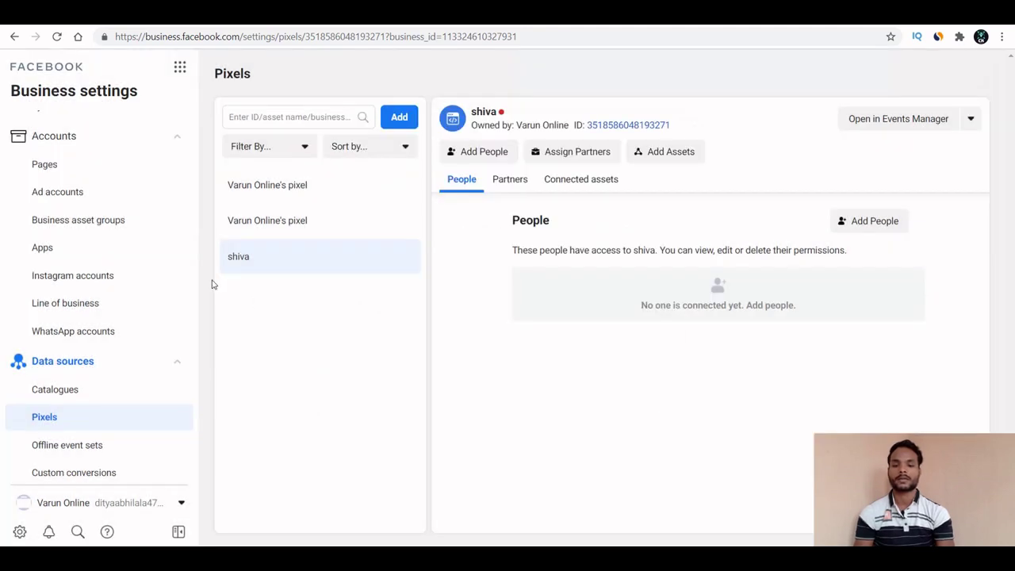
left_click(181, 71)
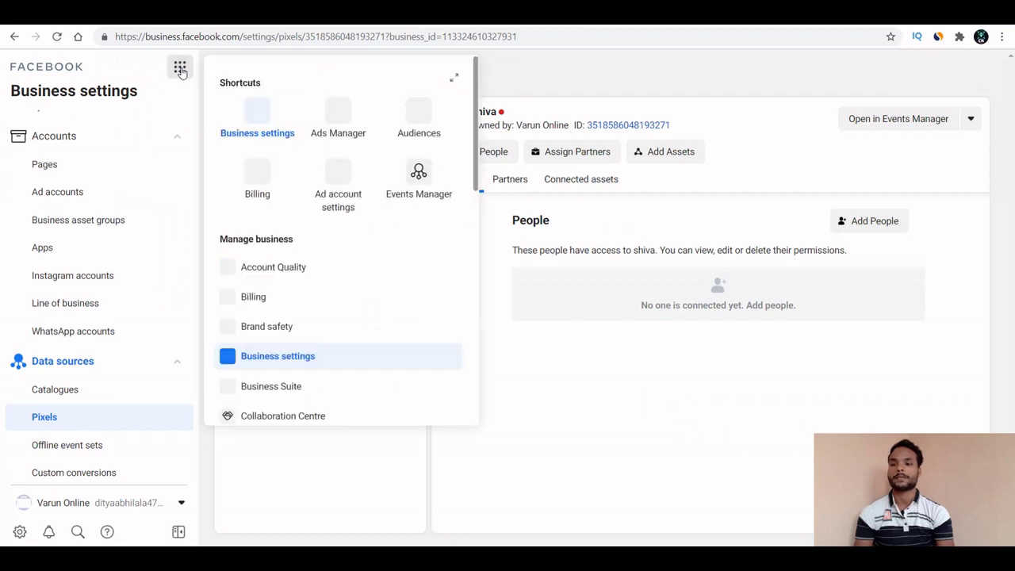
left_click(335, 135)
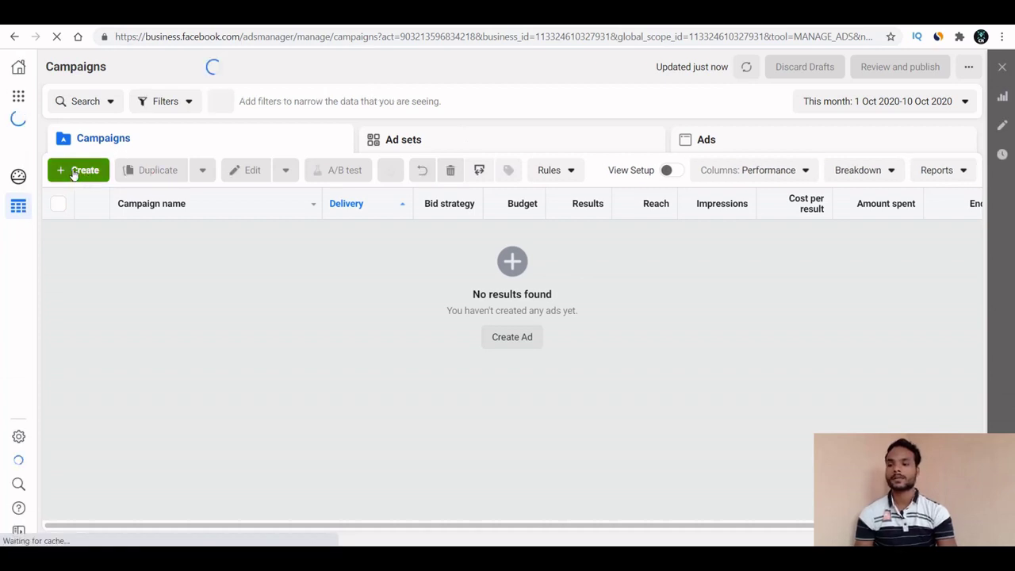
- Start a new campaign with Conversions as the campaign objective
left_click(77, 171)
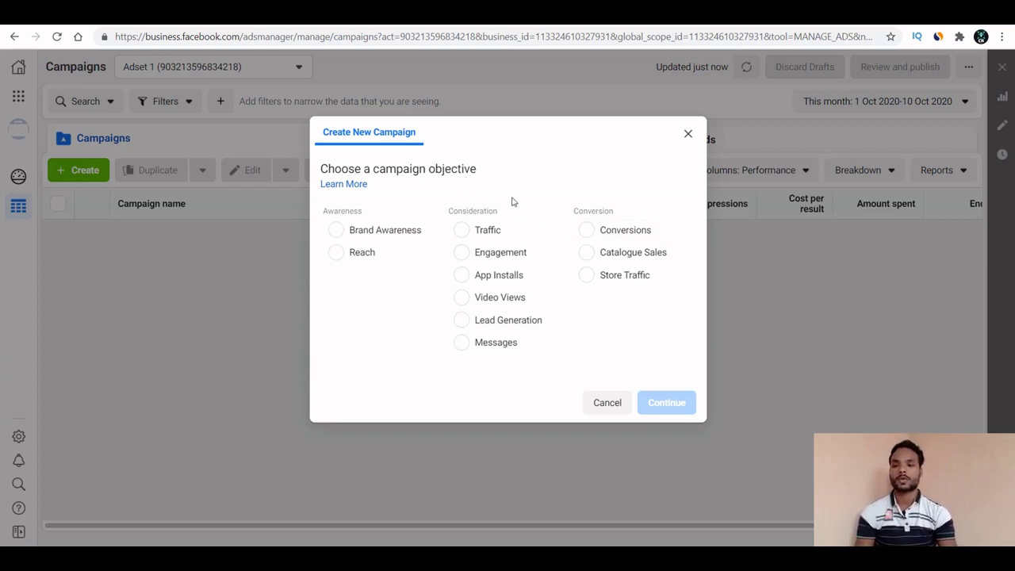
left_click(594, 232)
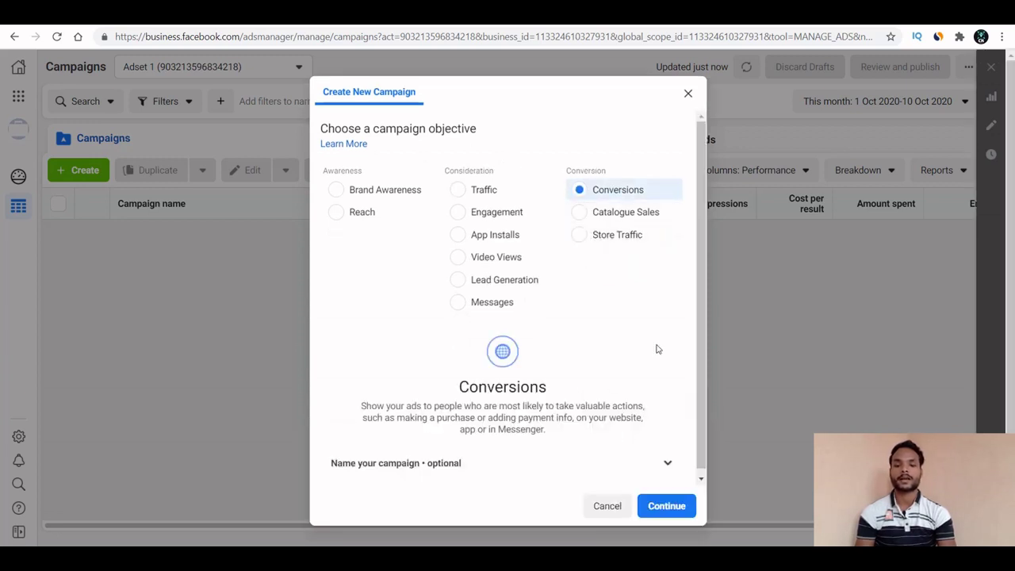
scroll(684, 337, "down", 1)
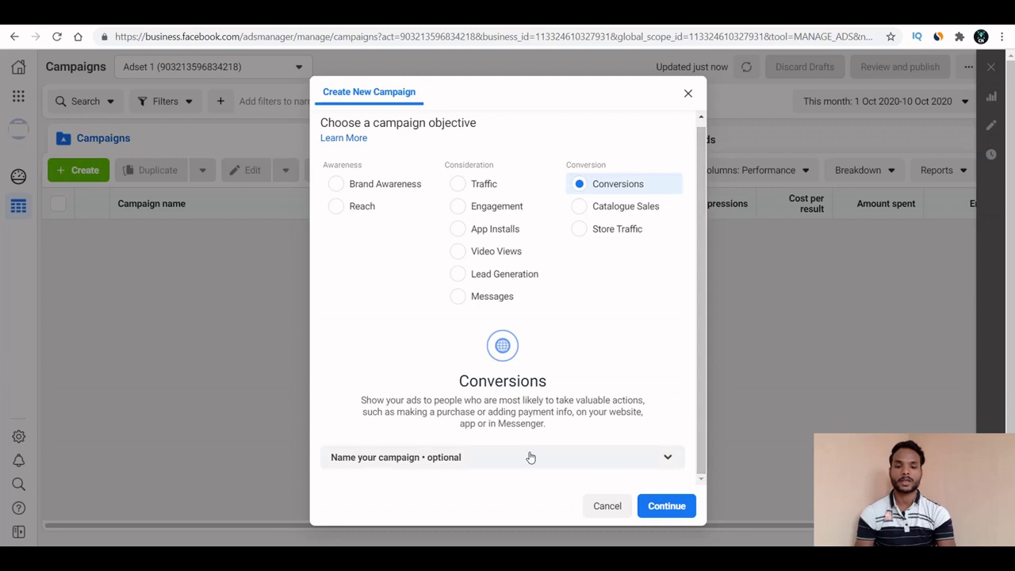
- Expand the optional naming section and name the campaign "test 1"
left_click(669, 458)
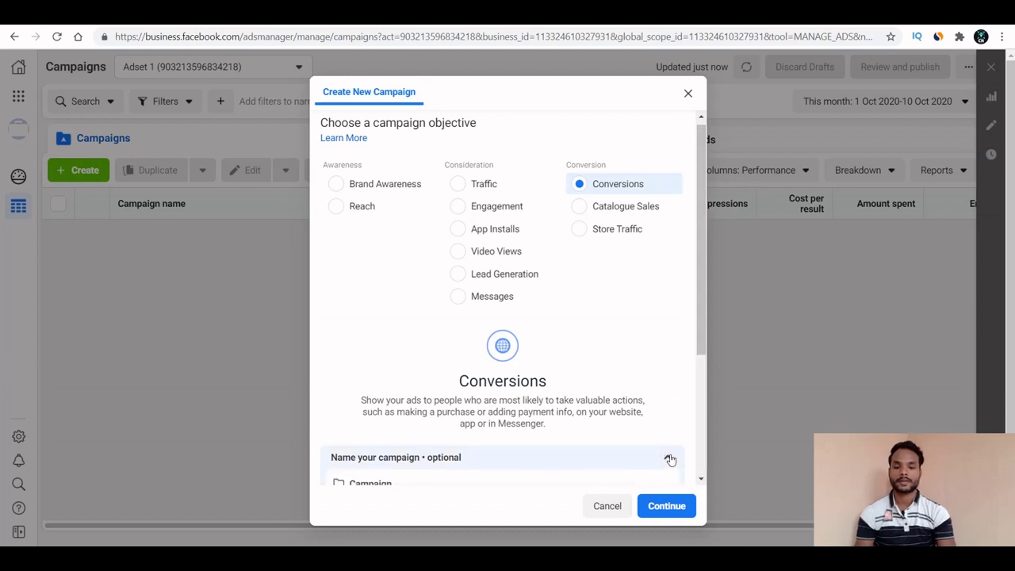
left_click_drag(701, 333, 699, 451)
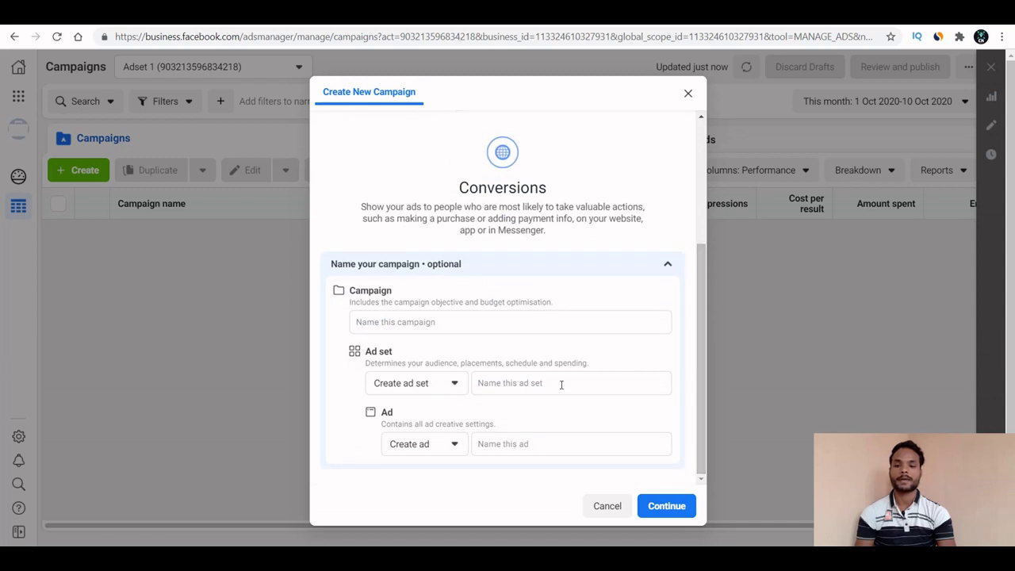
left_click(443, 325)
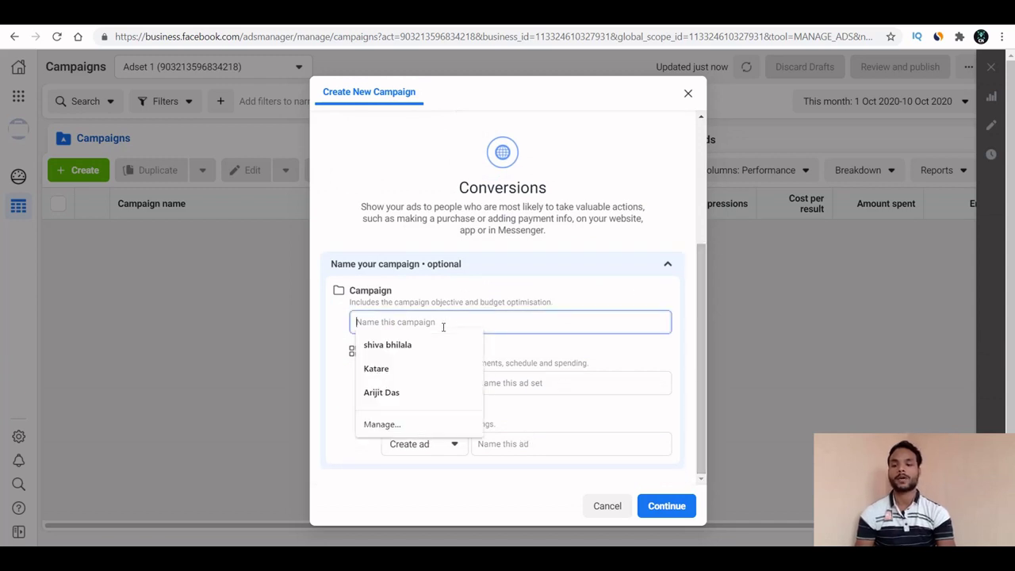
type("test")
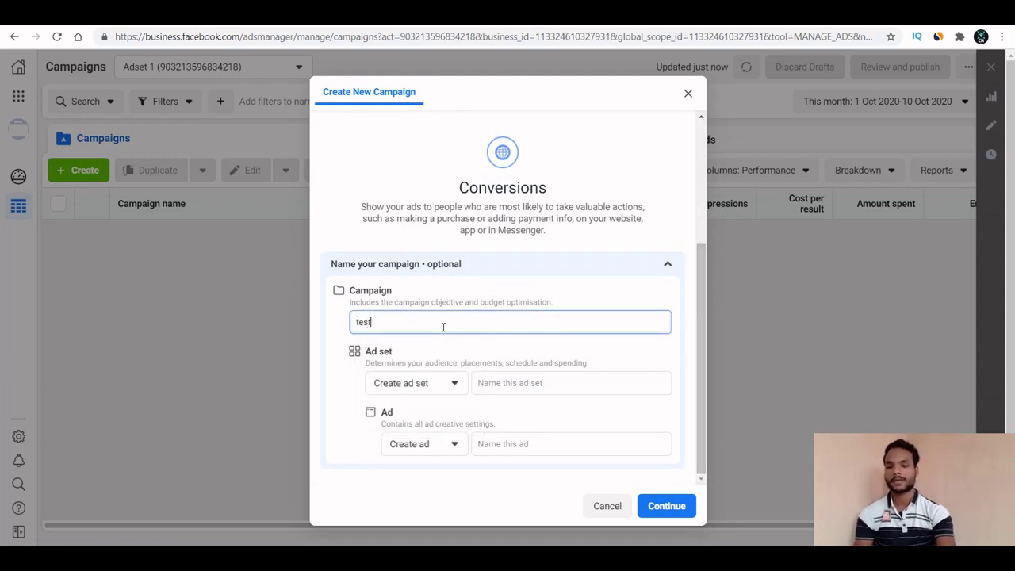
type(" 1")
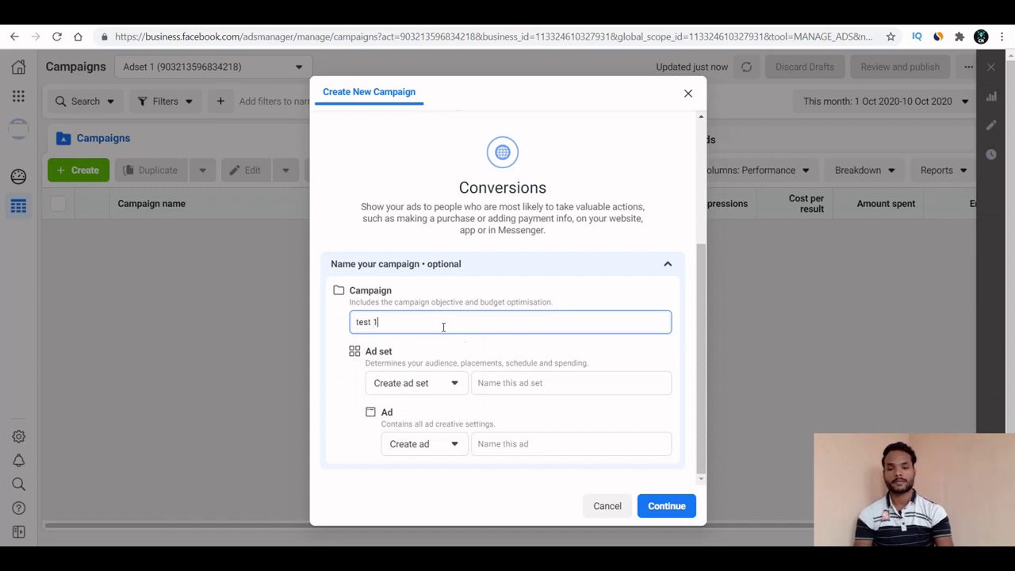
- Name the ad set "adset 1" and the ad "ad 1", and continue to the campaign draft
left_click(522, 384)
type("a")
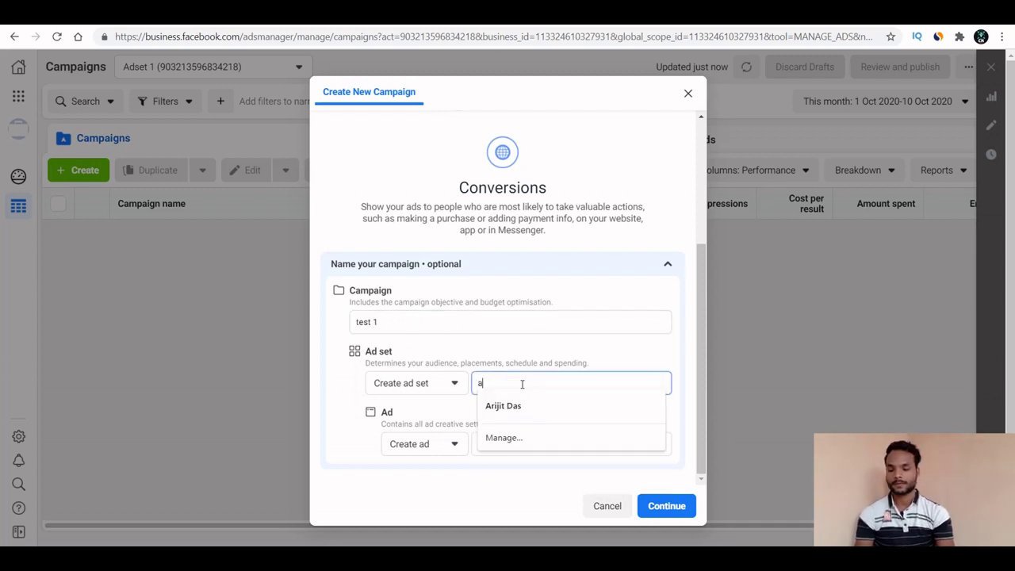
type("dset 1")
key("Tab")
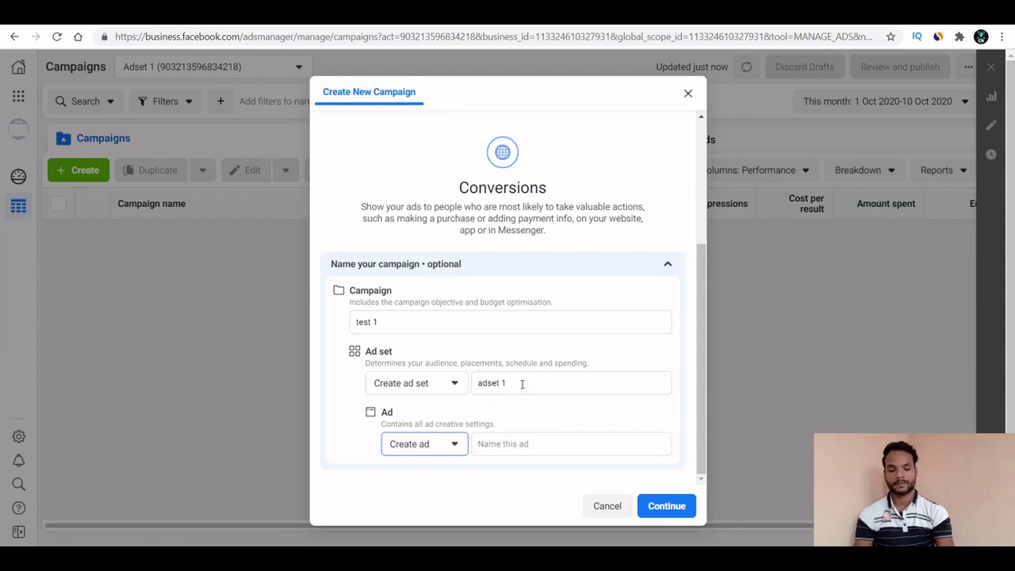
key("Tab")
type("ad 1")
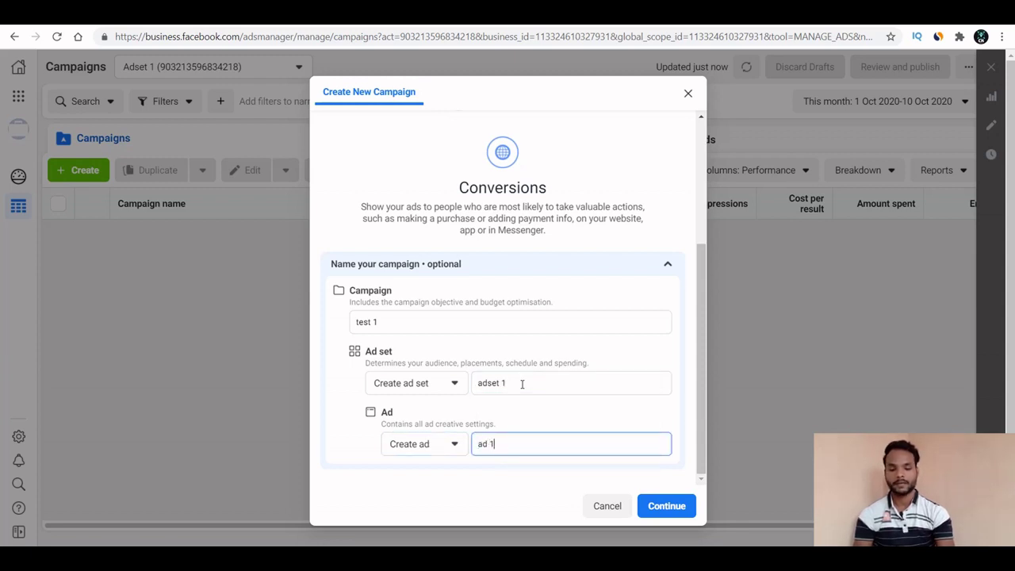
left_click(569, 413)
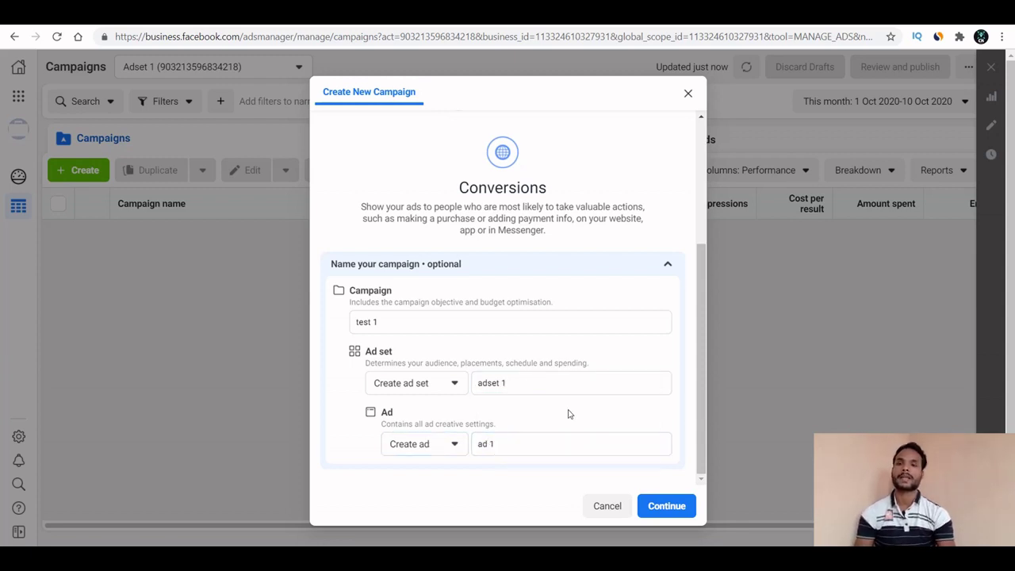
left_click_drag(701, 390, 690, 460)
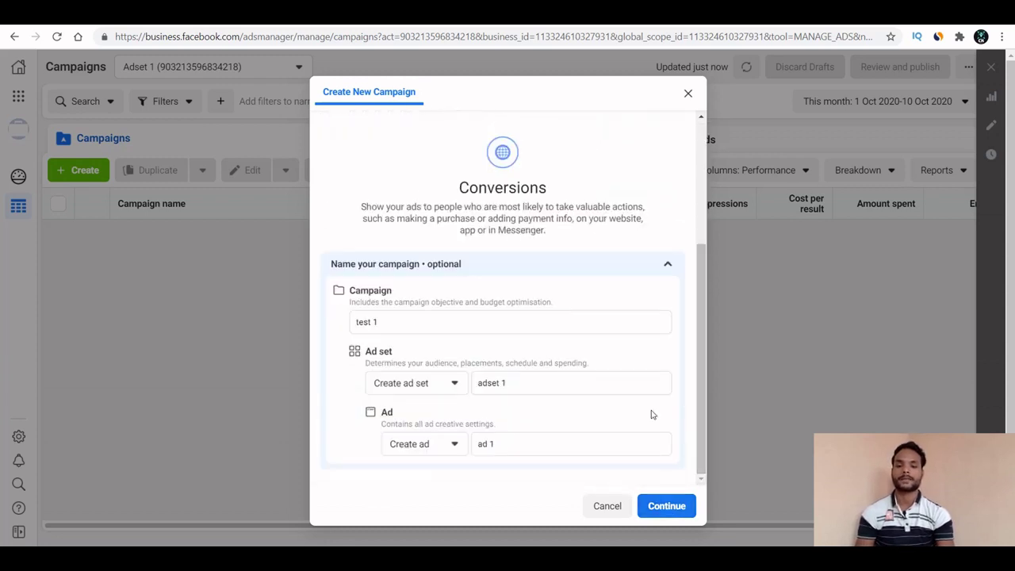
left_click(673, 508)
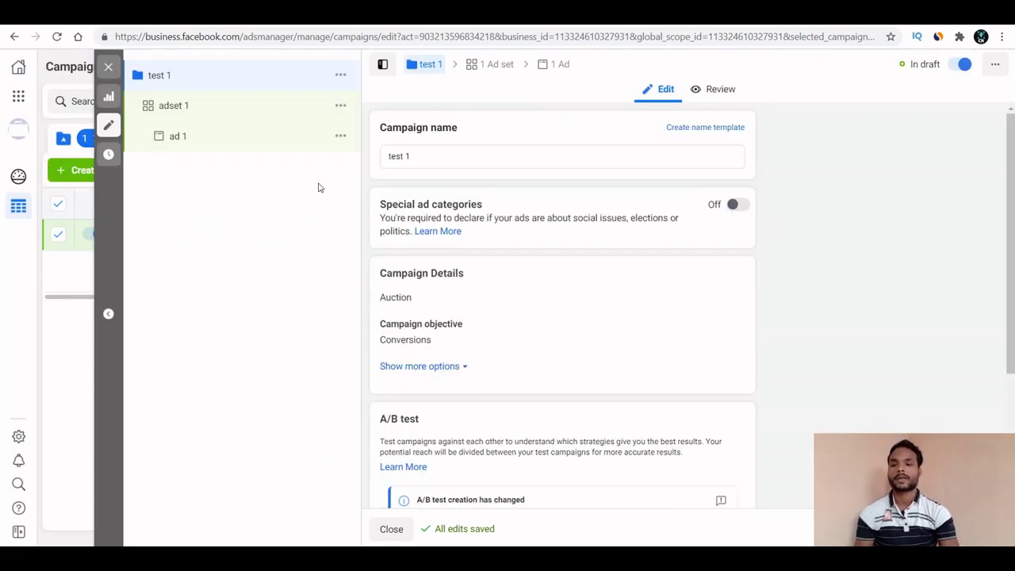
- Try campaign budget optimisation for test 1 with a daily budget of ₹10,000, and switch the optimisation off again
scroll(854, 269, "down", 3)
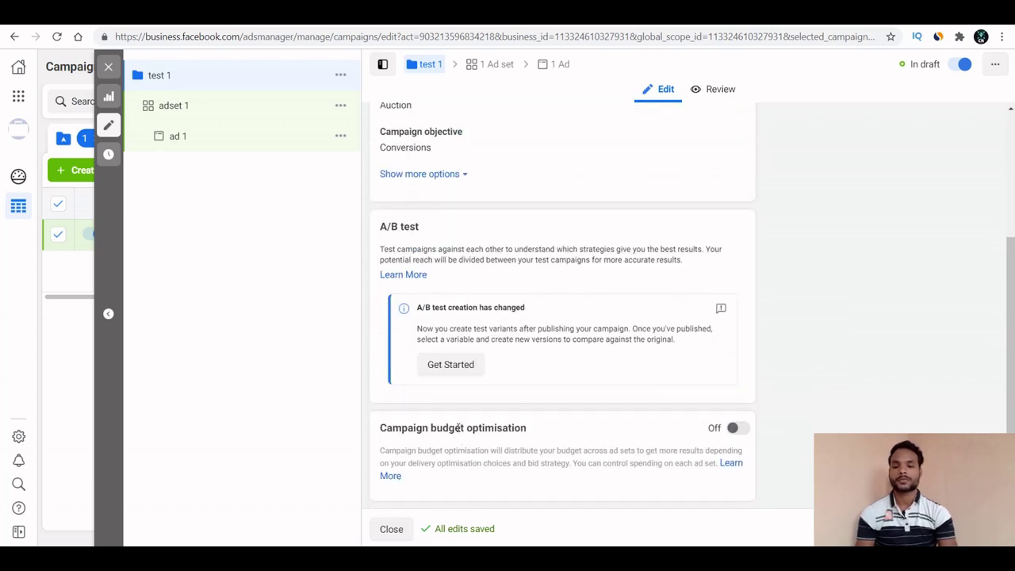
scroll(457, 426, "up", 3)
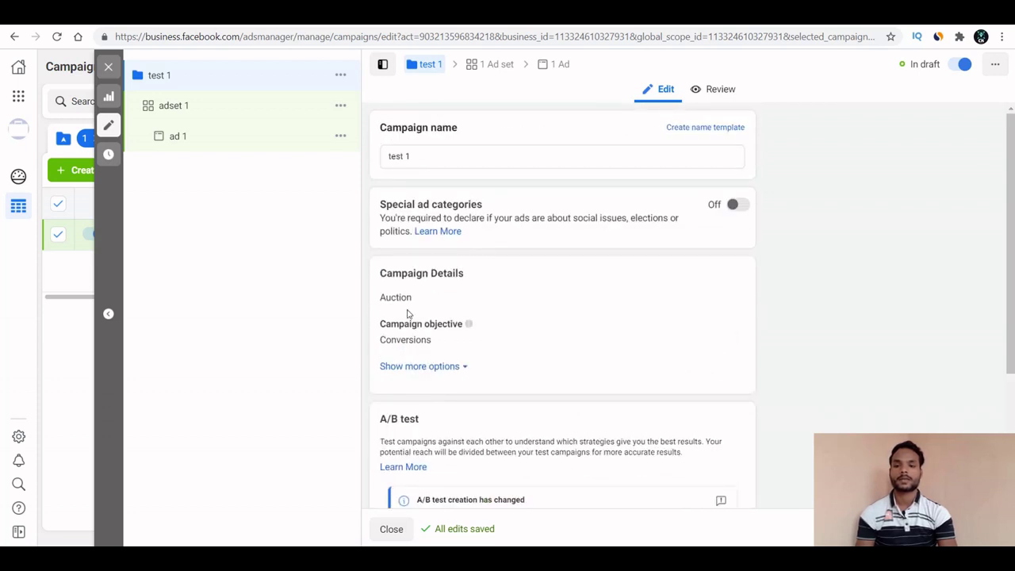
scroll(416, 344, "down", 1)
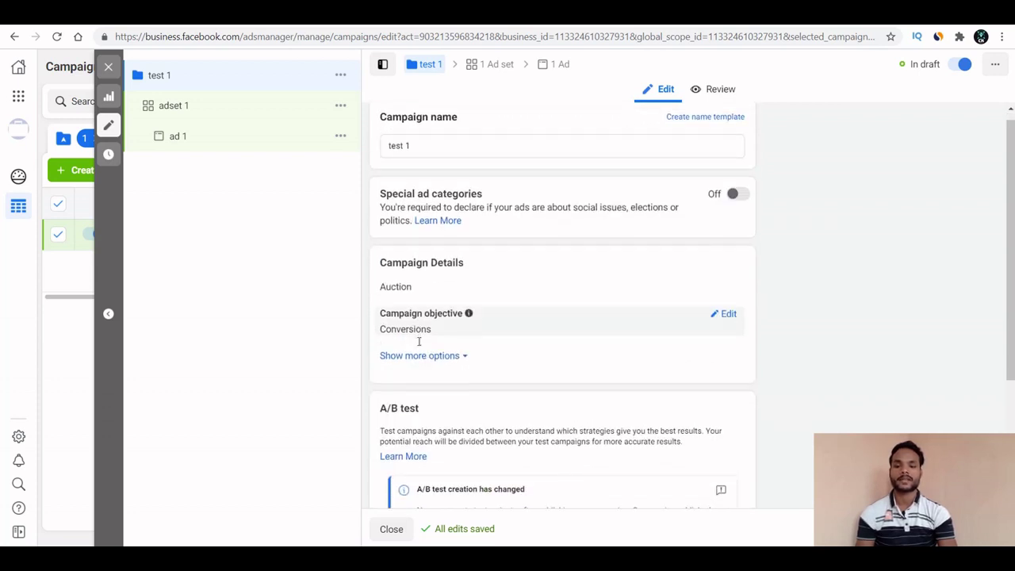
scroll(419, 345, "down", 2)
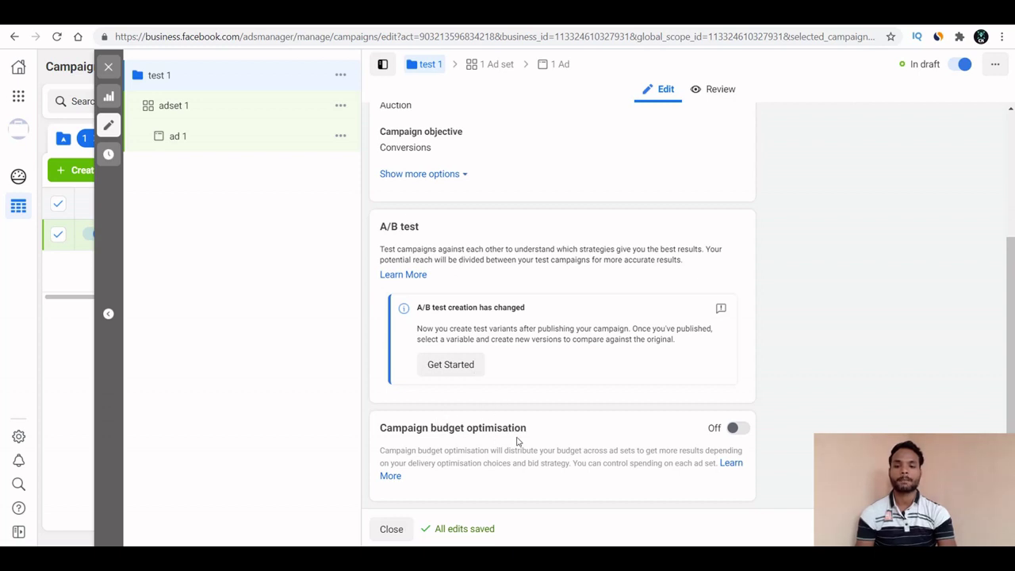
left_click(739, 429)
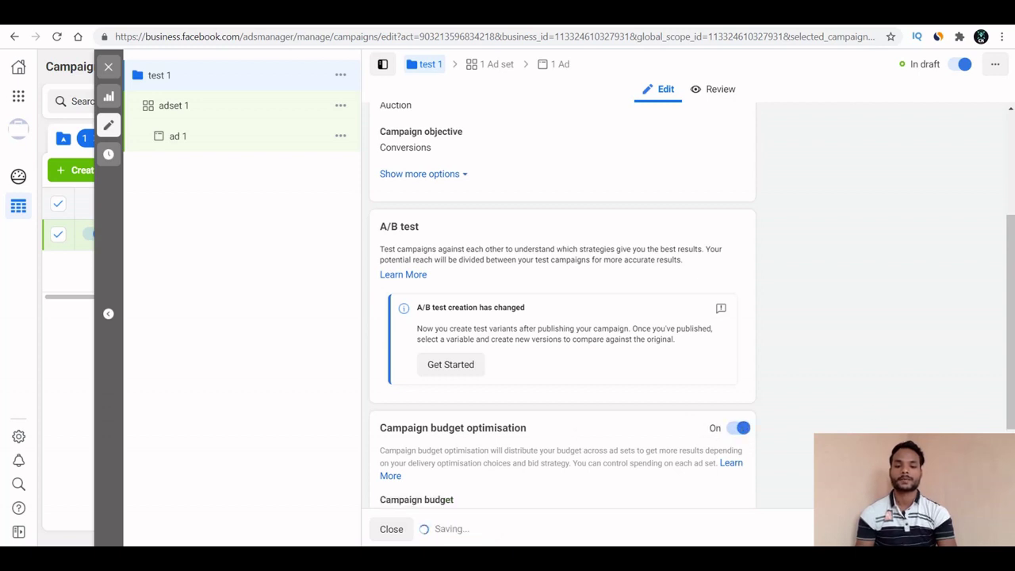
left_click_drag(1011, 355, 1012, 422)
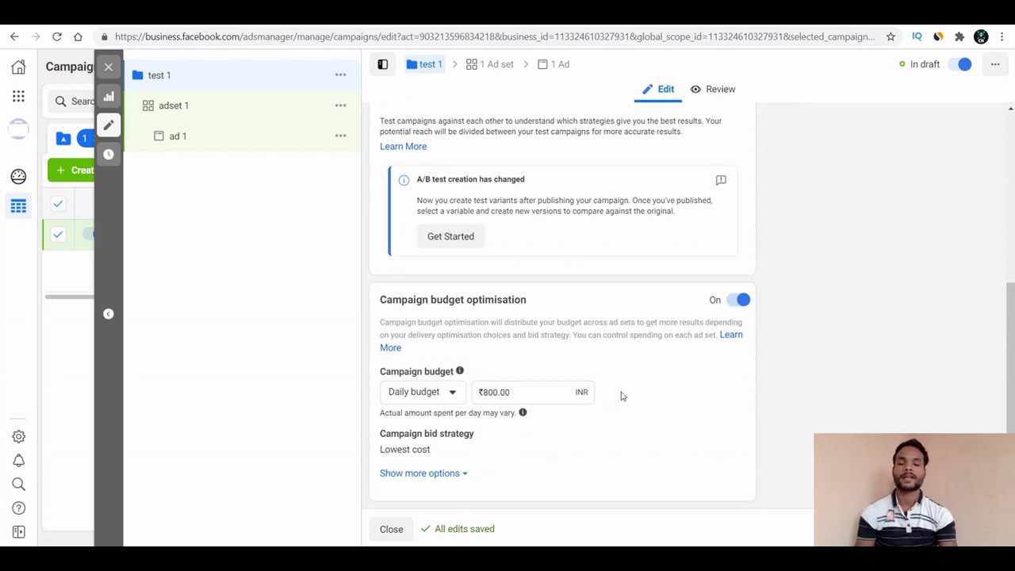
left_click(536, 390)
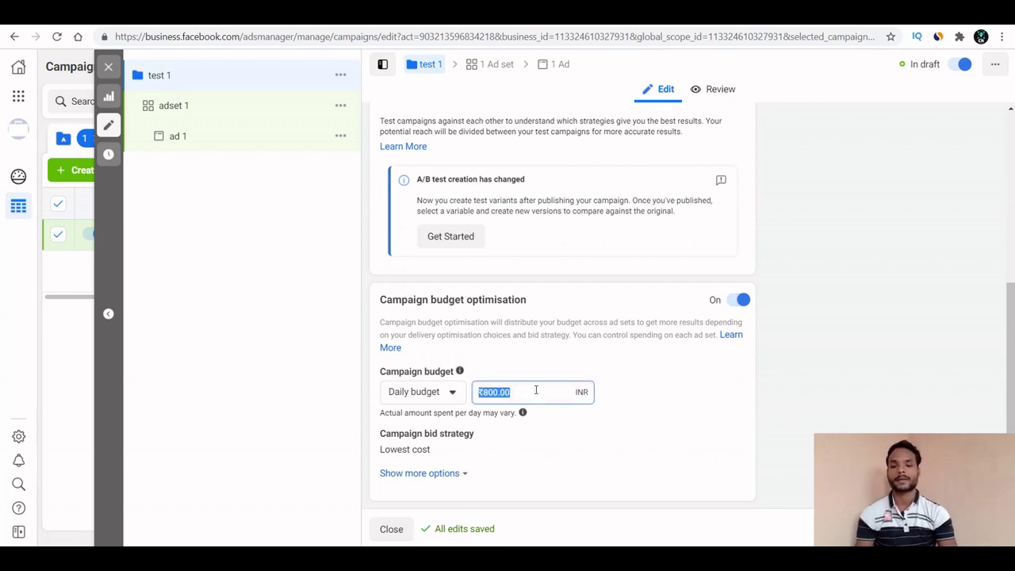
key("BackSpace")
type("10000")
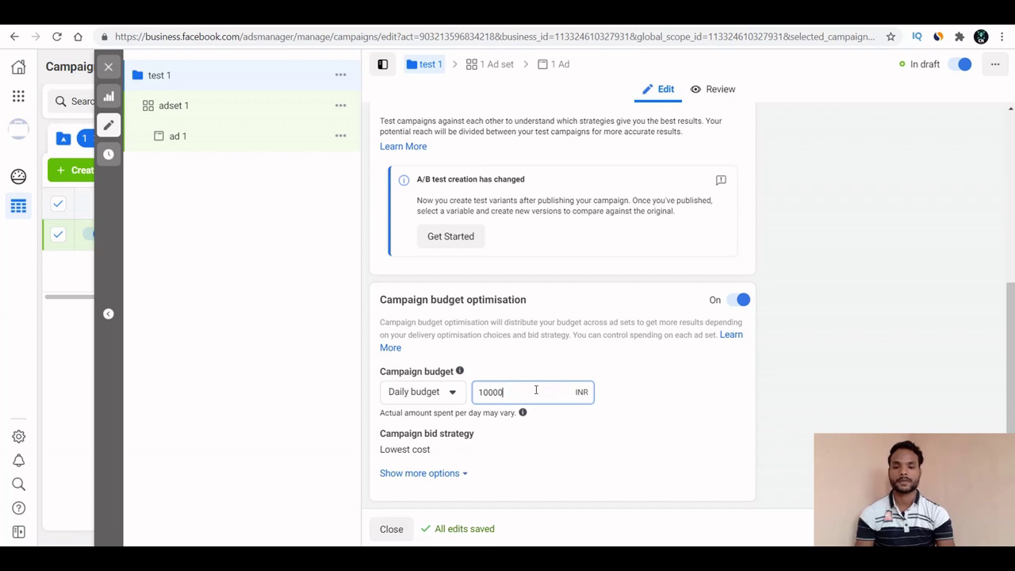
left_click(650, 413)
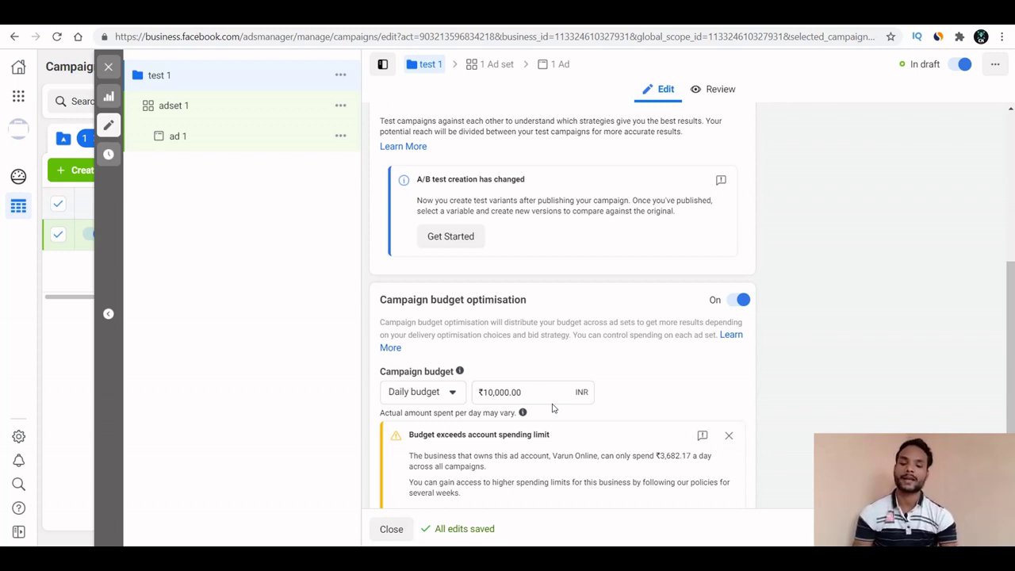
left_click(732, 302)
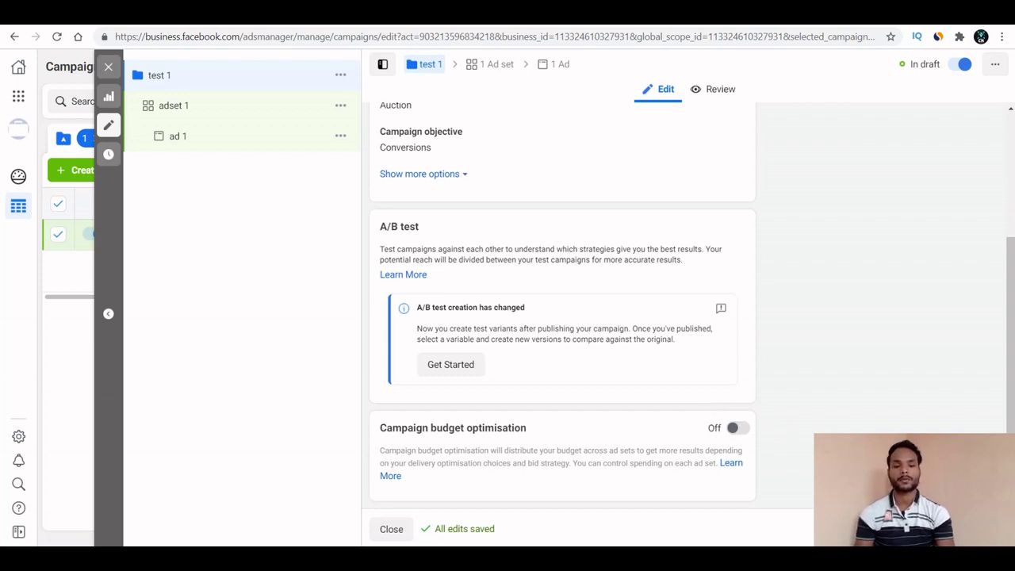
- Continue to the settings of adset 1 and choose Purchase as the pixel's conversion event
left_click(981, 529)
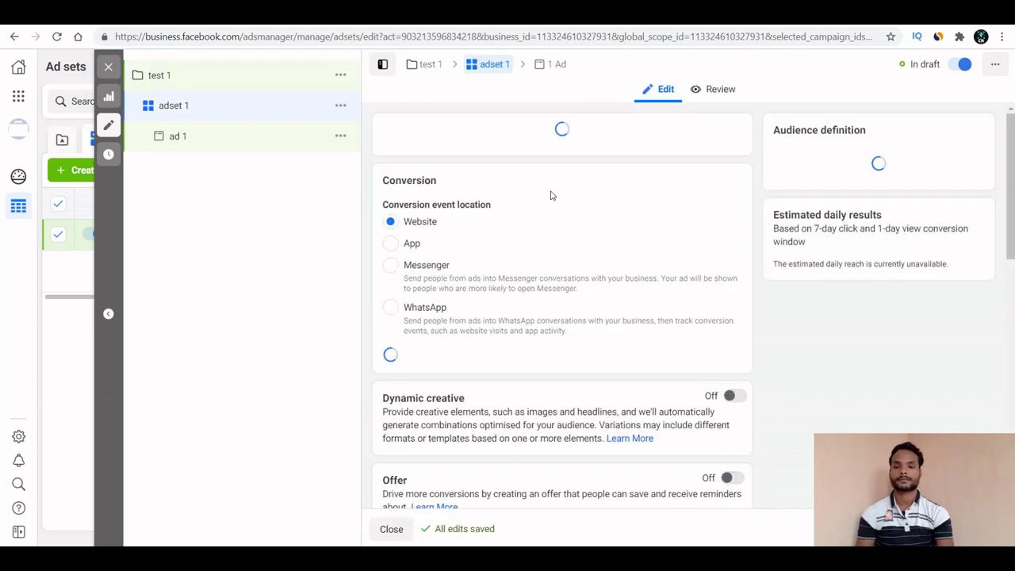
left_click(530, 166)
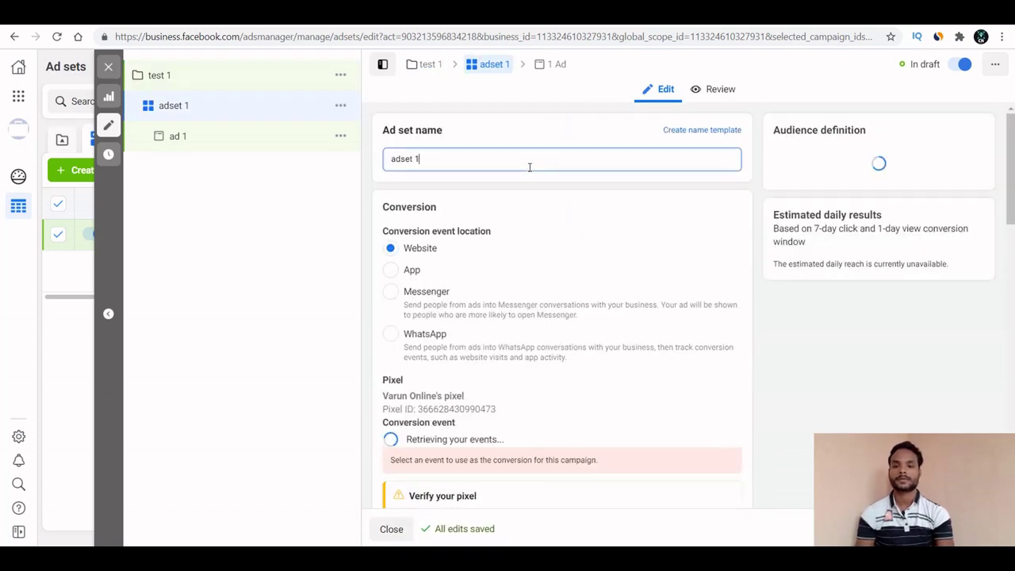
left_click(487, 200)
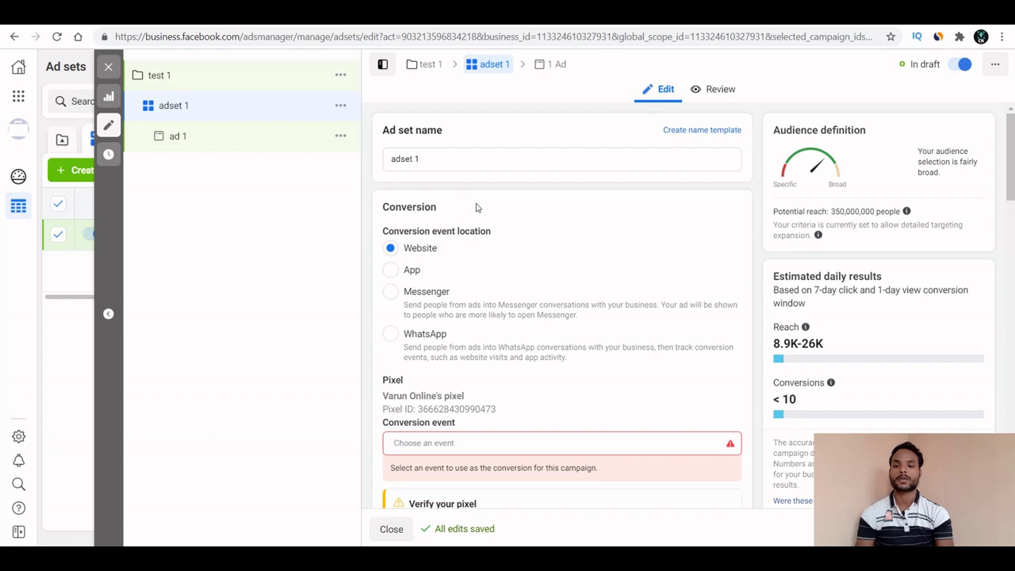
scroll(476, 207, "down", 3)
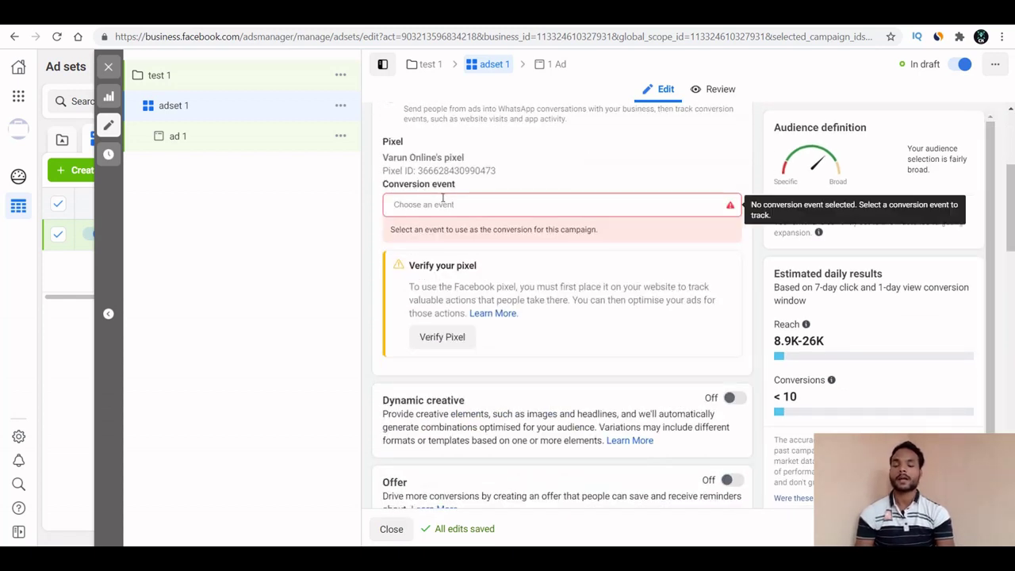
left_click(441, 198)
type("p")
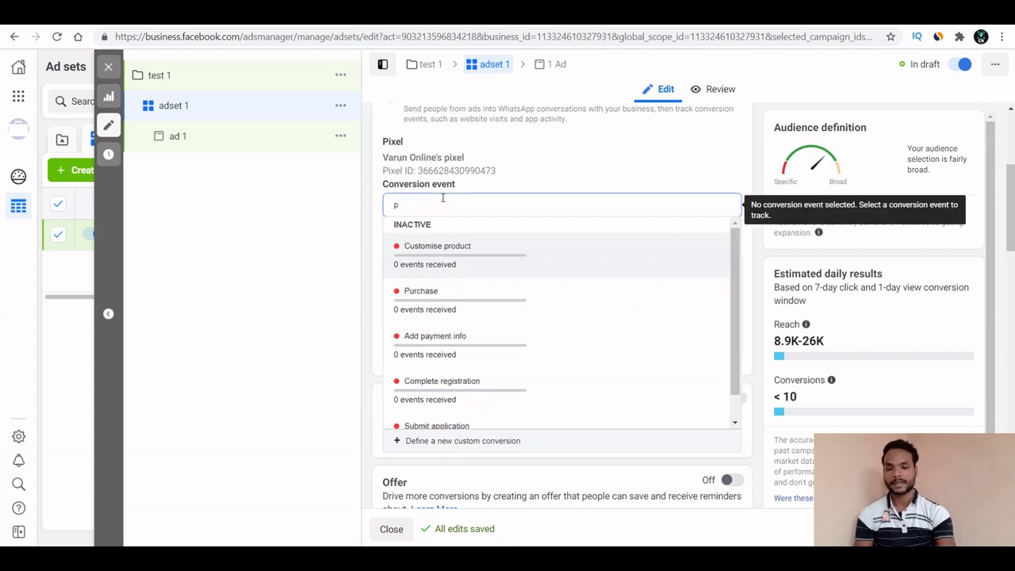
type("ur")
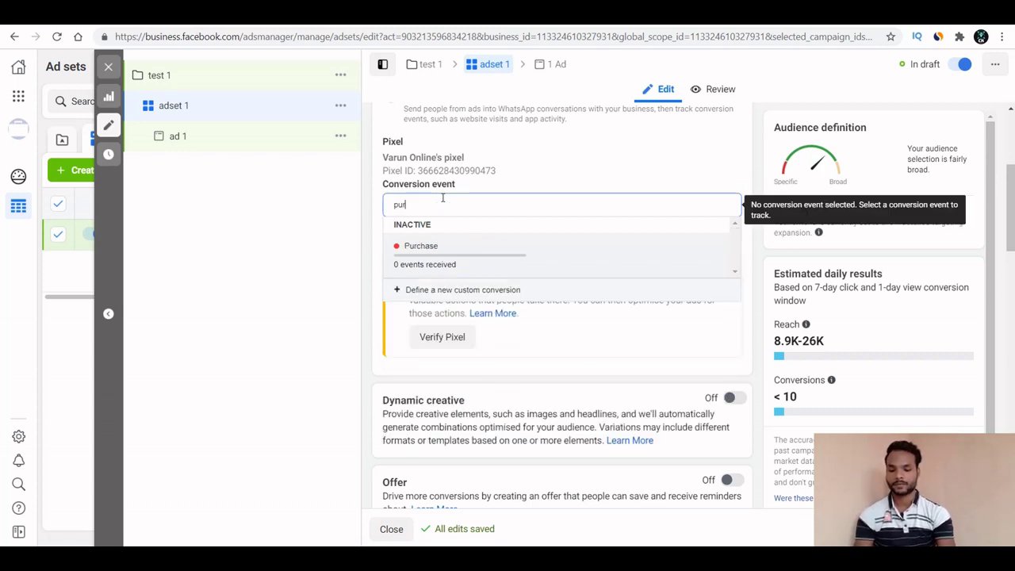
left_click(449, 255)
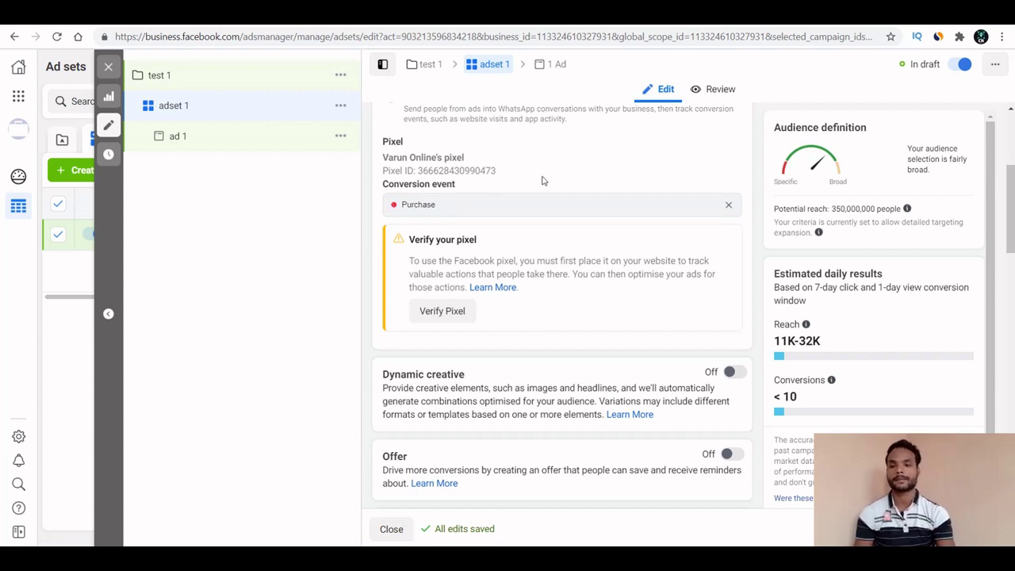
- Turn on dynamic creative for adset 1 and accept the notice about its limitations
scroll(543, 180, "down", 3)
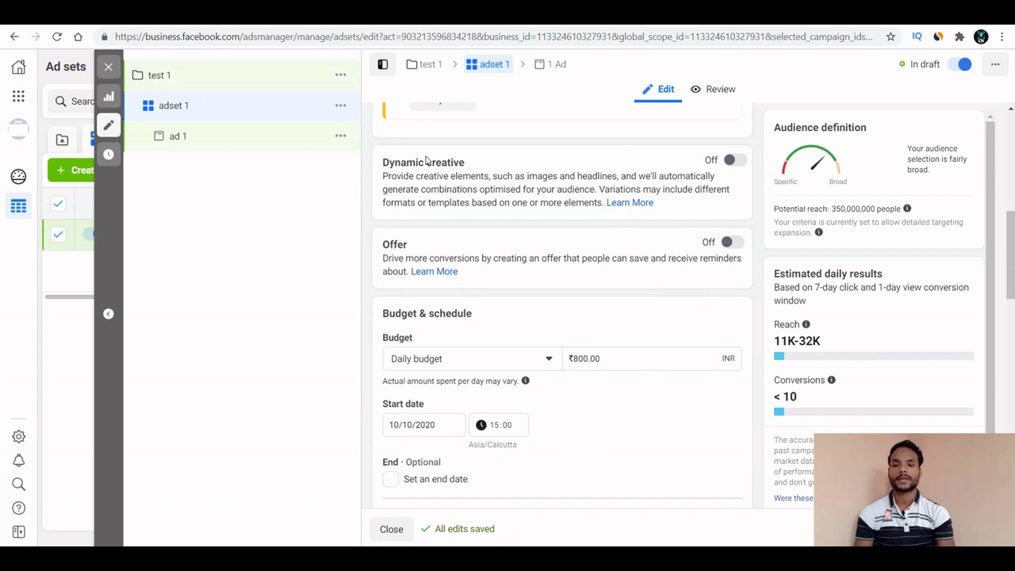
left_click(731, 161)
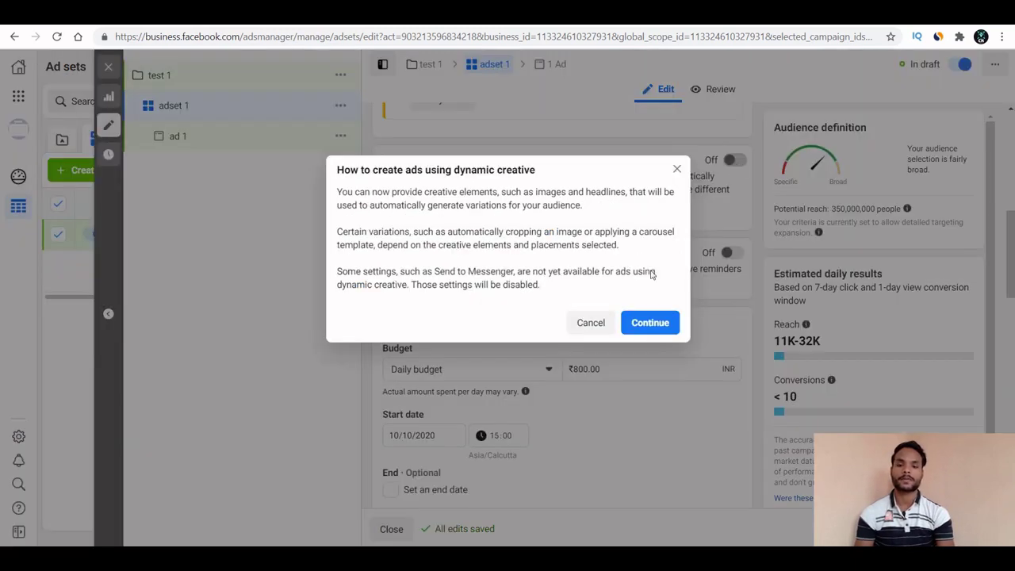
left_click(652, 325)
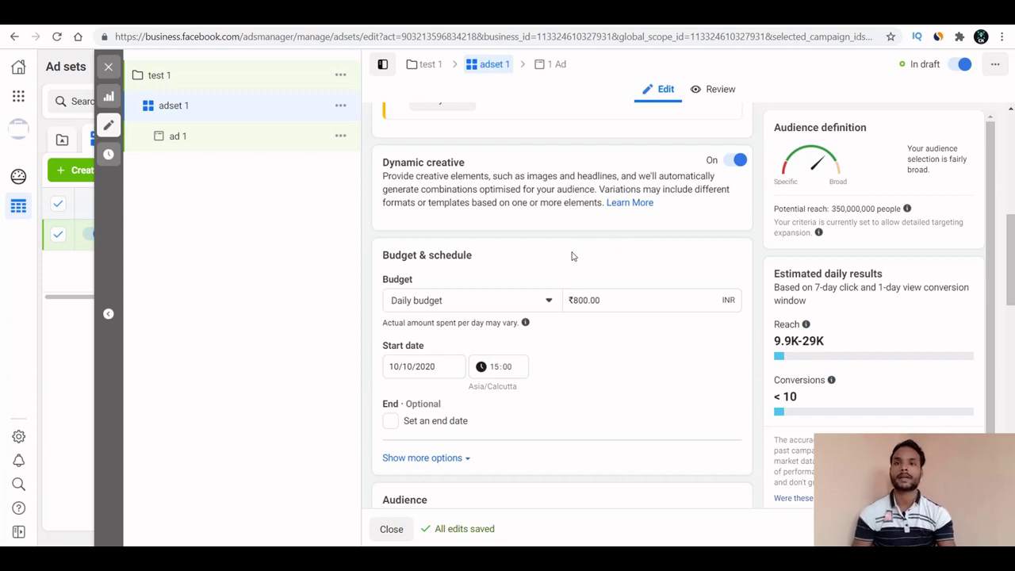
scroll(589, 256, "up", 2)
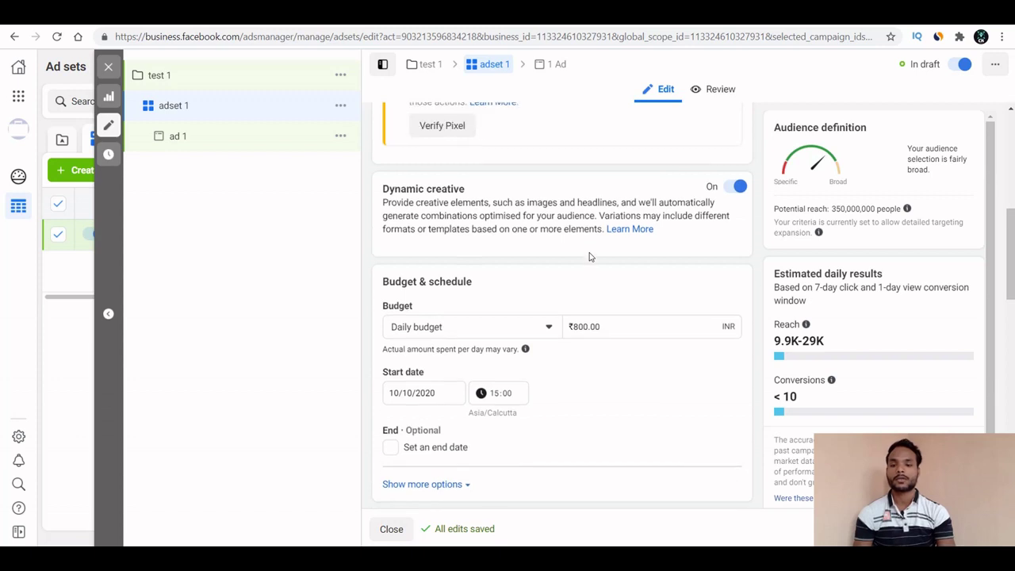
- Set the daily budget of adset 1 to ₹2,000
scroll(728, 269, "down", 4)
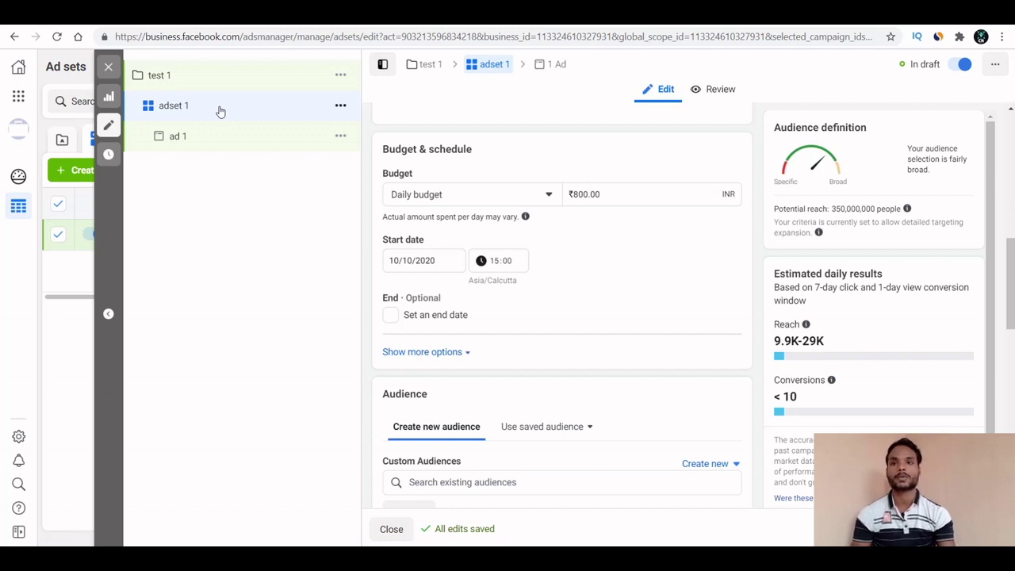
triple_click(574, 193)
key("BackSpace")
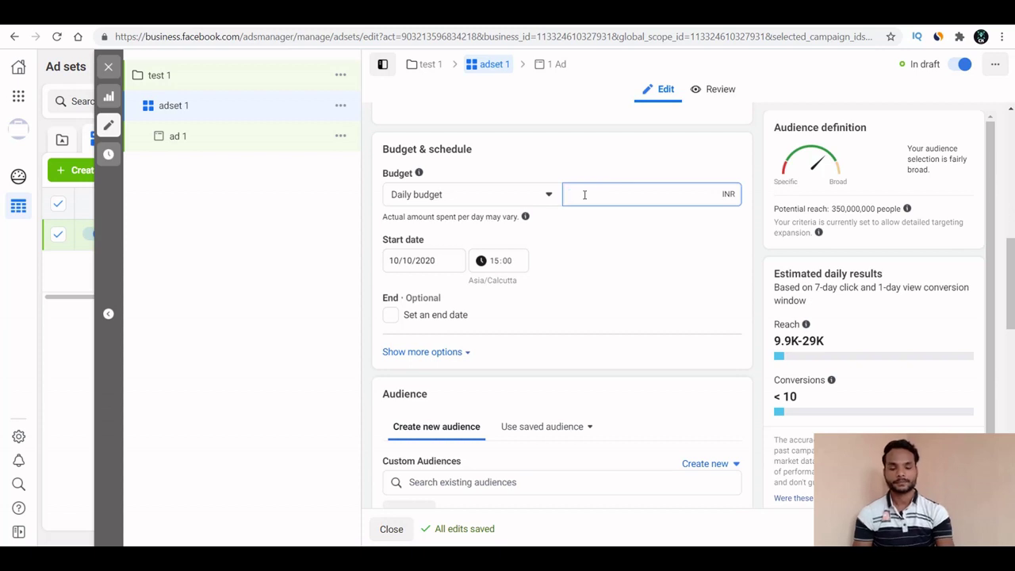
type("1500")
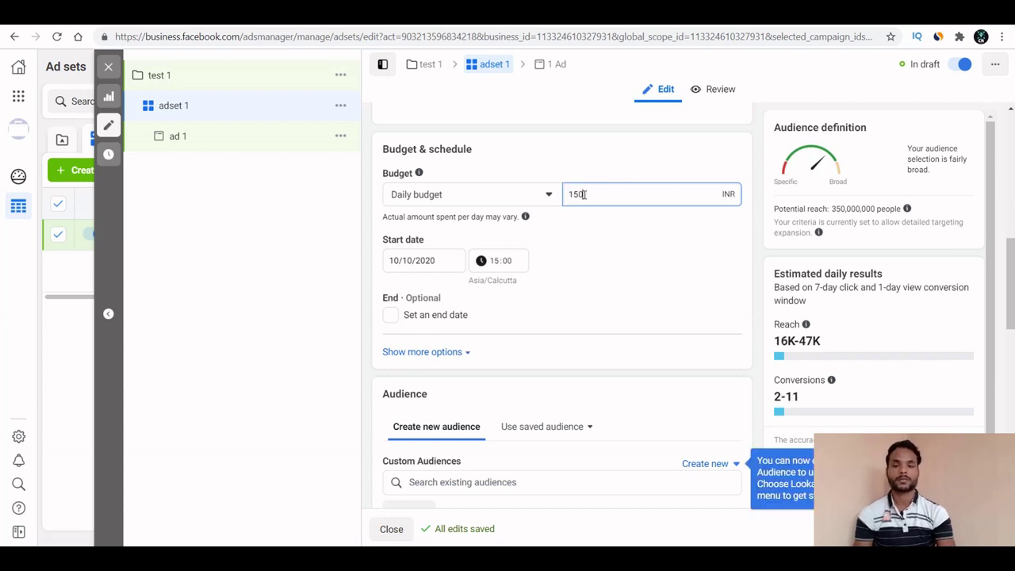
key("BackSpace")
key("BackSpace")
key("BackSpace")
key("BackSpace")
type("2,000")
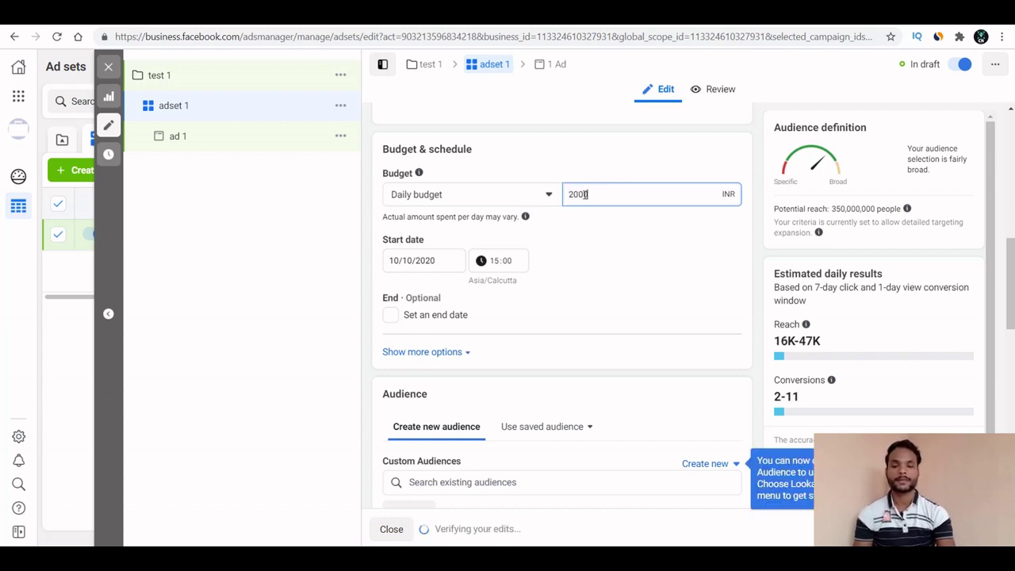
left_click(596, 256)
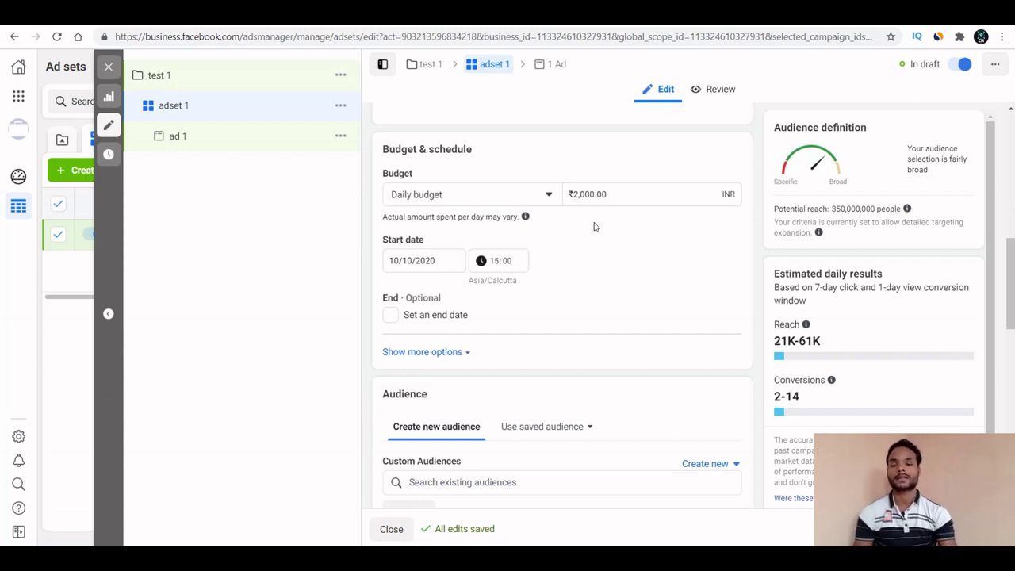
- Check the saved audiences offered for adset 1, and return to creating a new audience
scroll(593, 227, "down", 1)
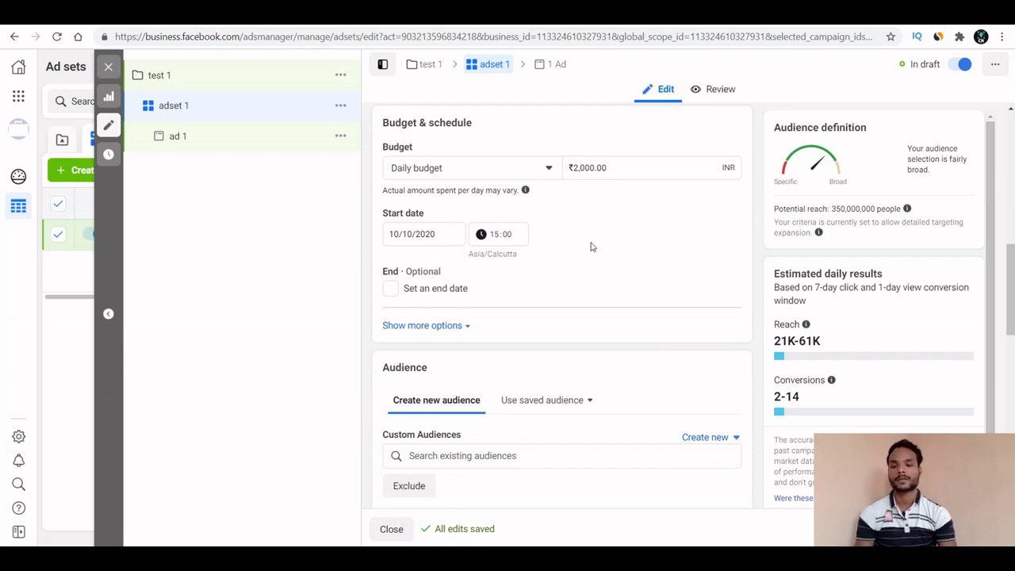
scroll(591, 247, "down", 5)
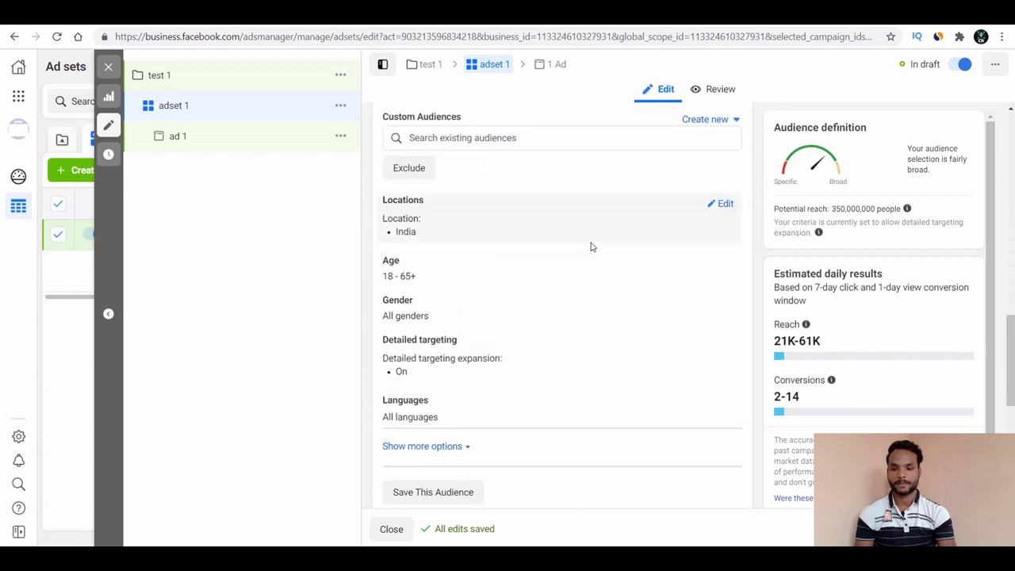
scroll(591, 247, "up", 1)
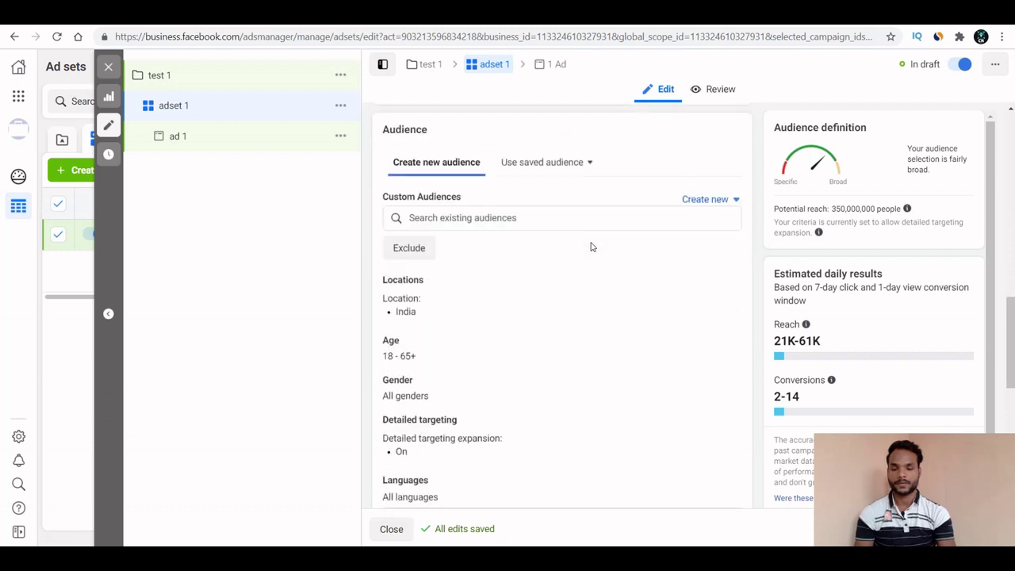
left_click(550, 163)
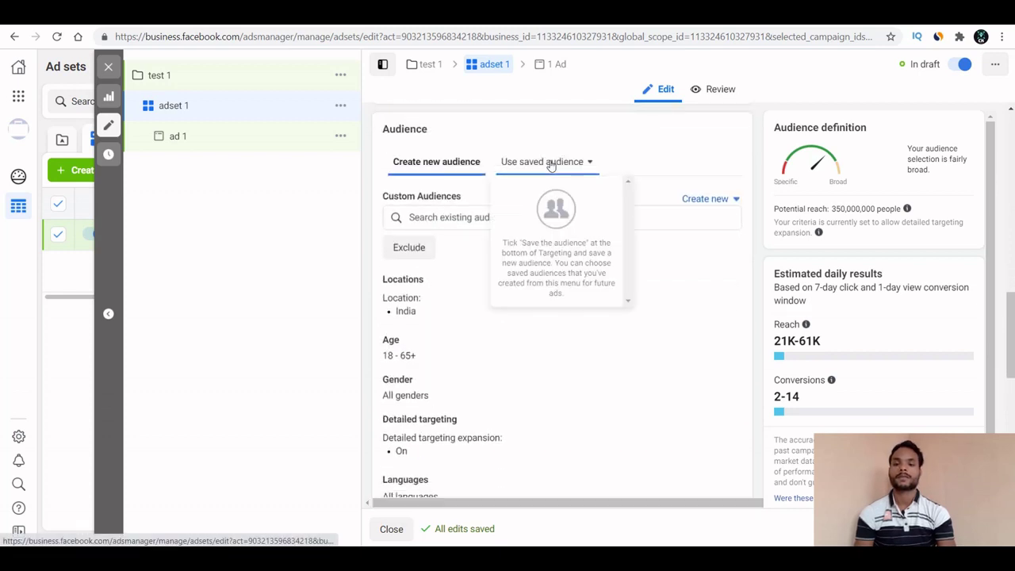
left_click(471, 155)
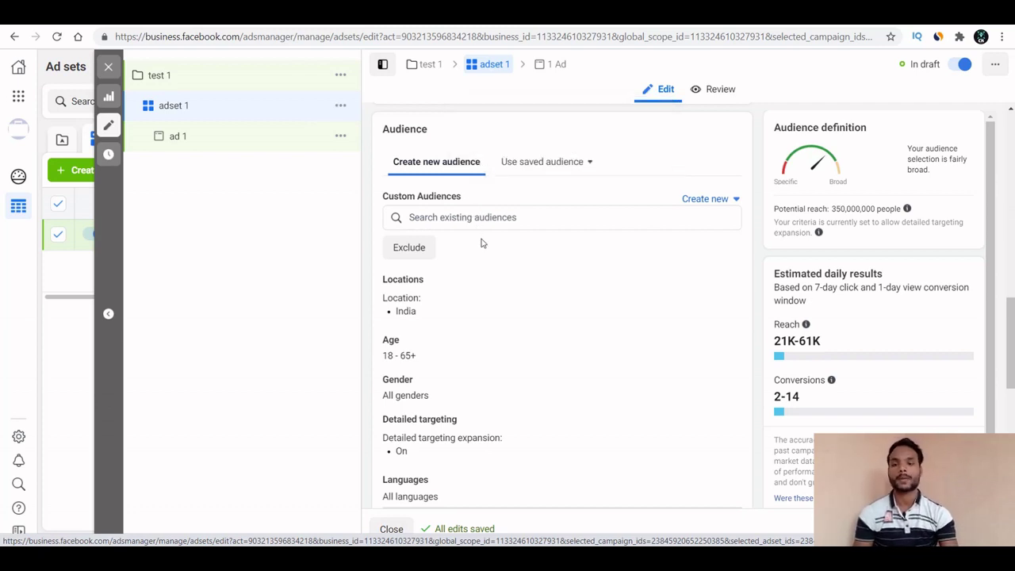
- Edit the audience's locations to target only "People living in this location"
scroll(524, 275, "down", 1)
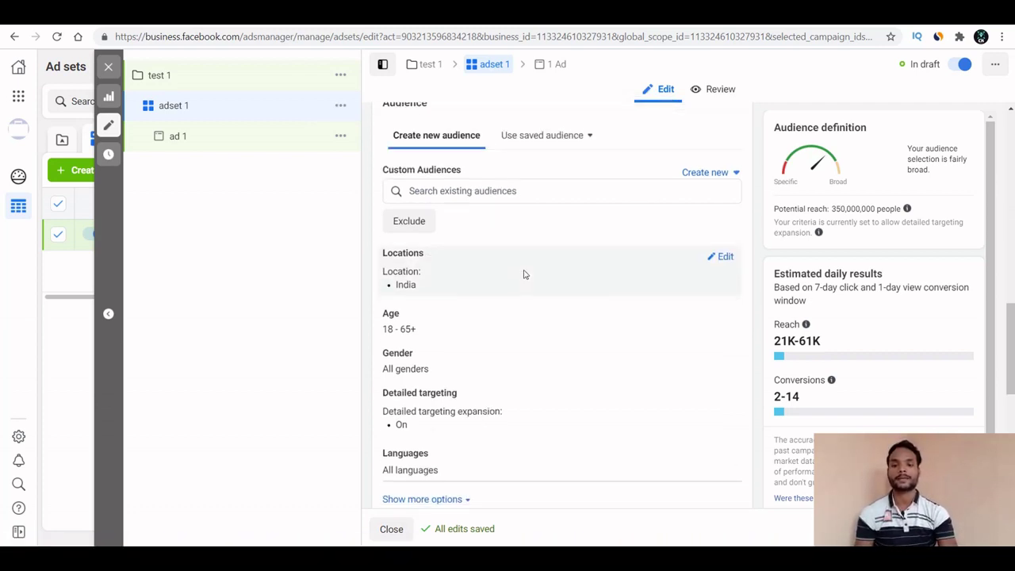
left_click(726, 258)
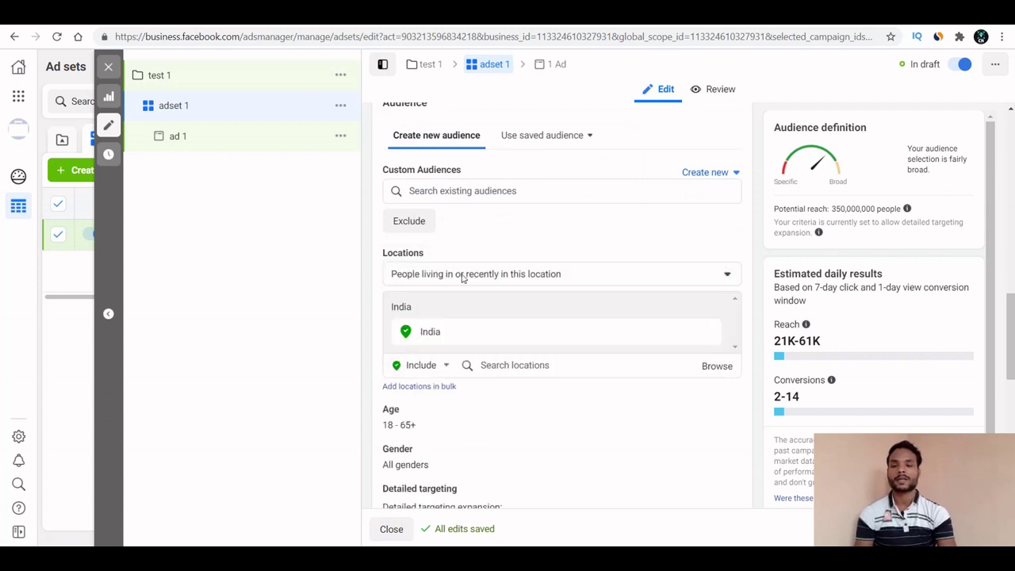
left_click(502, 277)
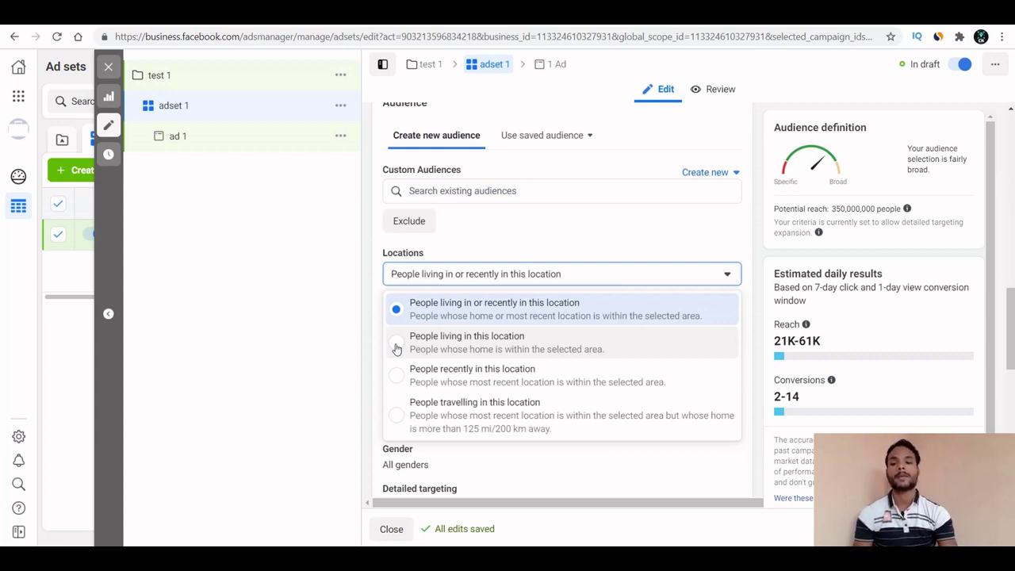
left_click(397, 347)
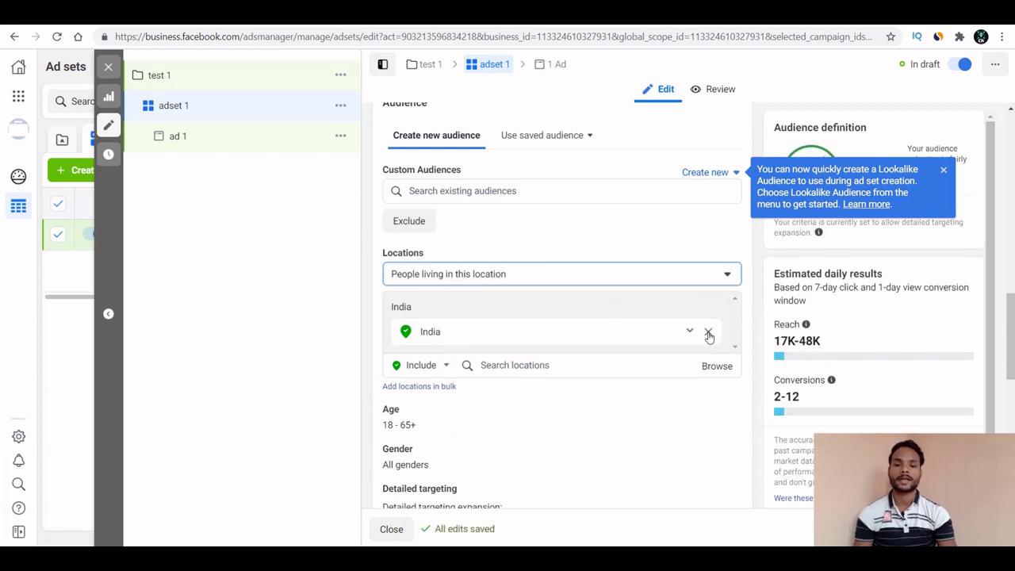
- Remove India from the audience's locations and include United Kingdom as a country instead
left_click(708, 334)
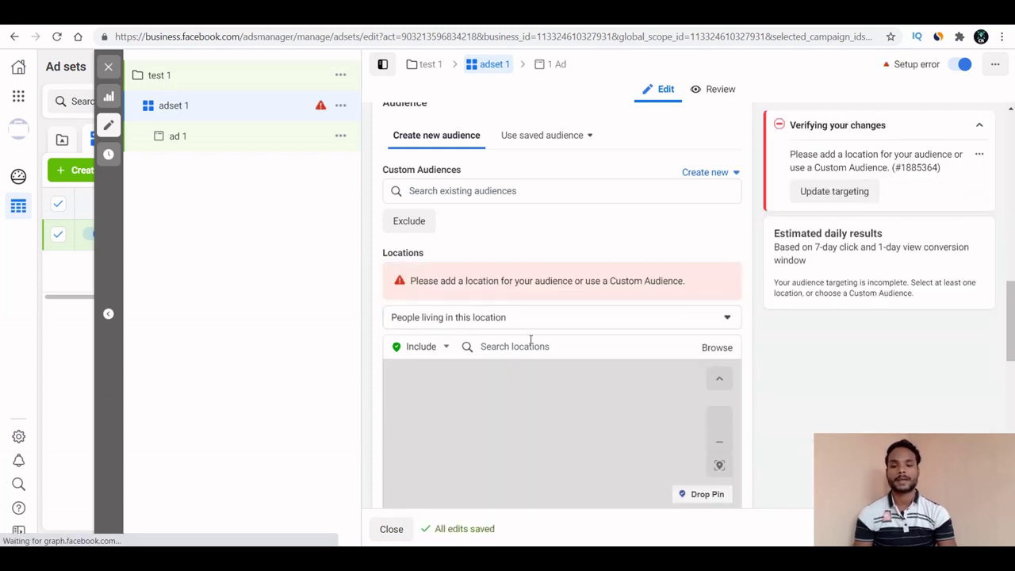
left_click(525, 346)
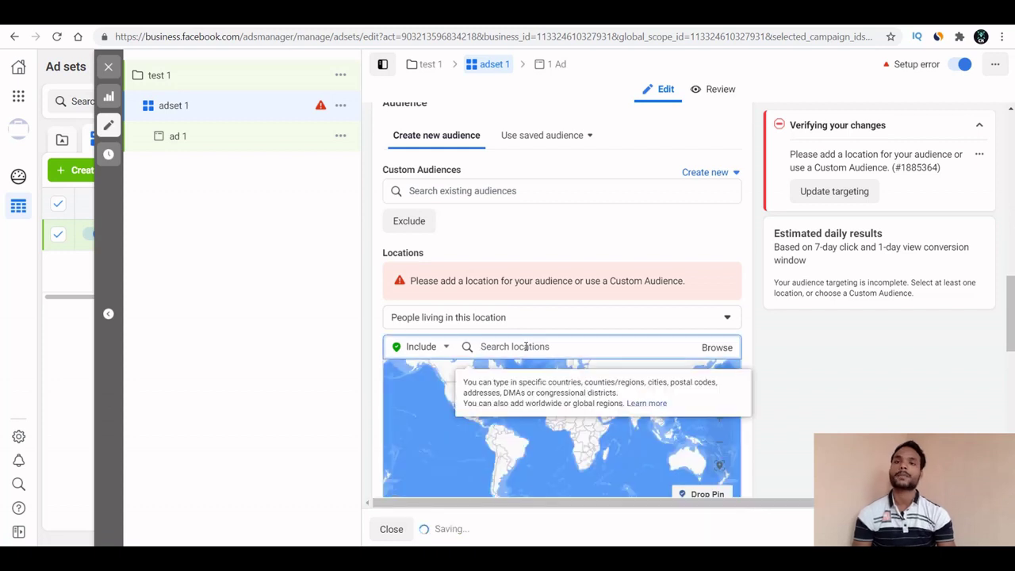
type("unite")
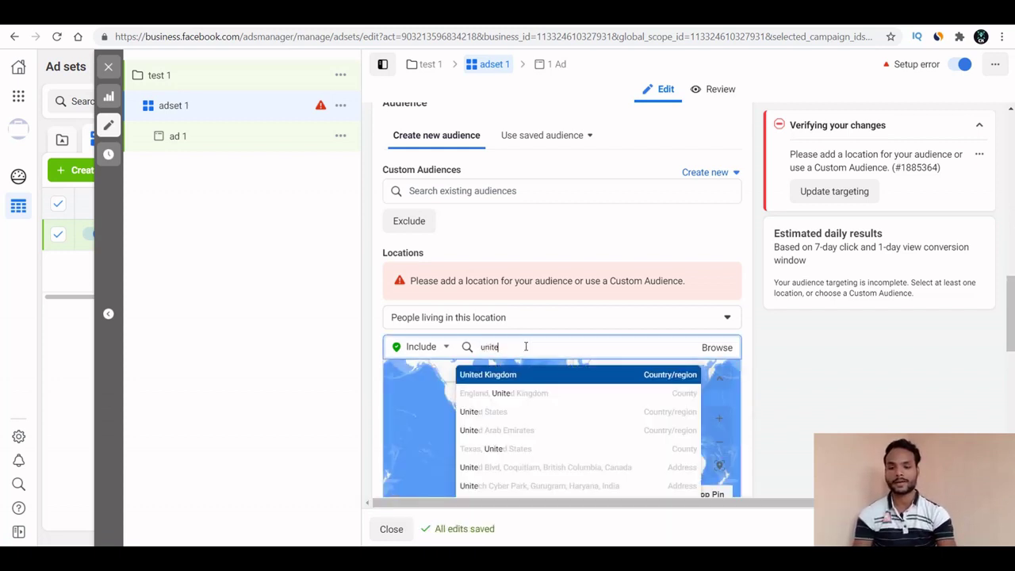
type("d")
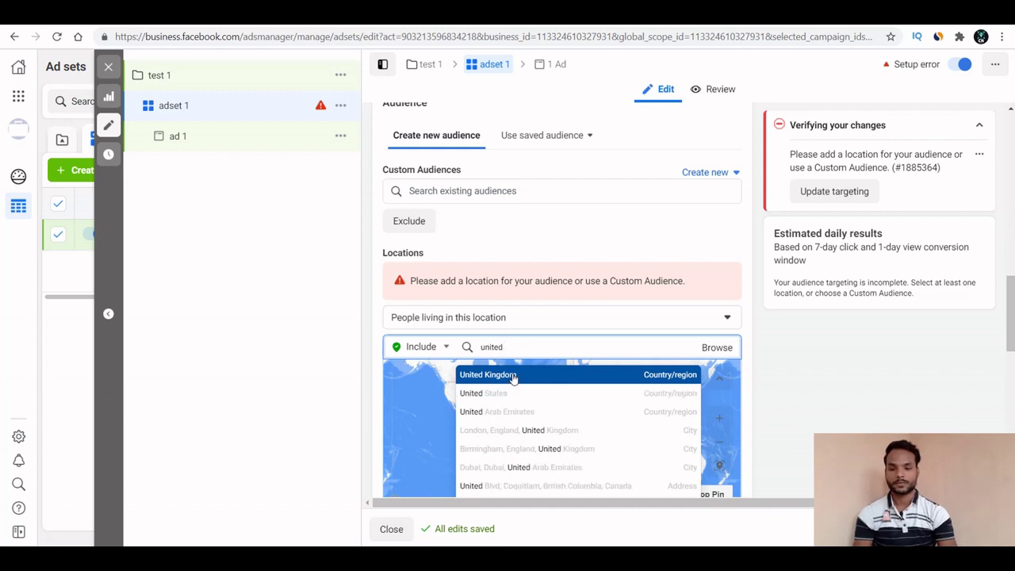
left_click(513, 378)
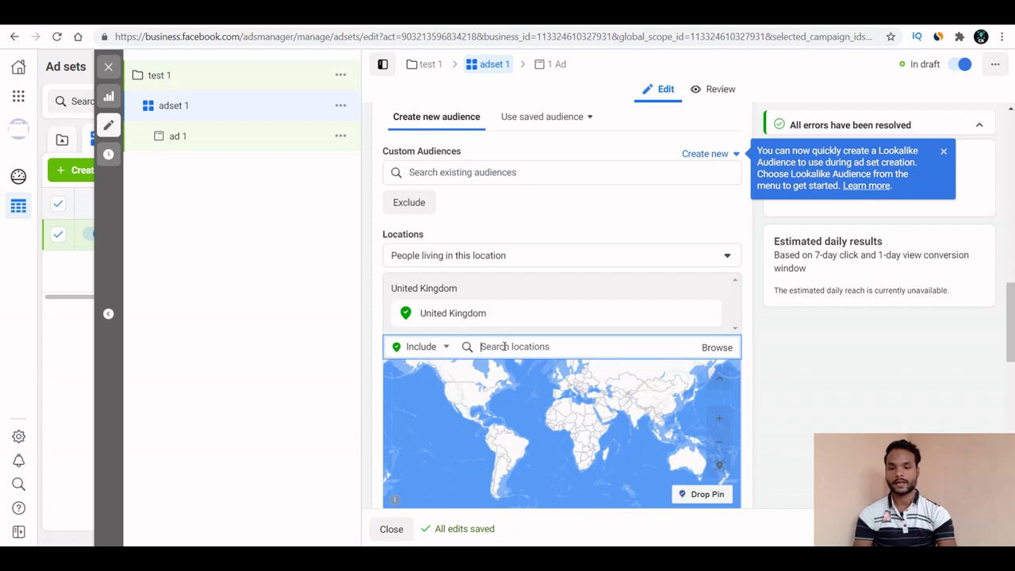
- Add the countries United States and Canada to the audience's included locations
type("united s")
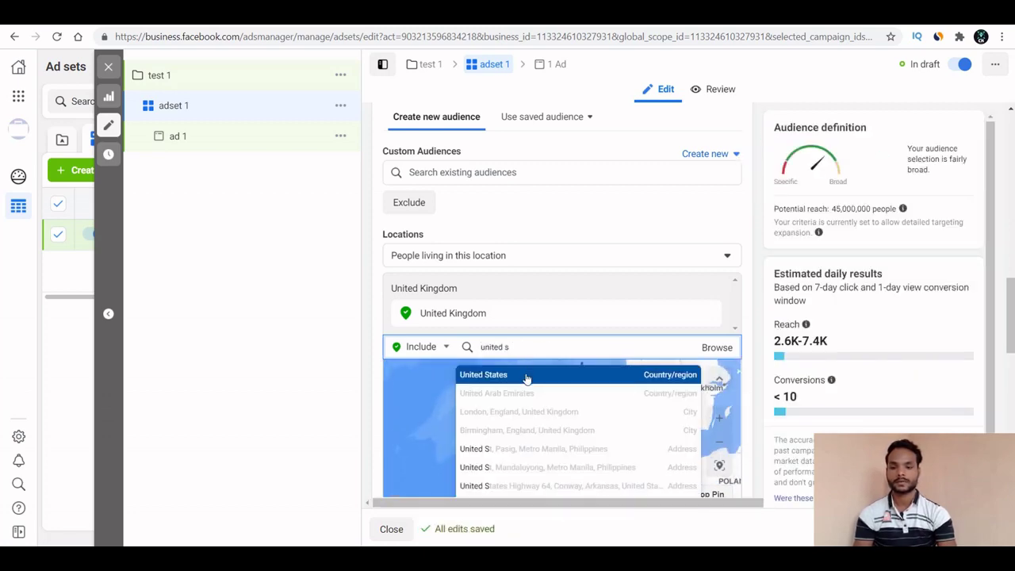
left_click(526, 379)
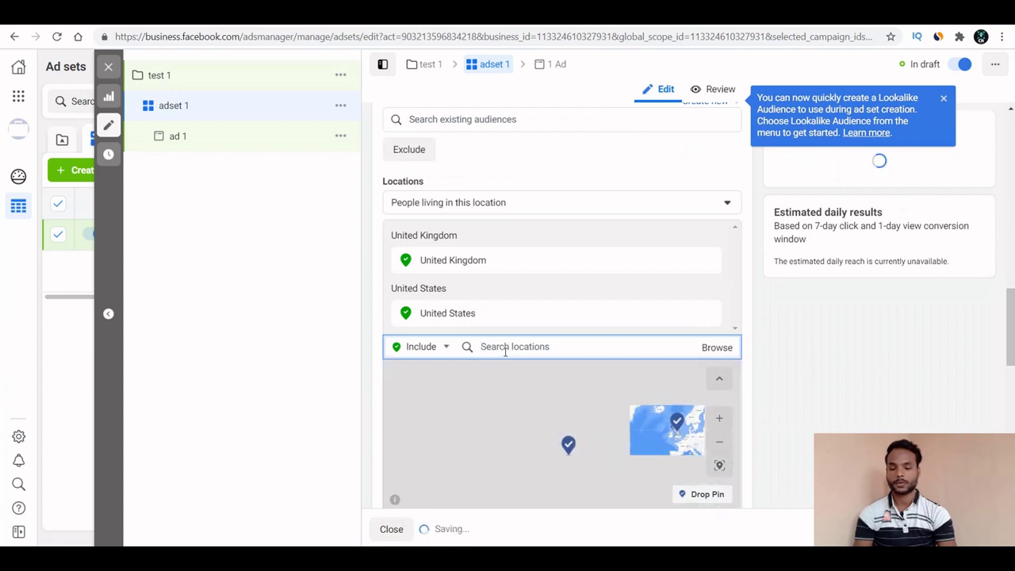
type("canaad")
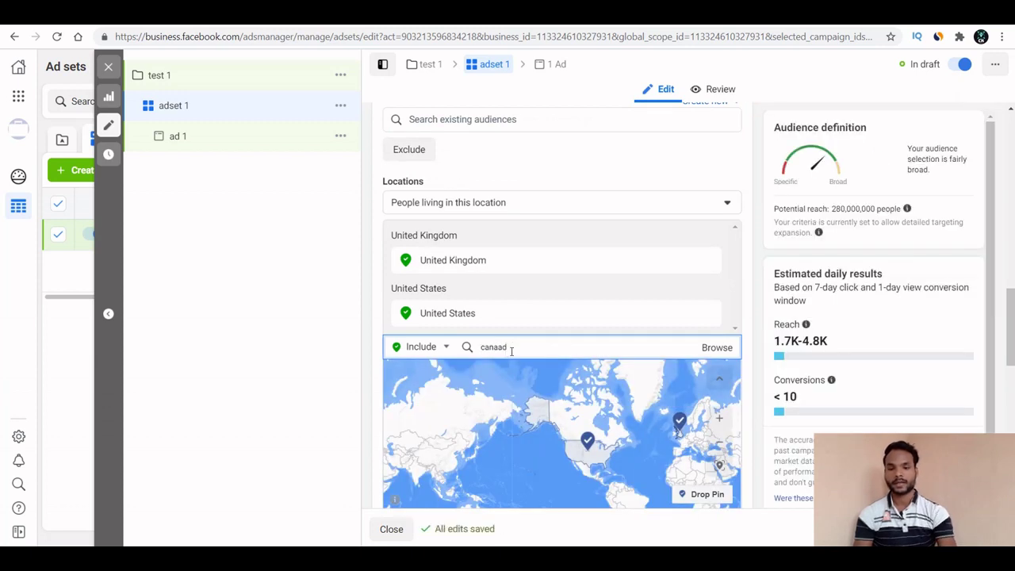
double_click(497, 347)
left_click(497, 347)
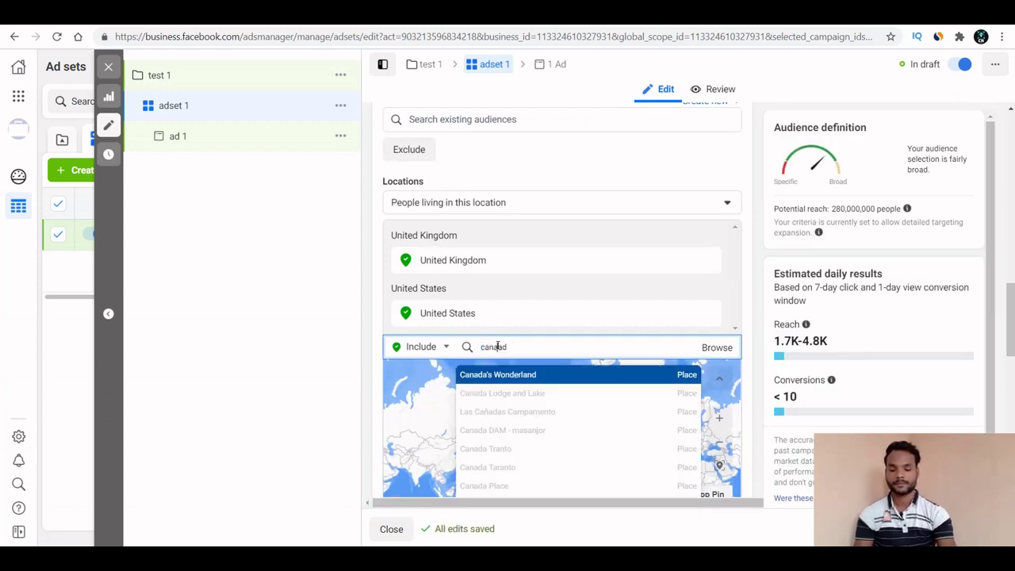
key("BackSpace")
key("BackSpace")
type("n")
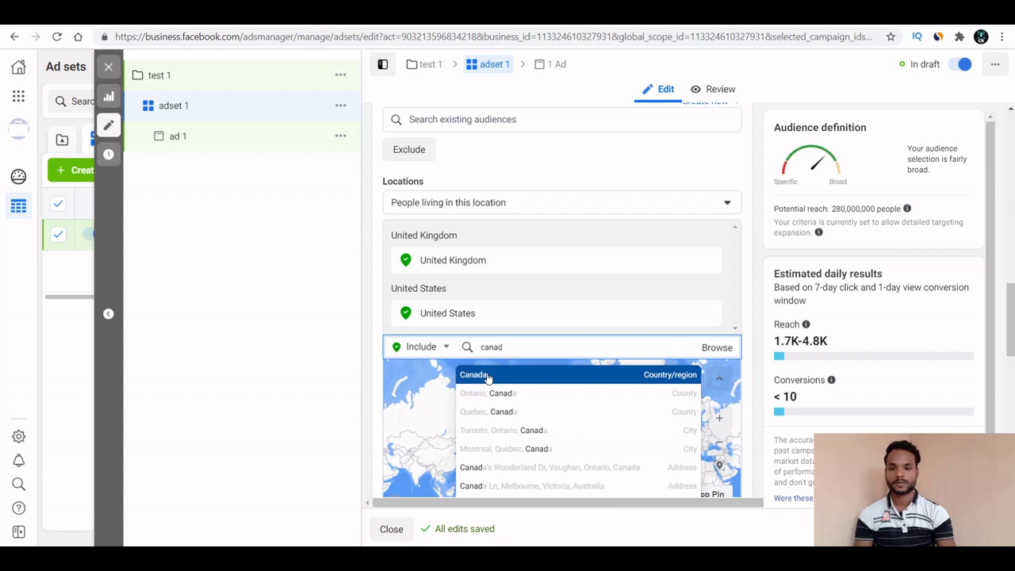
left_click(487, 375)
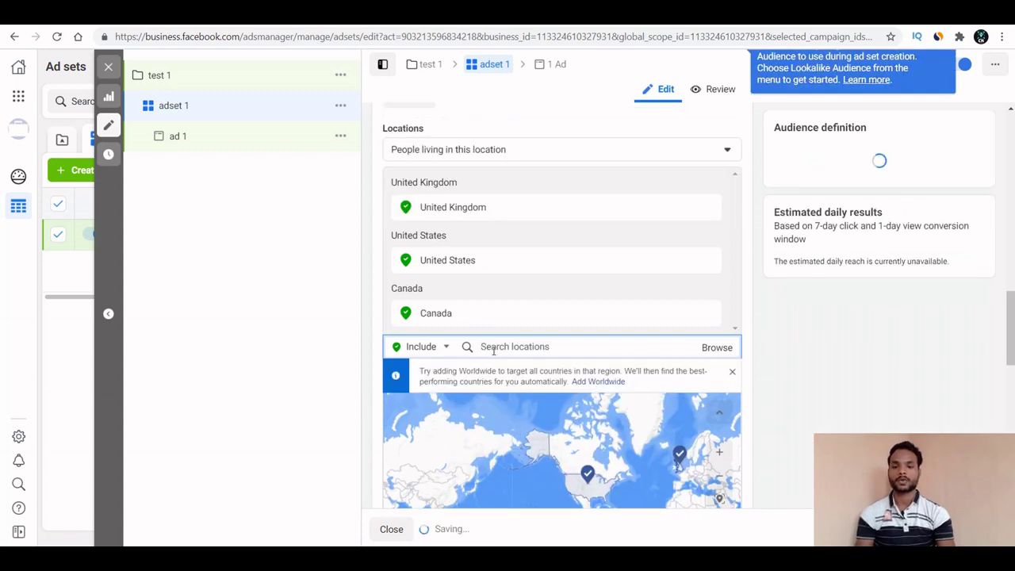
- Add the countries Australia and New Zealand to the included locations, and review the location list
type("au")
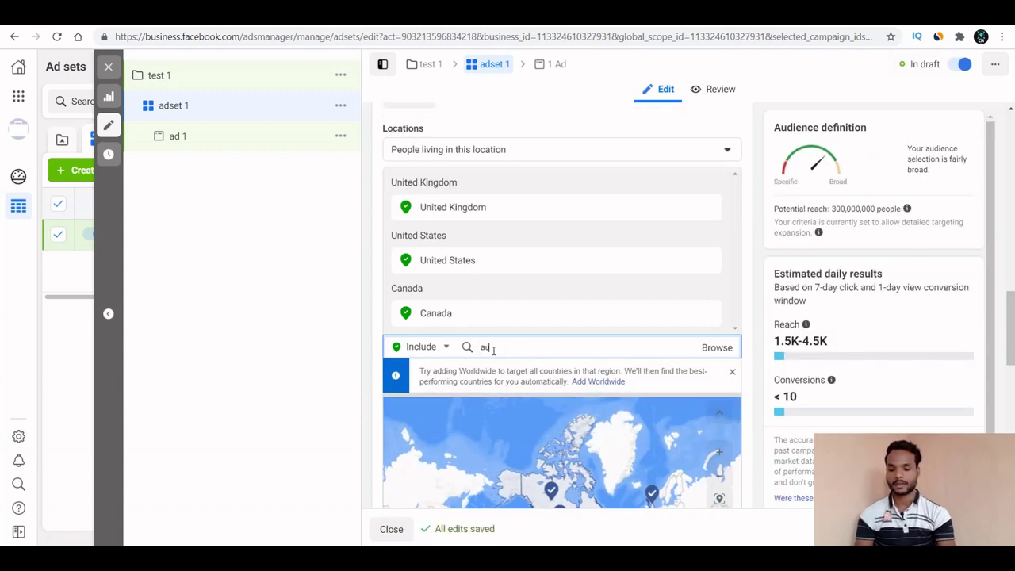
type("st")
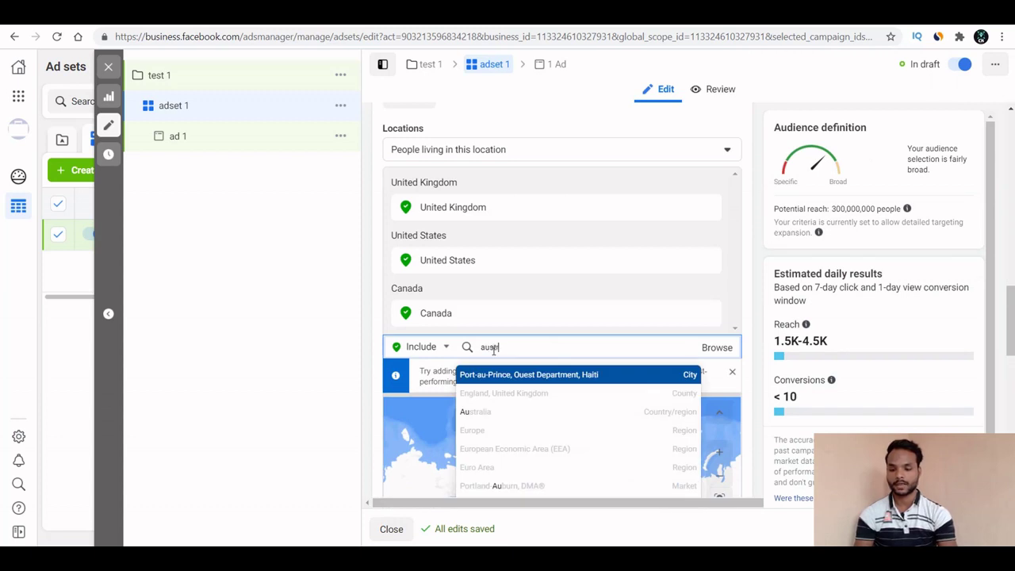
type("ralia")
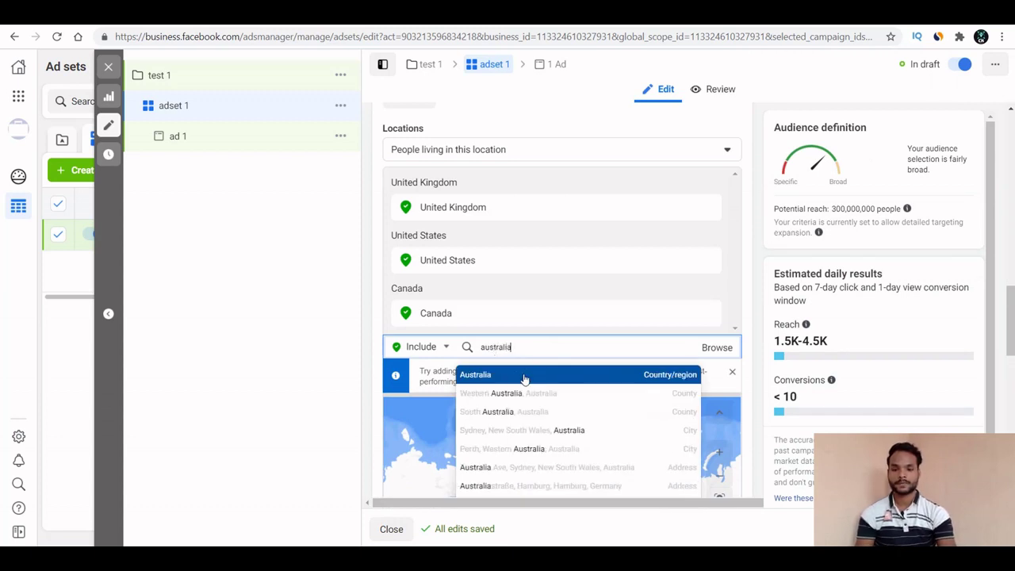
left_click(514, 379)
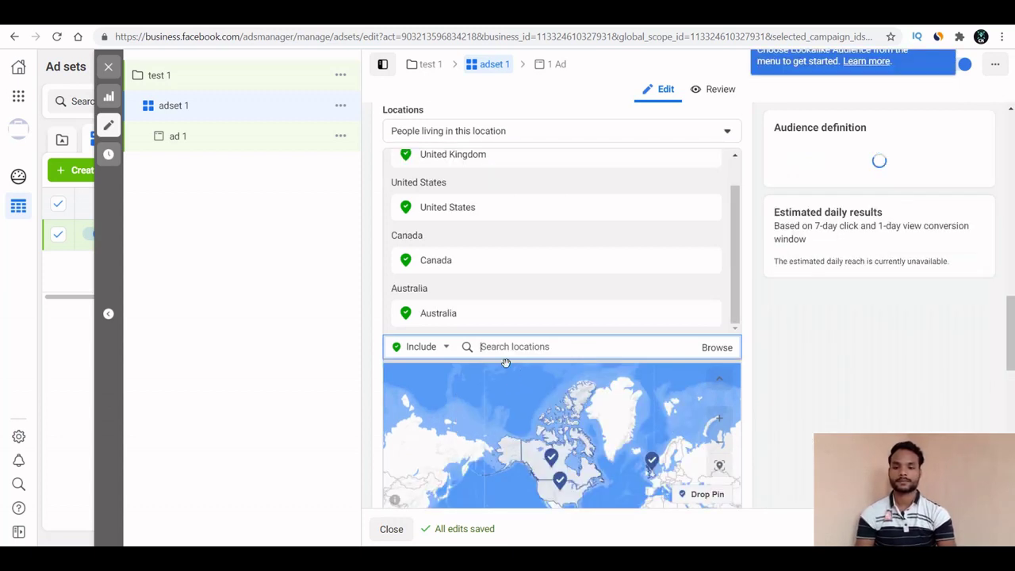
type("new")
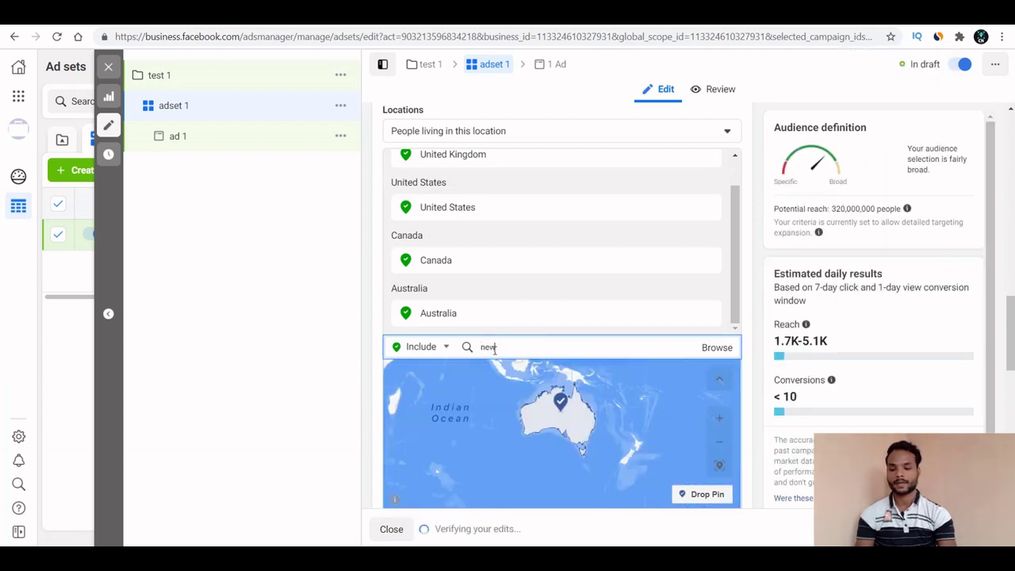
type(" zeal")
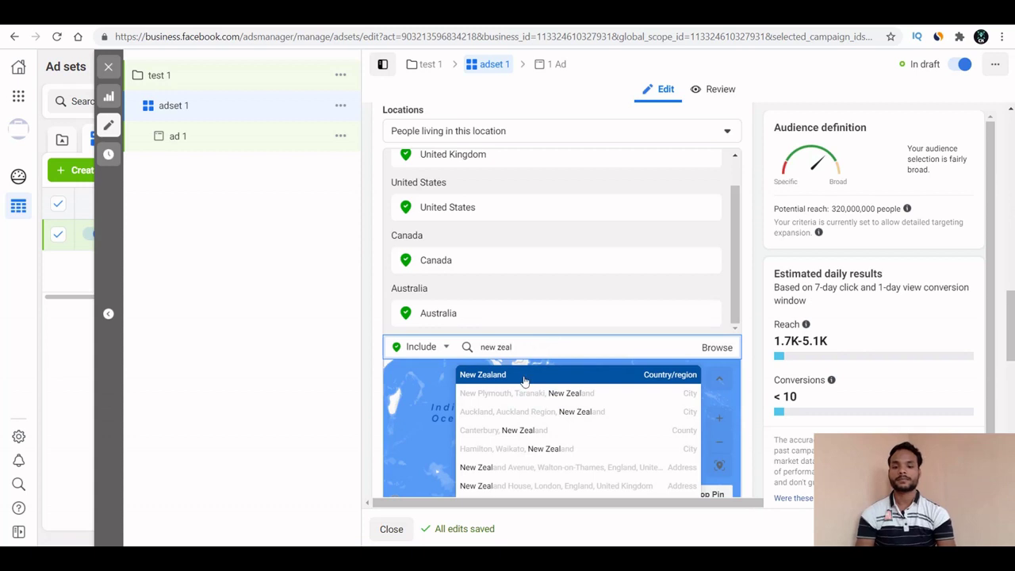
left_click(524, 382)
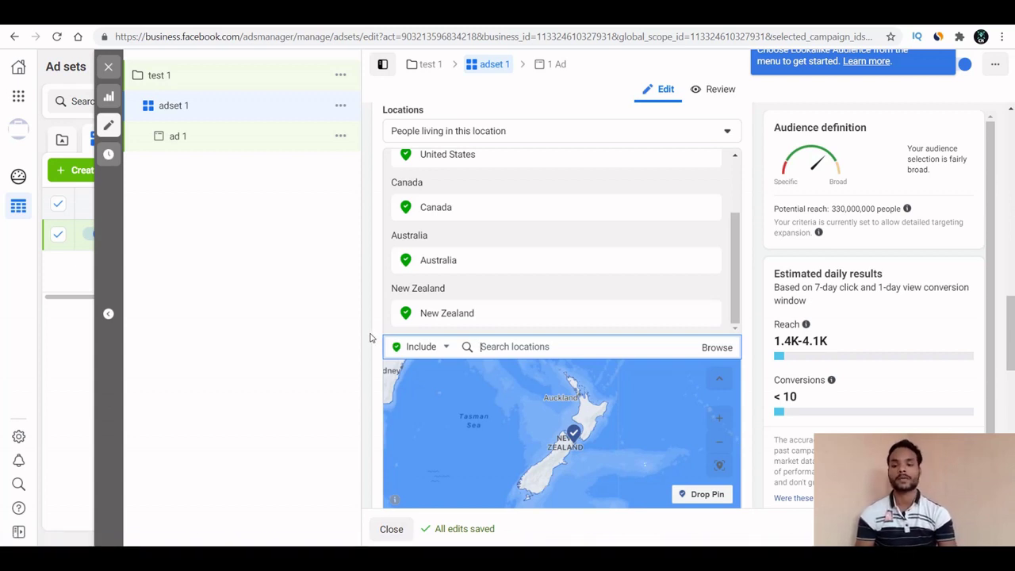
left_click(368, 337)
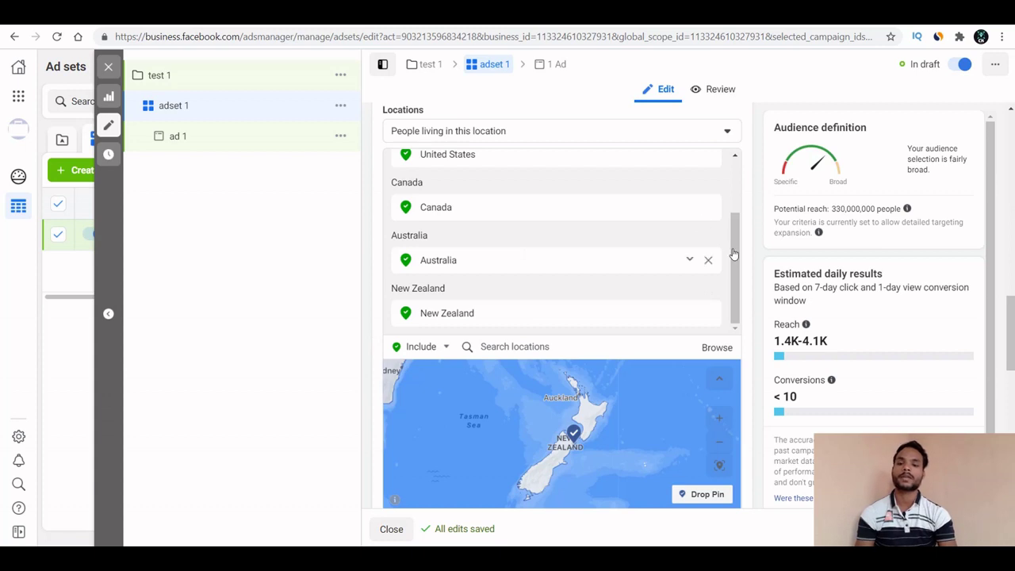
left_click_drag(732, 256, 728, 195)
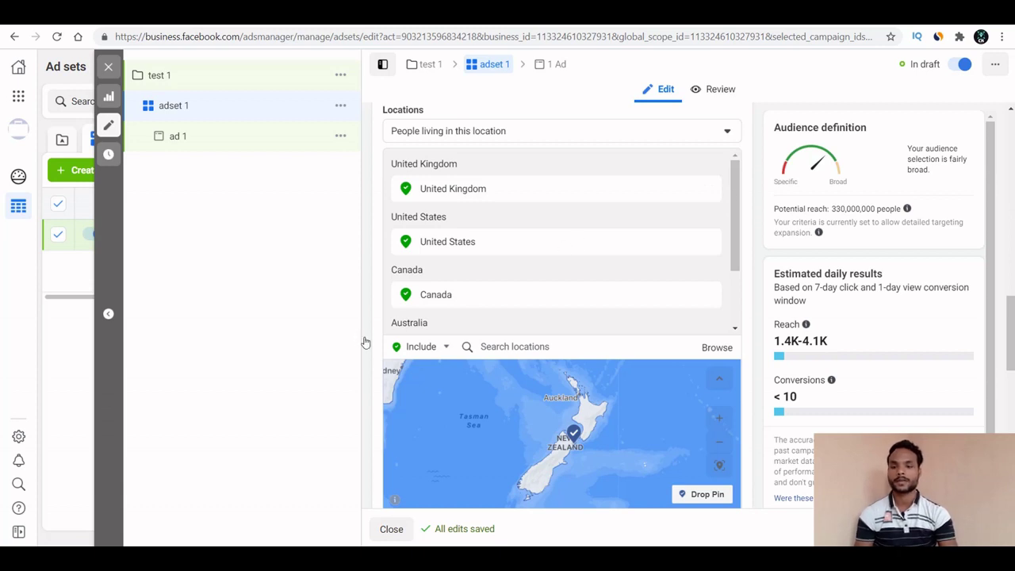
scroll(365, 341, "down", 3)
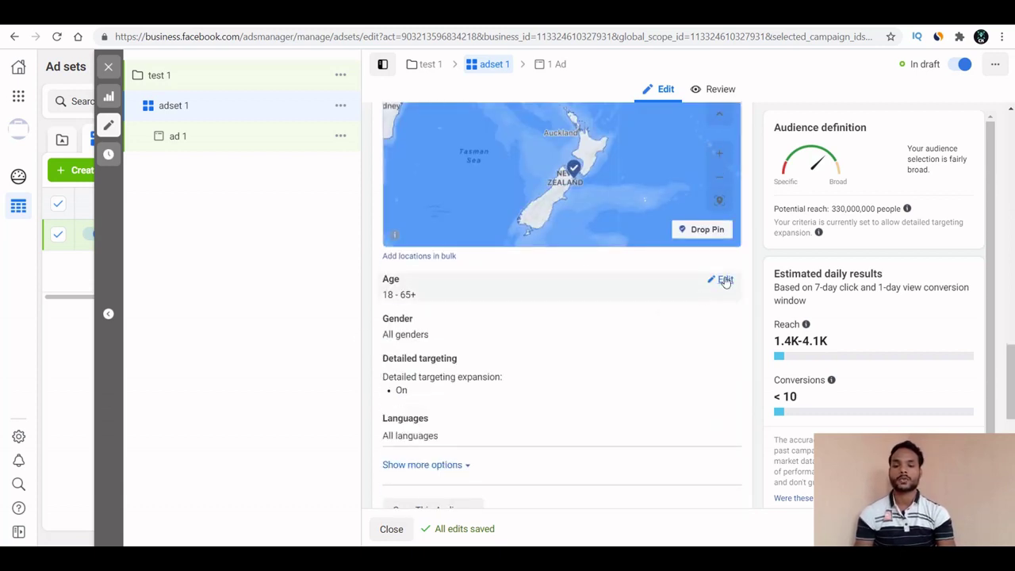
- Set the audience's minimum age to 30 and open the gender setting for editing
left_click(724, 282)
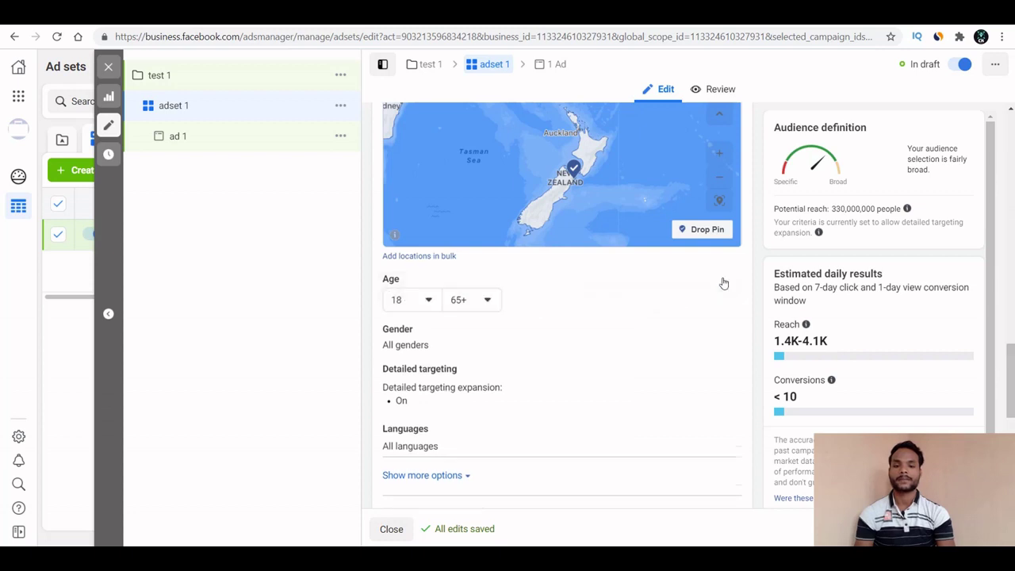
left_click(400, 305)
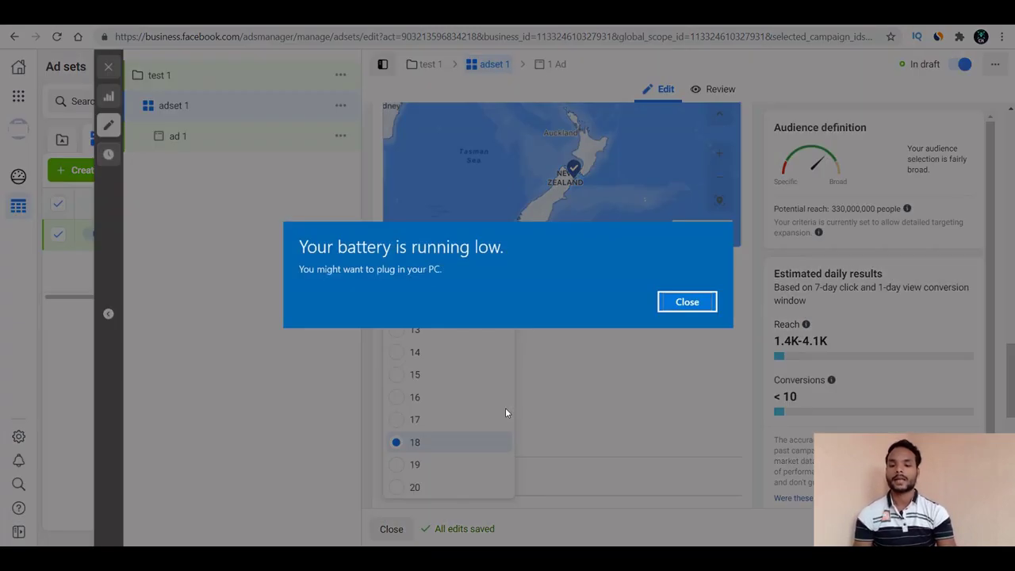
left_click(680, 302)
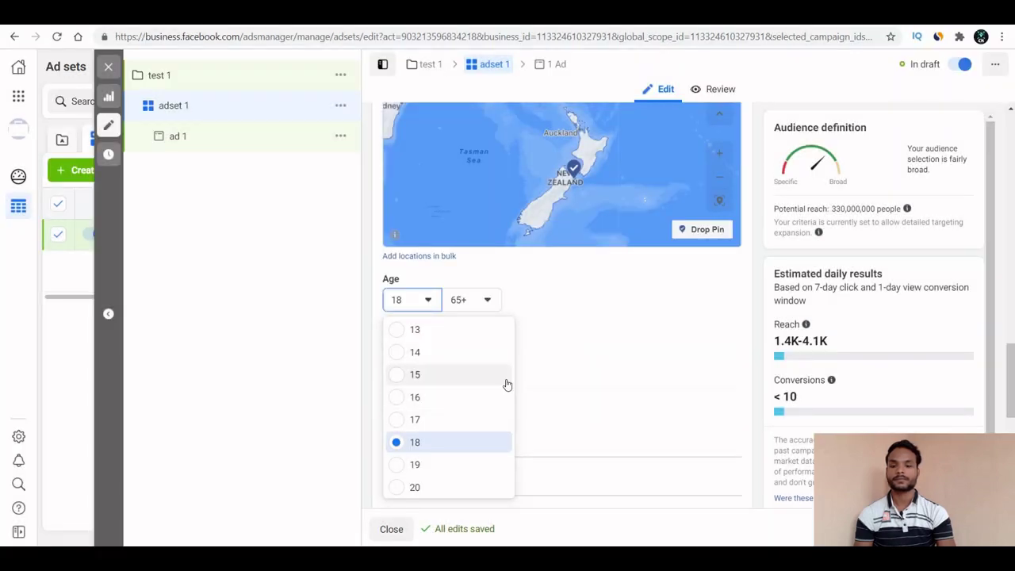
scroll(452, 448, "down", 3)
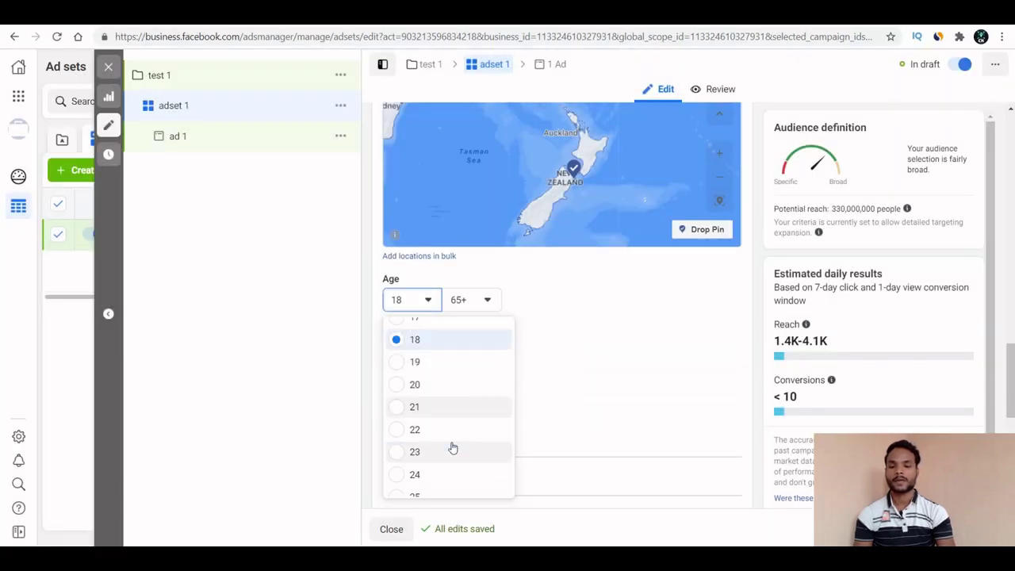
scroll(452, 448, "down", 3)
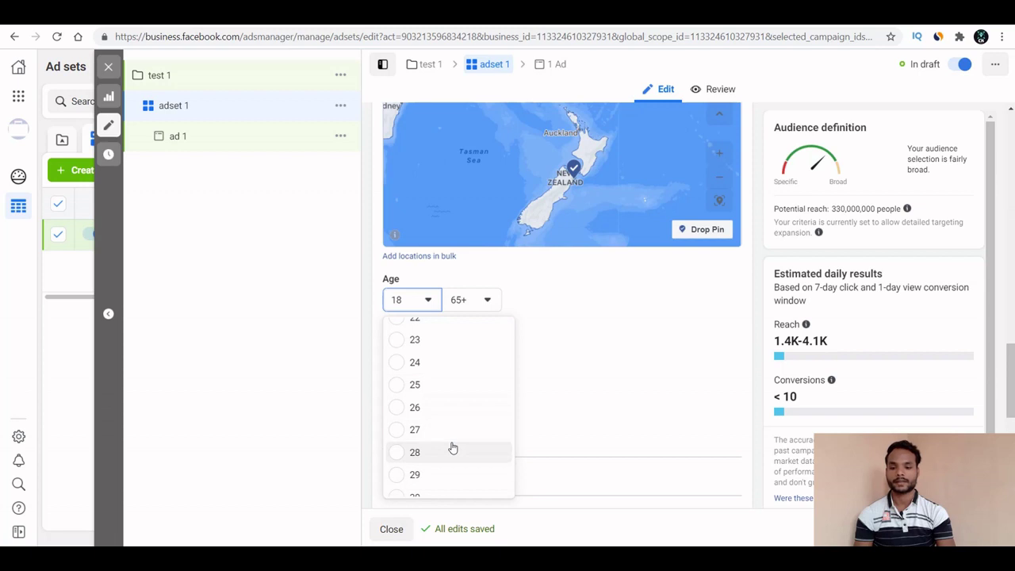
scroll(452, 448, "down", 3)
left_click(456, 385)
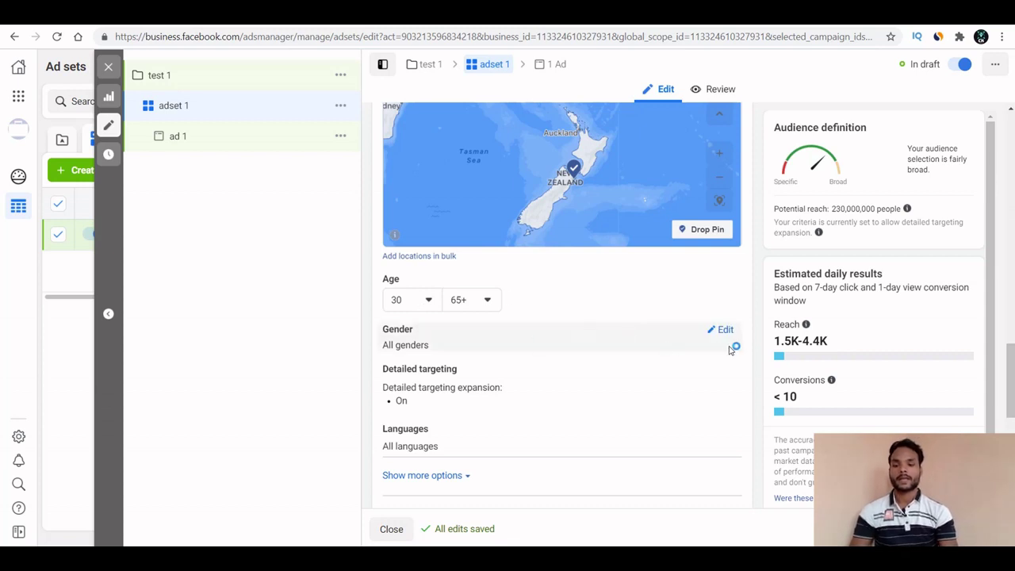
left_click(725, 331)
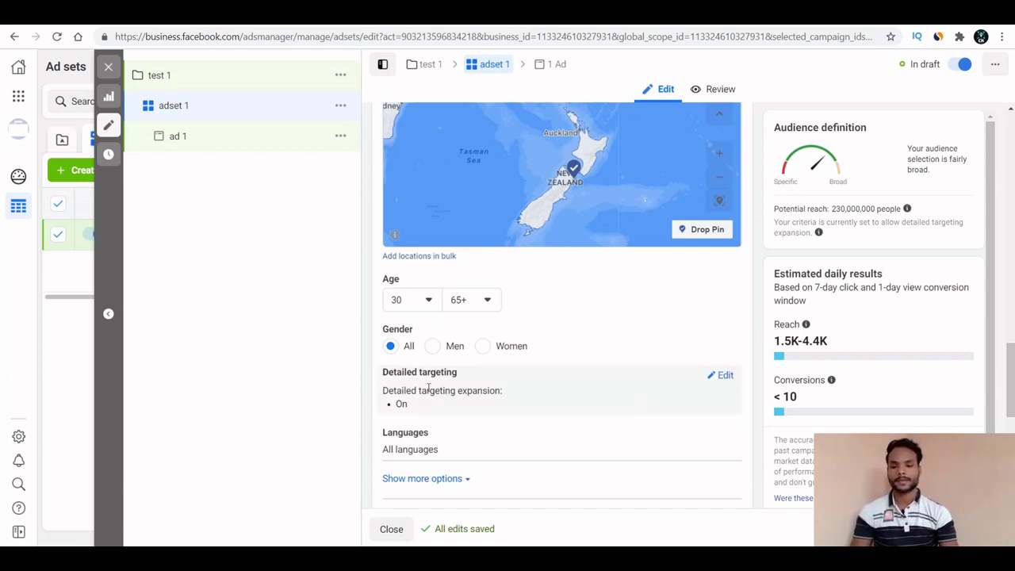
- Open detailed targeting for editing and add the interest "Self-help"
left_click(724, 377)
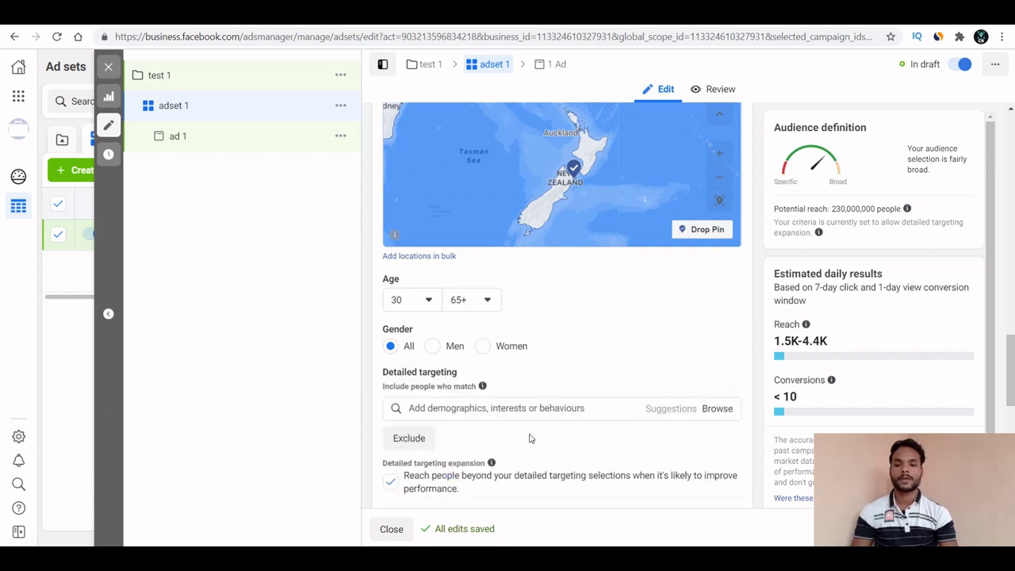
scroll(530, 438, "down", 2)
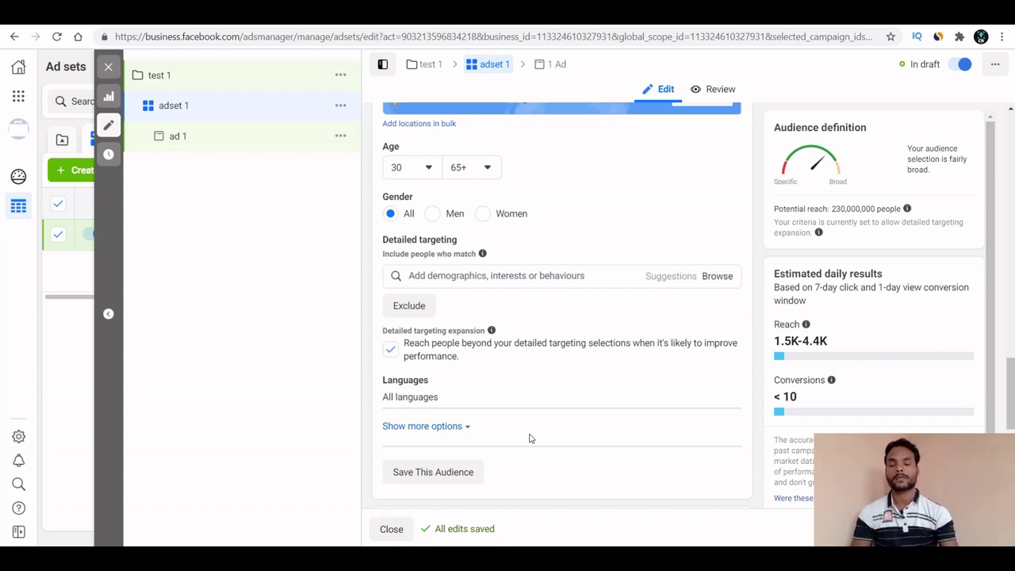
left_click(450, 276)
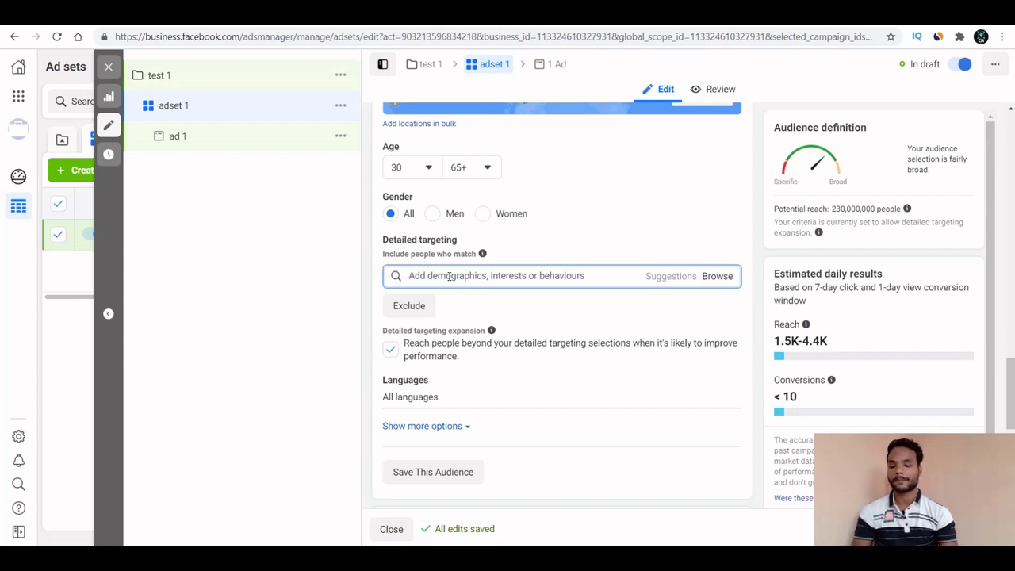
type("self")
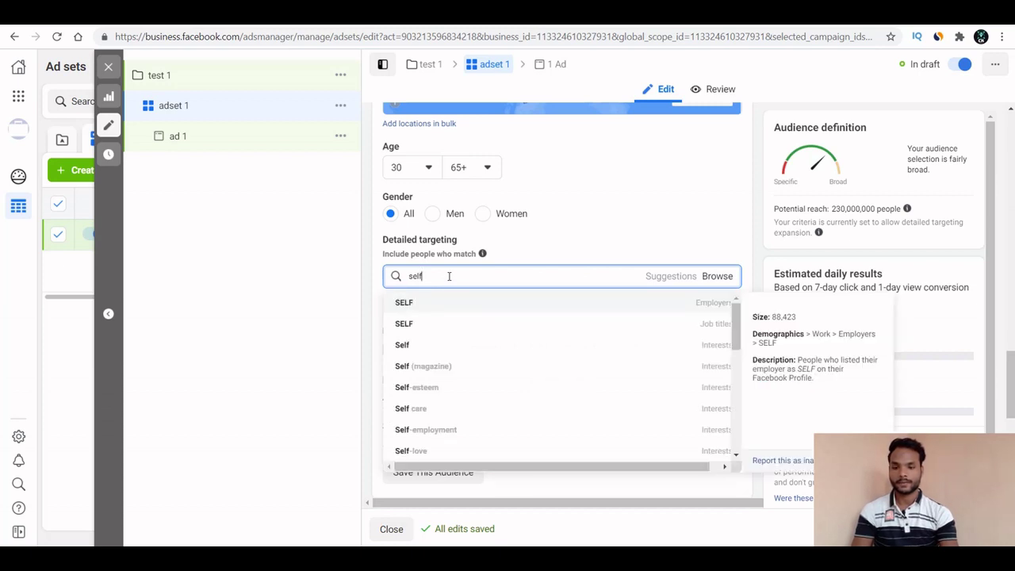
type(" he")
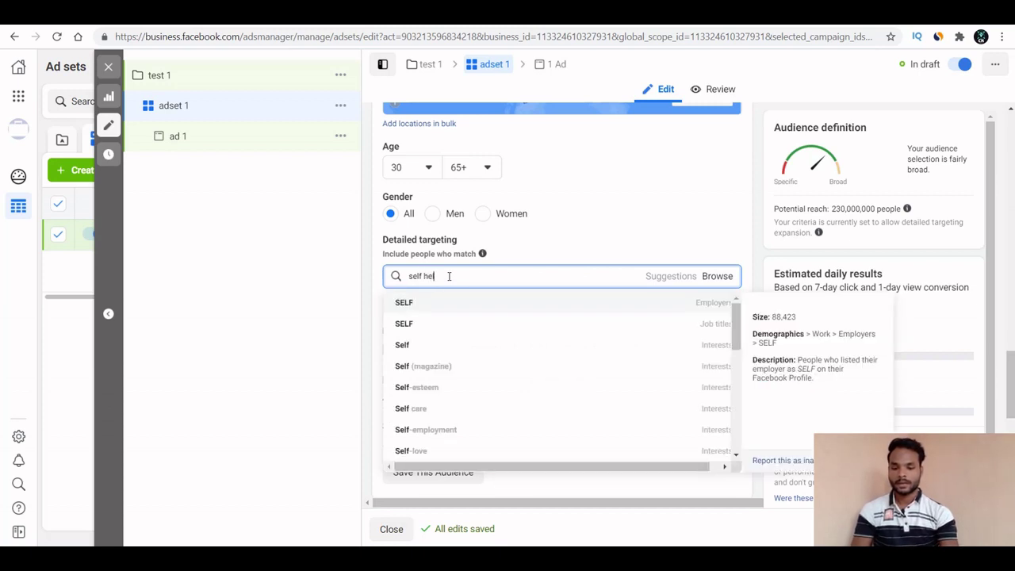
type("lp")
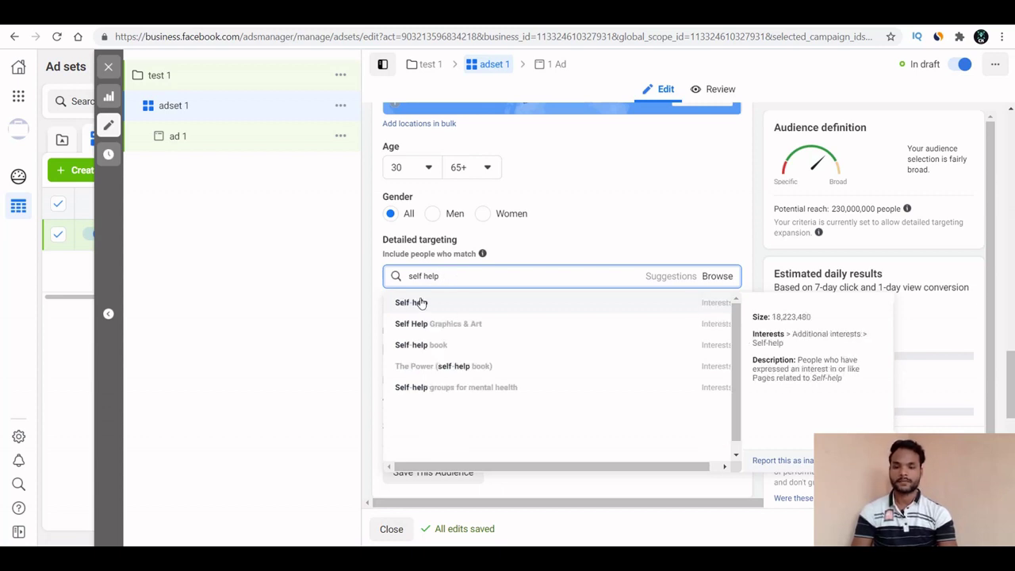
left_click(422, 303)
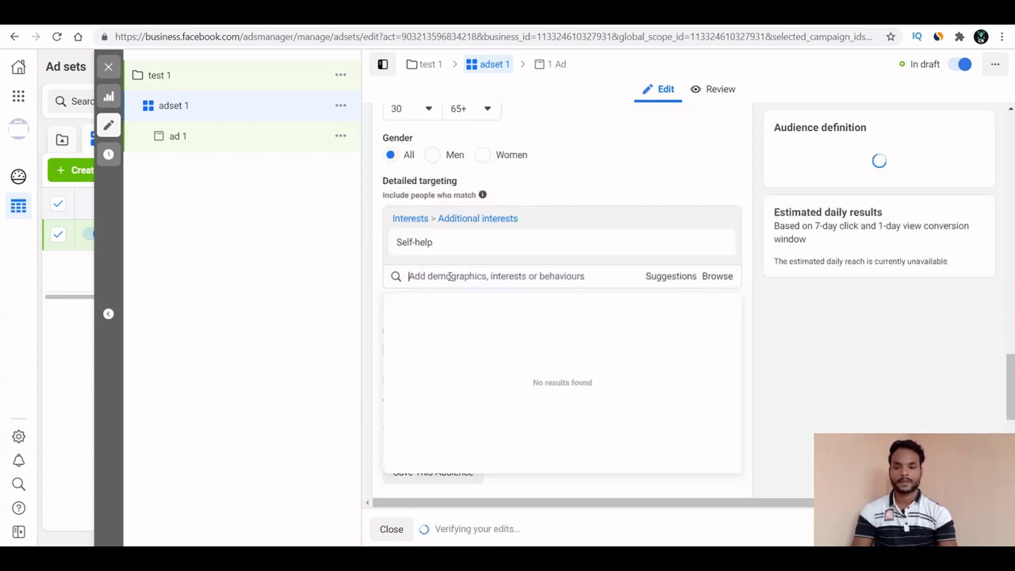
- Search detailed targeting for "law of attraction" and add the interest "The Law Of Attraction"
type("law o")
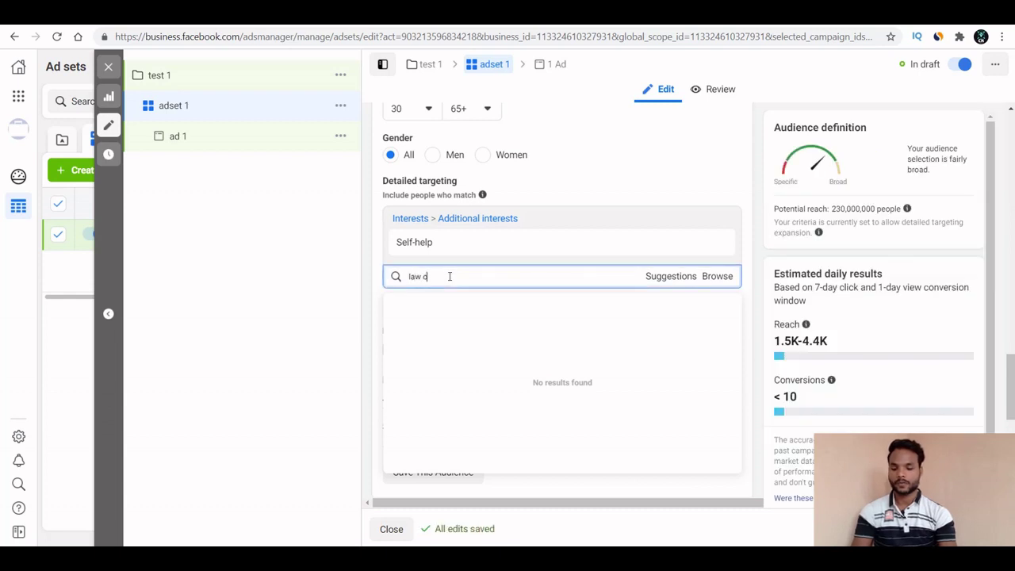
type("f attra")
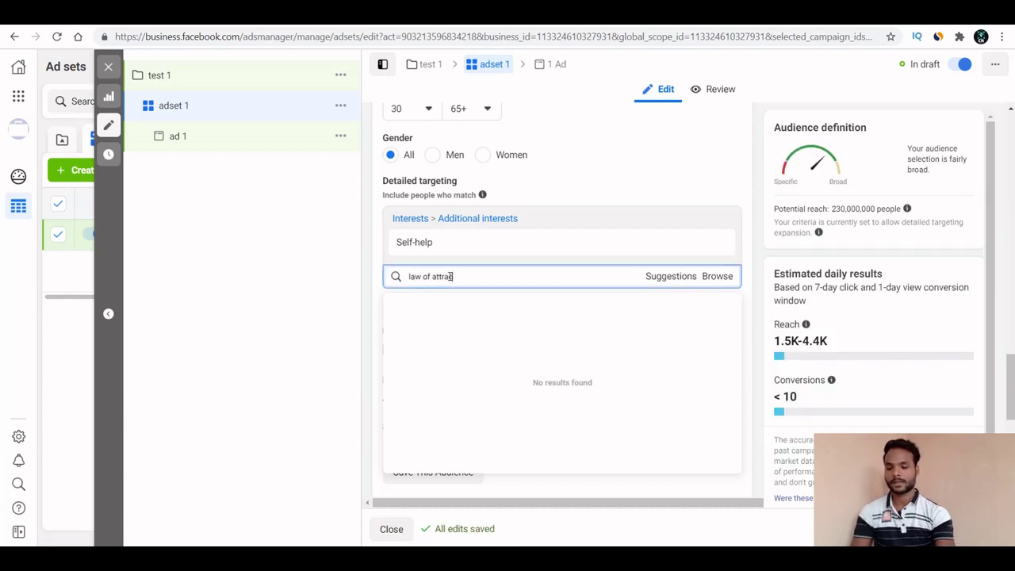
type("ction")
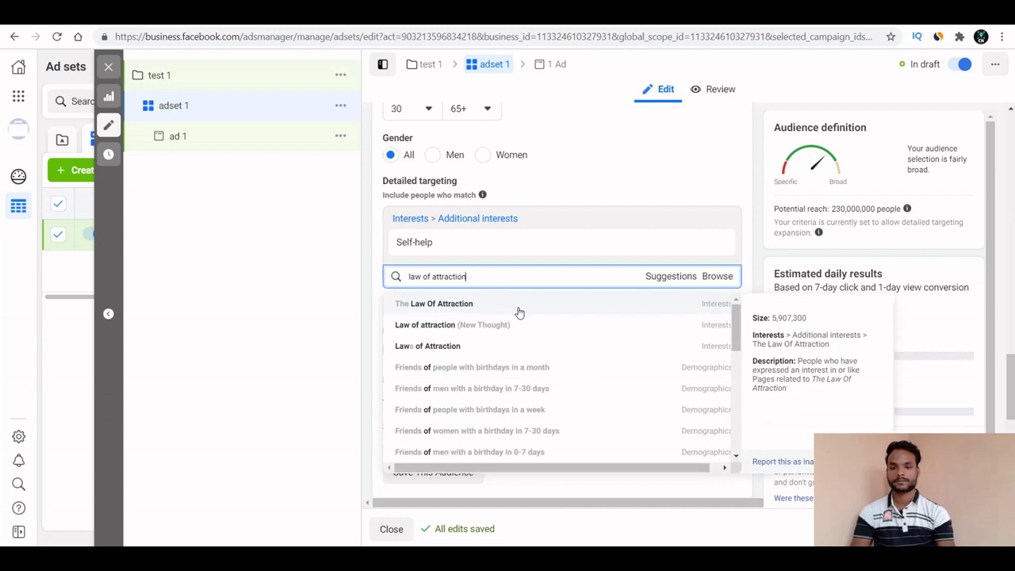
left_click(447, 309)
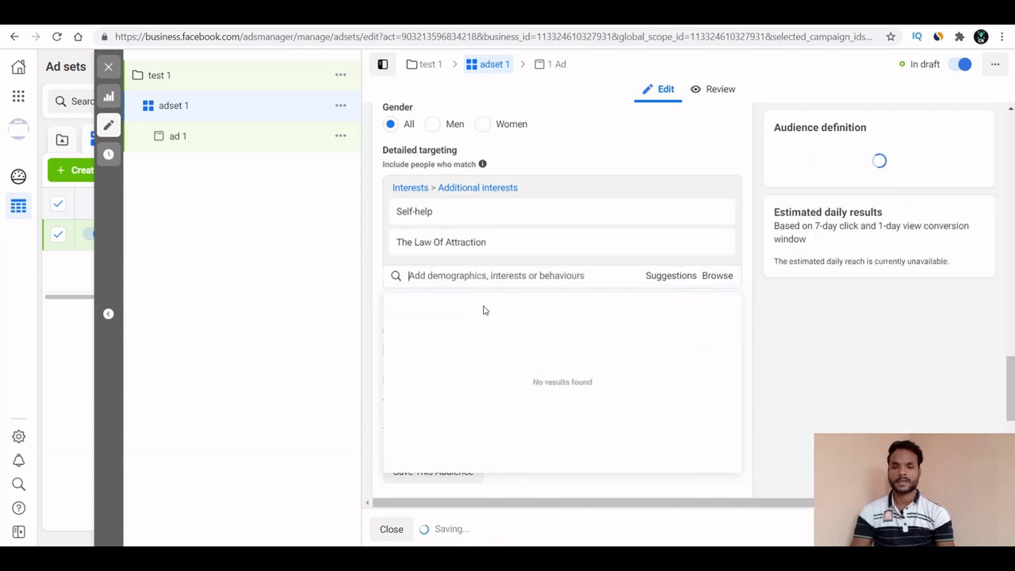
- Add the suggested interests Personal development, The Secret (book), The Secret (2006 film) and Think and Grow Rich to detailed targeting
left_click(668, 278)
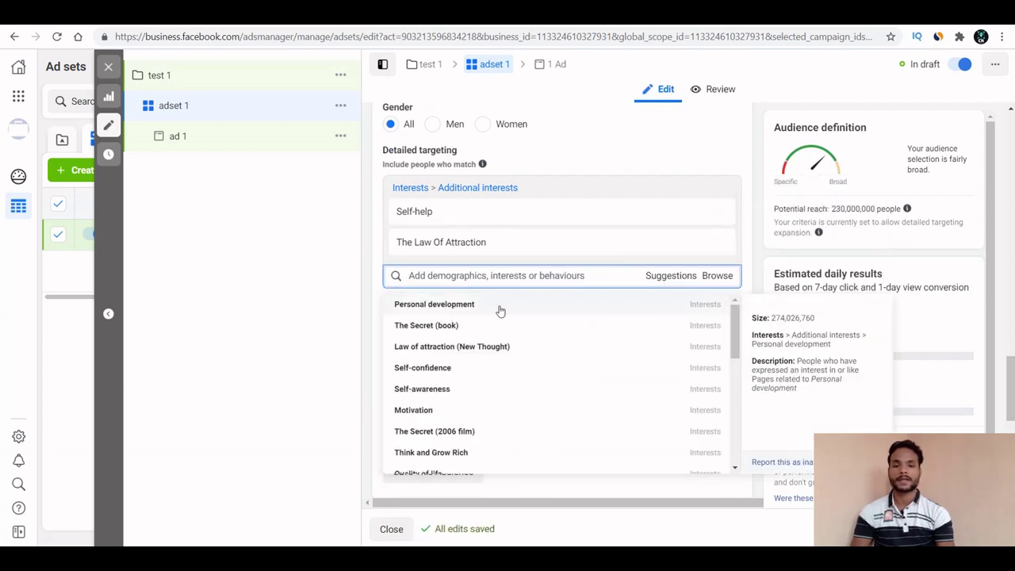
left_click_drag(454, 165, 416, 312)
left_click(416, 309)
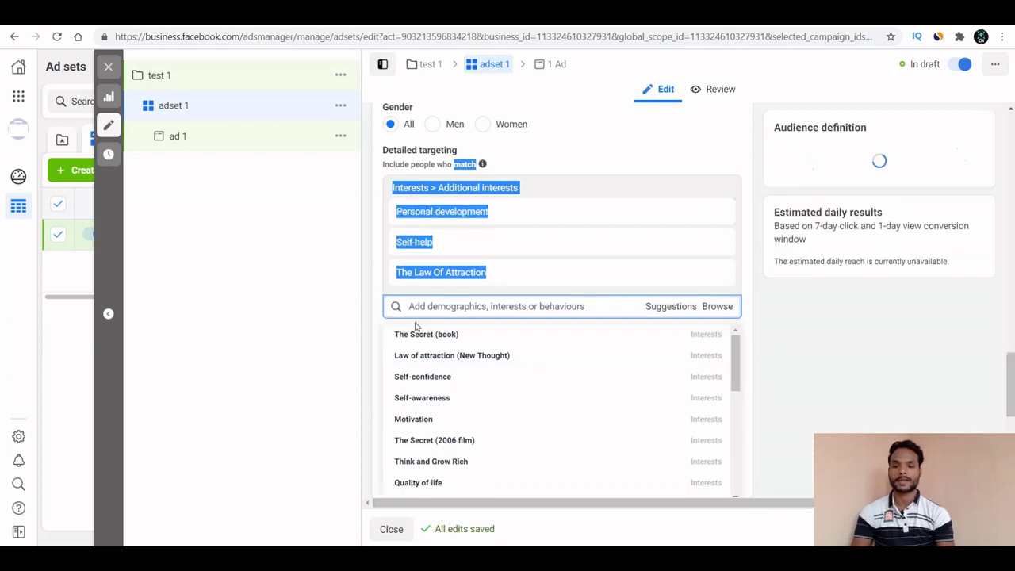
left_click(418, 335)
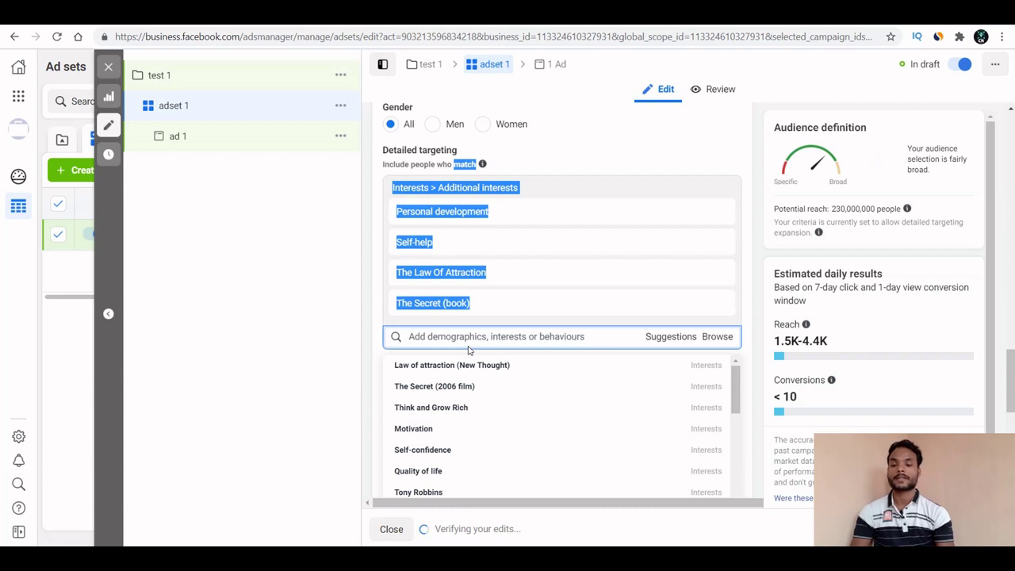
left_click(424, 387)
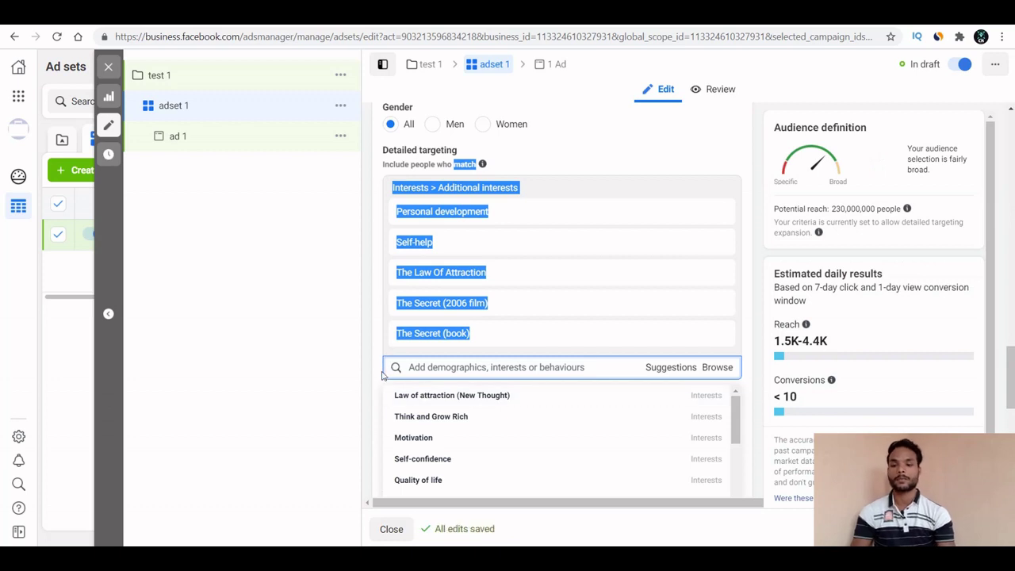
left_click(431, 423)
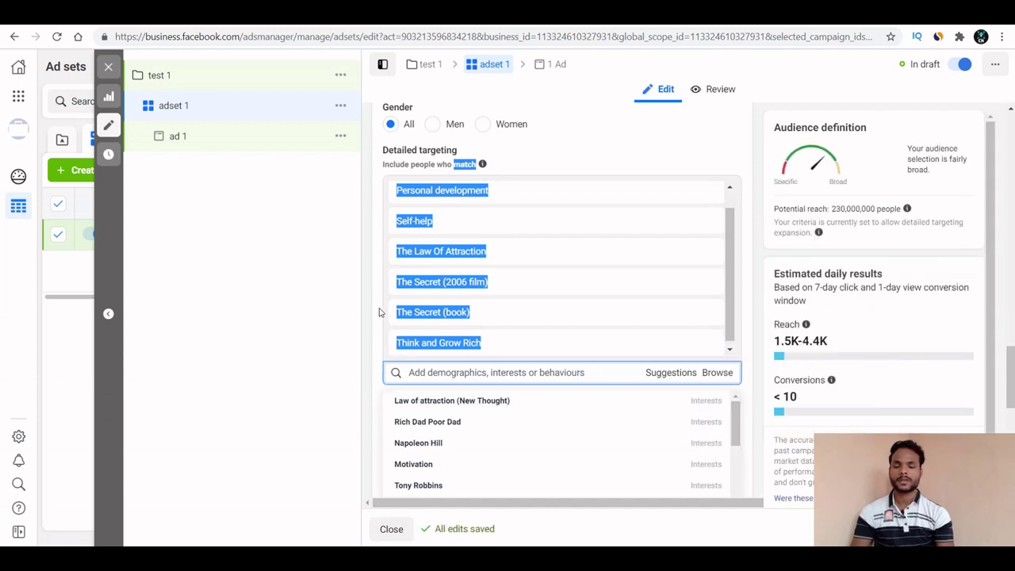
left_click(722, 152)
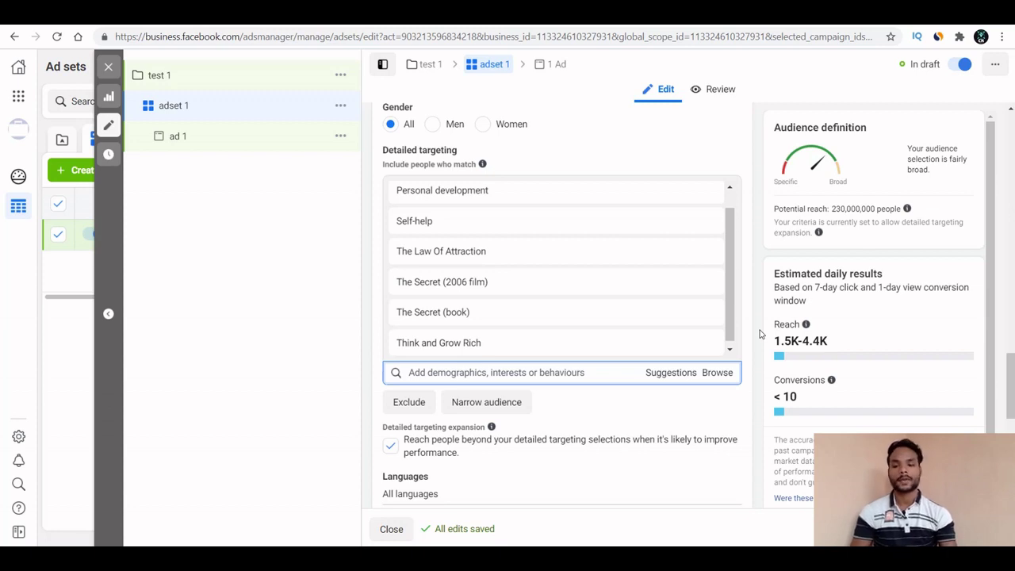
- Review the interests included in detailed targeting and the details of individual entries
scroll(760, 334, "down", 3)
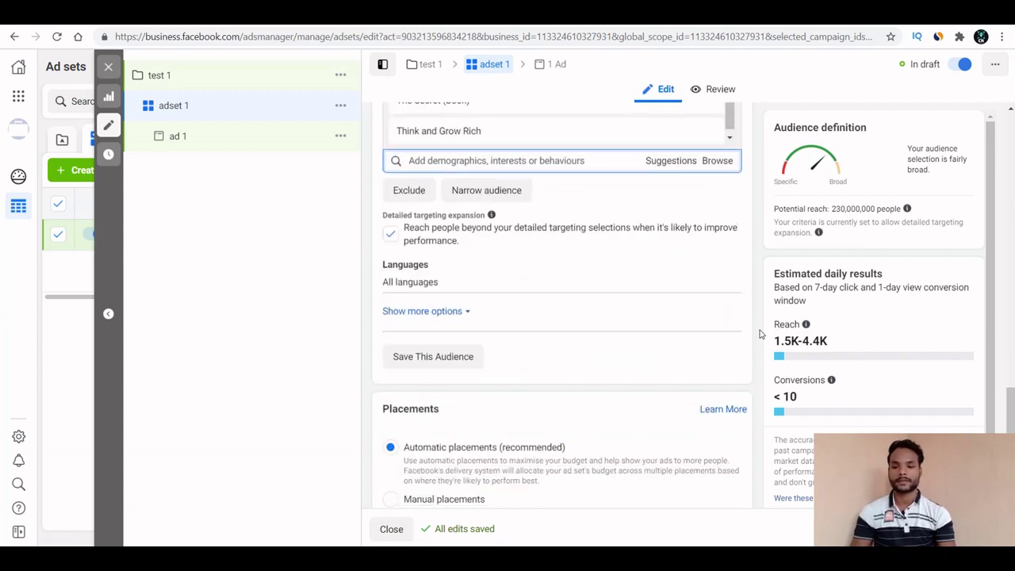
scroll(760, 334, "up", 3)
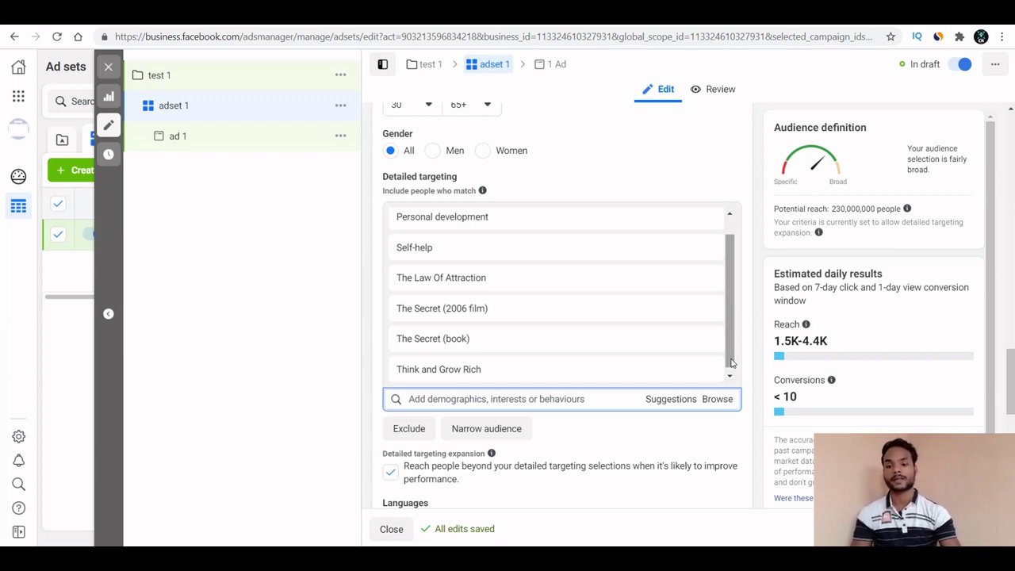
left_click_drag(730, 338, 727, 306)
mouse_move(426, 299)
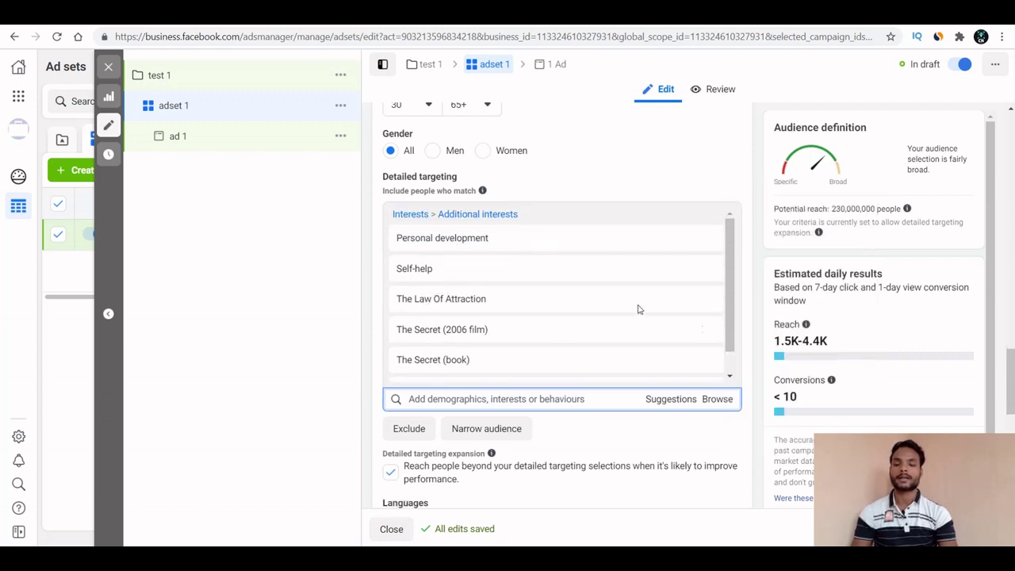
mouse_move(463, 363)
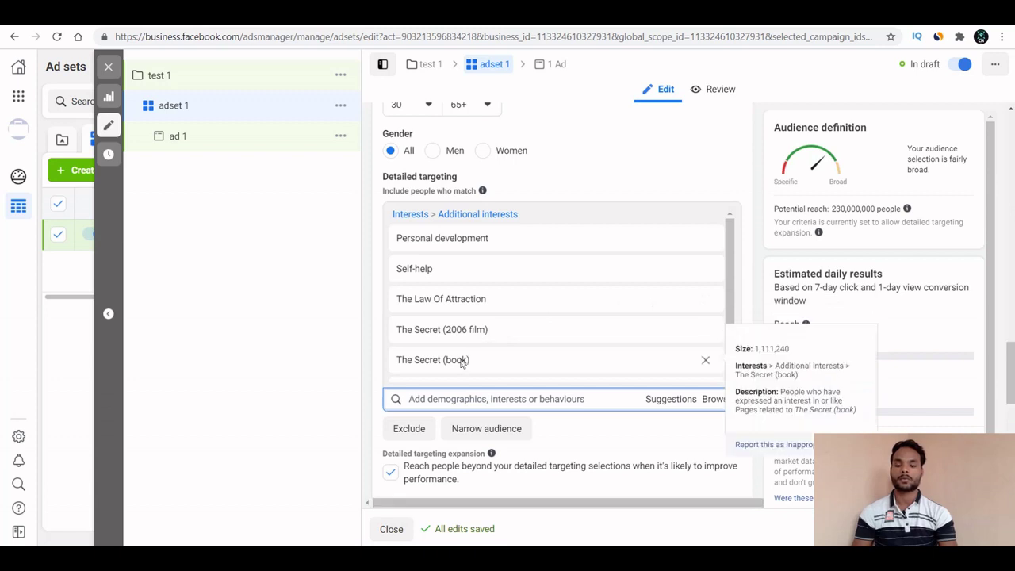
mouse_move(693, 268)
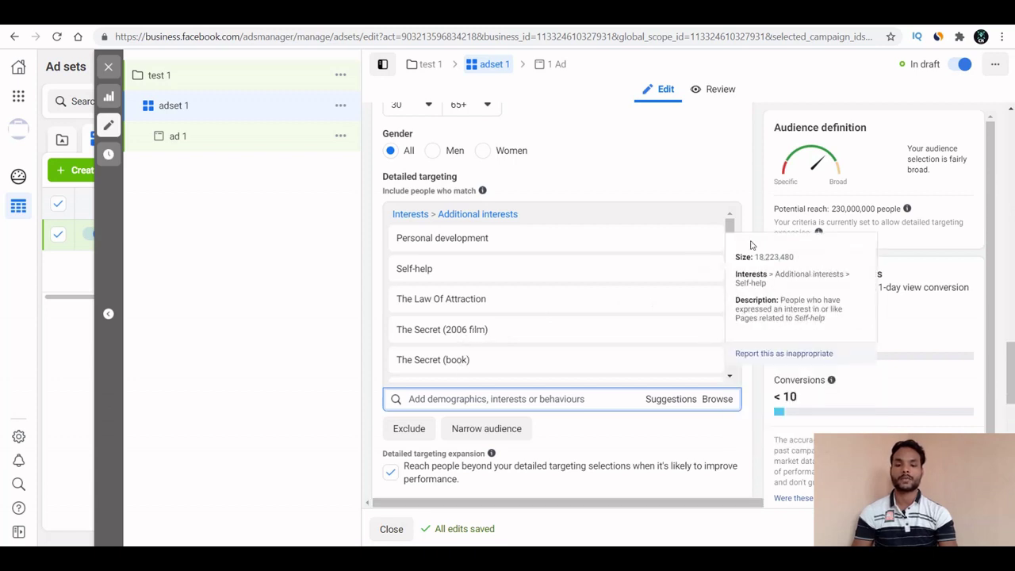
scroll(726, 238, "down", 1)
mouse_move(507, 352)
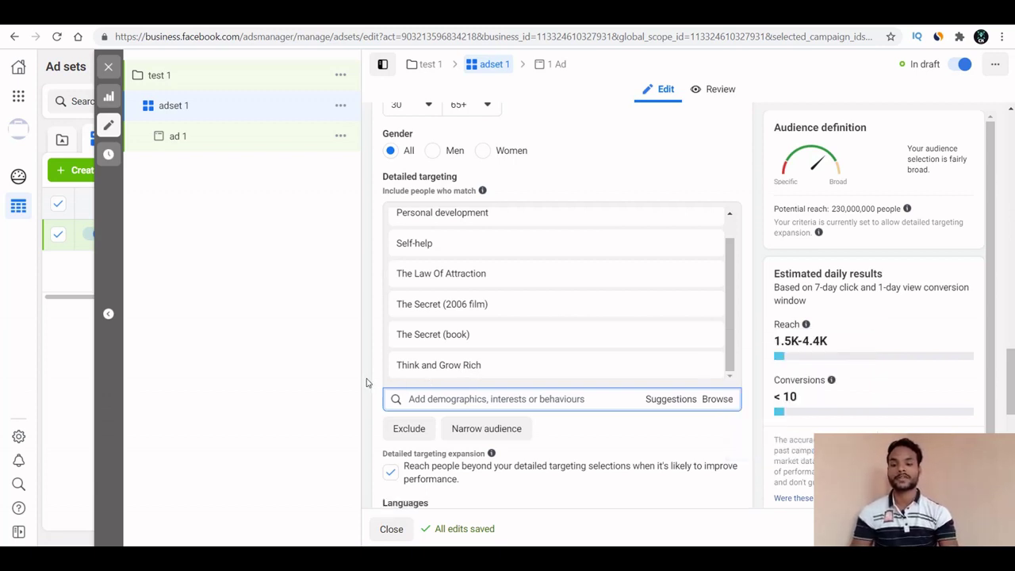
- Add a narrowing condition that the detailed targeting audience must also match and open its search for entry
scroll(367, 382, "down", 2)
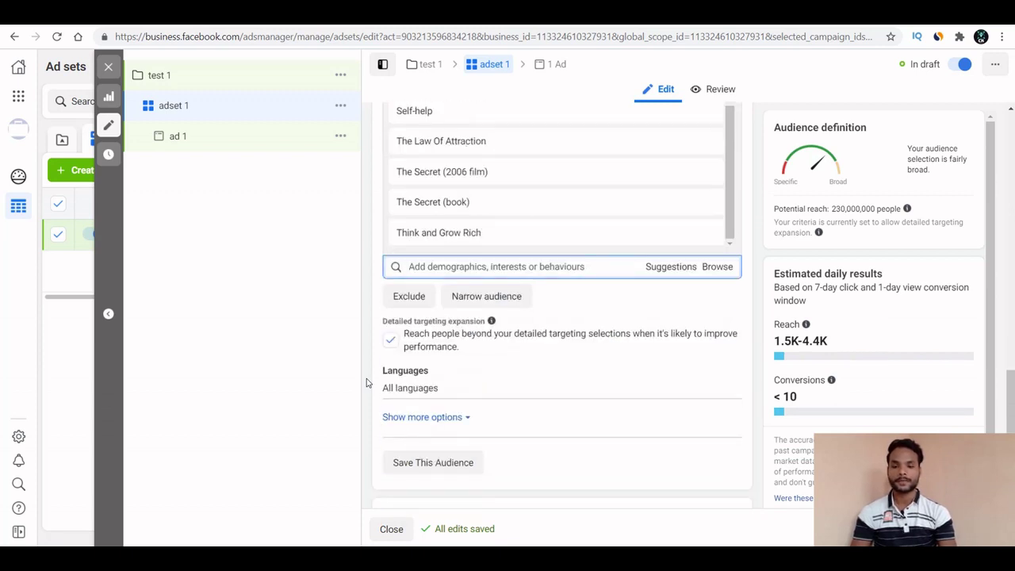
left_click(475, 299)
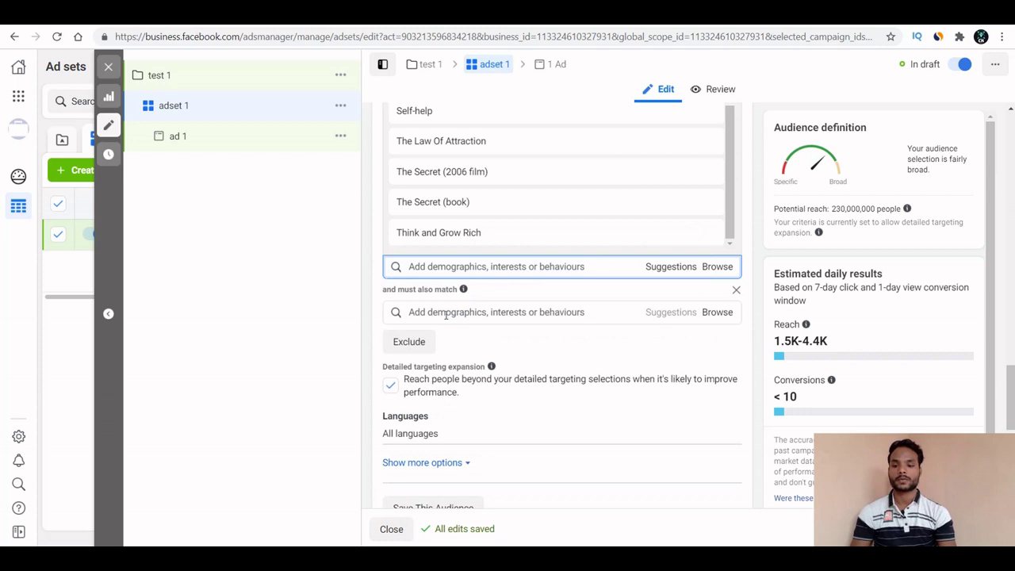
left_click(446, 312)
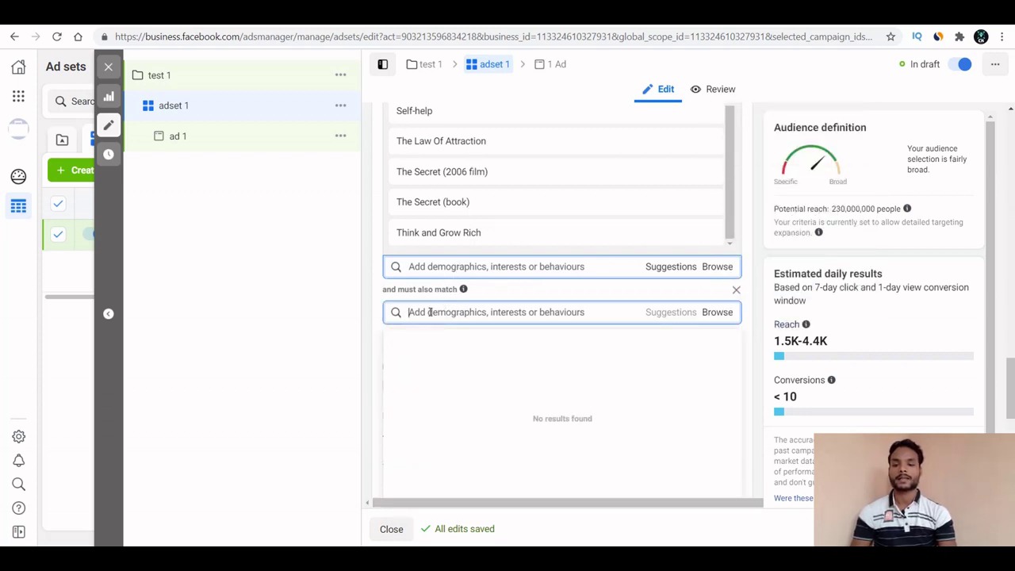
type("a")
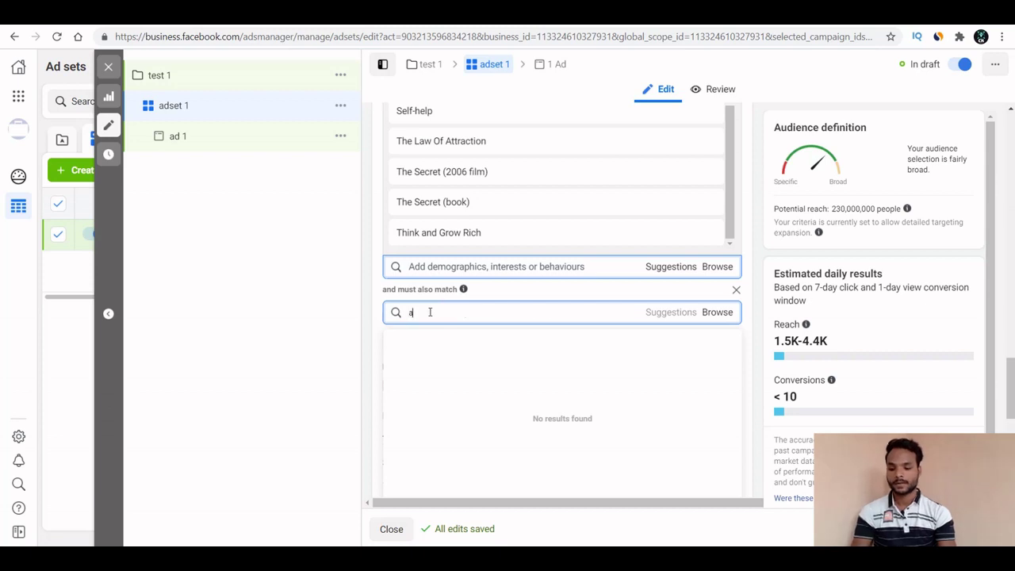
type("ngel")
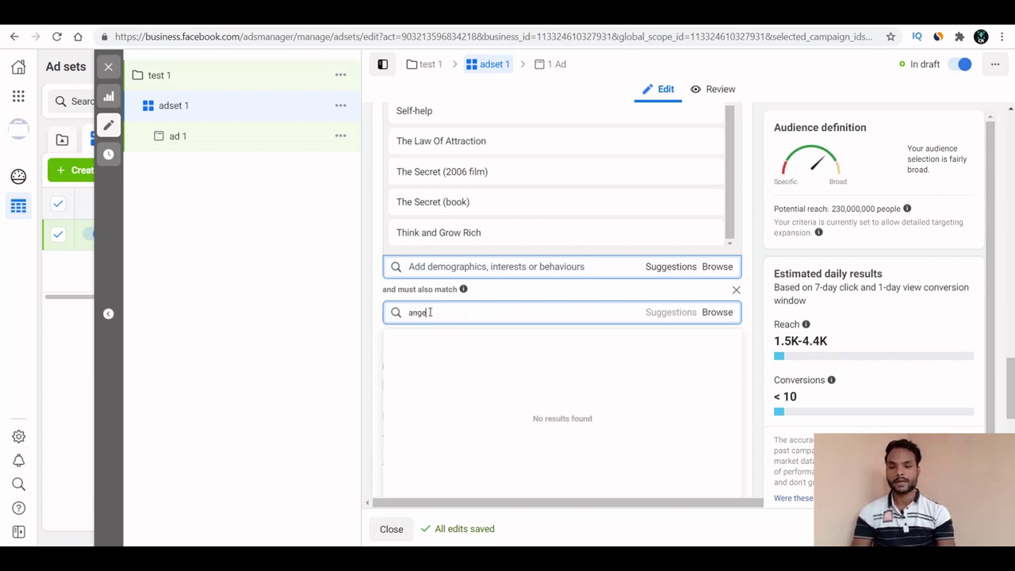
key("BackSpace")
type("aged")
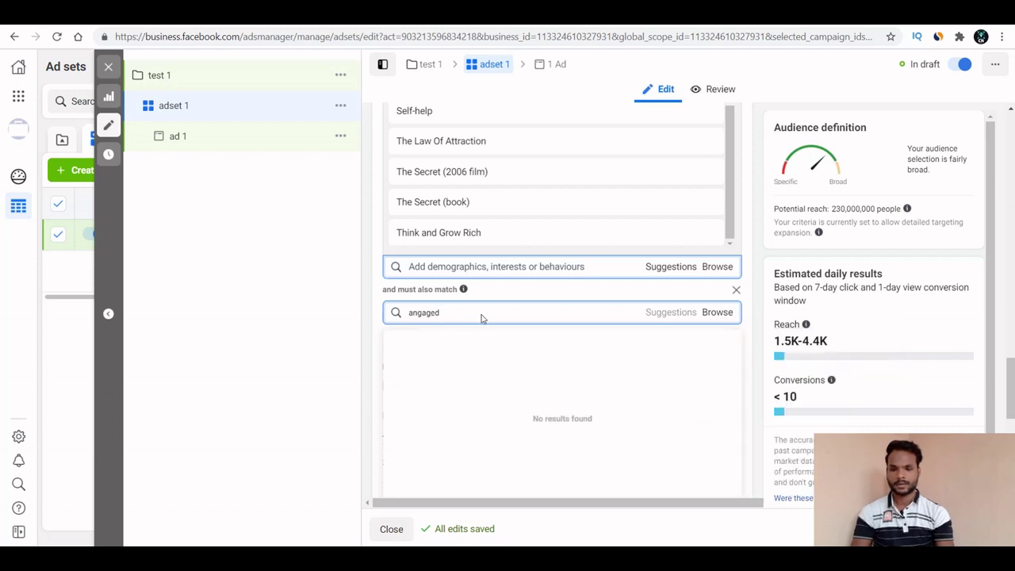
key("BackSpace")
key("BackSpace")
key("BackSpace")
key("BackSpace")
key("BackSpace")
key("BackSpace")
key("BackSpace")
type("s")
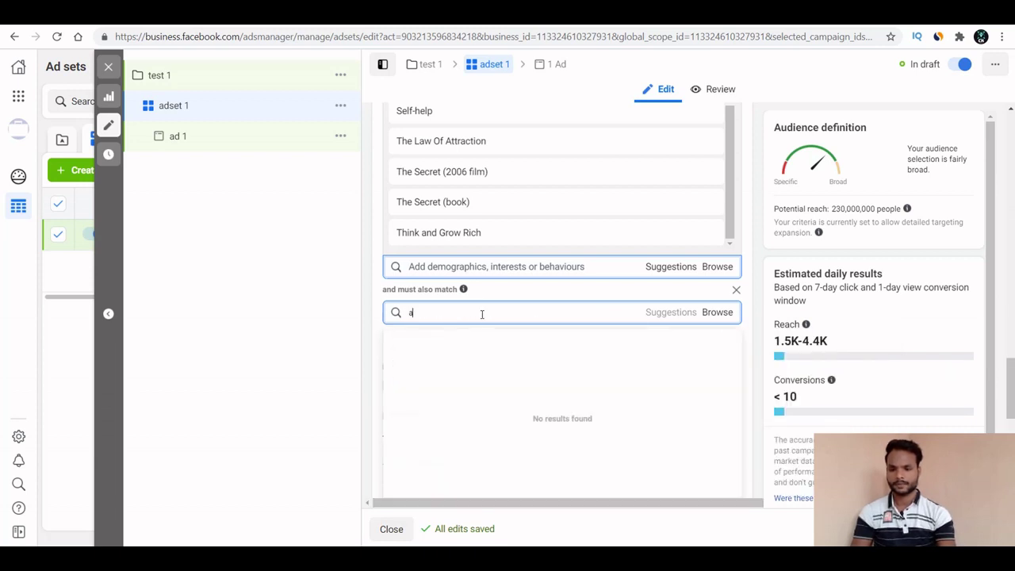
key("BackSpace")
- Search the narrowing condition for "shopper" and add the purchase behaviour "Engaged shoppers"
type("shopper")
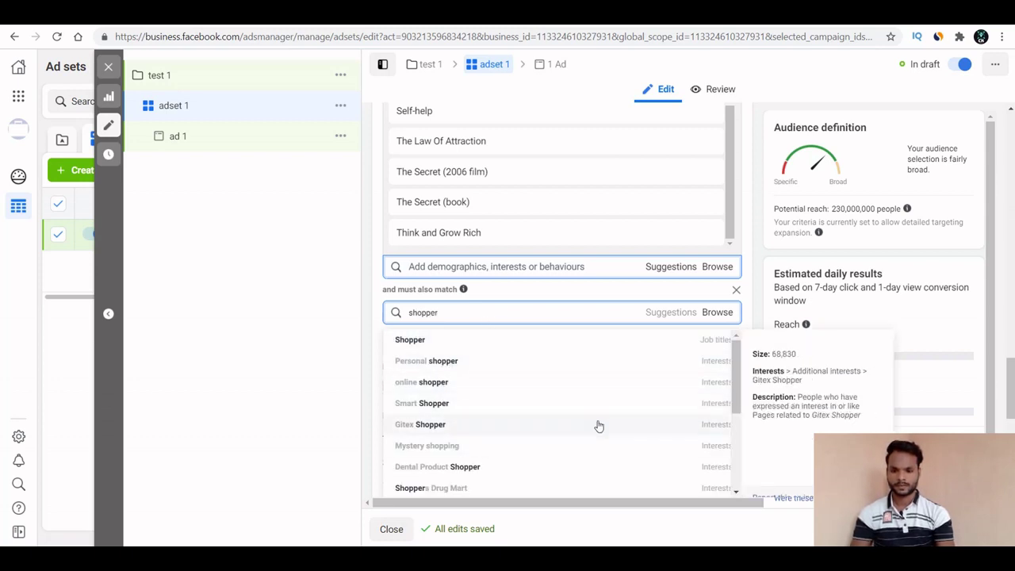
scroll(733, 363, "down", 2)
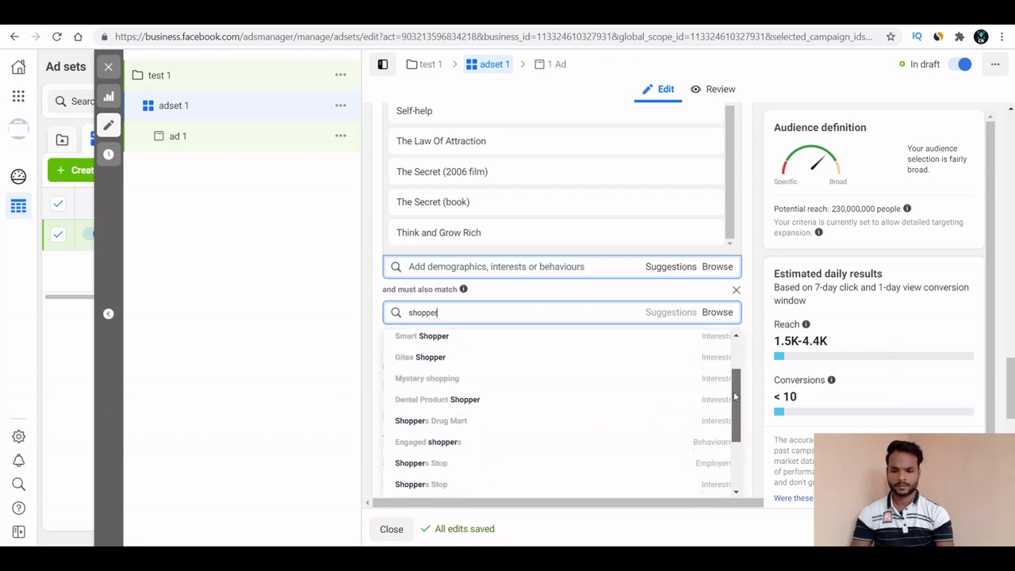
left_click(451, 442)
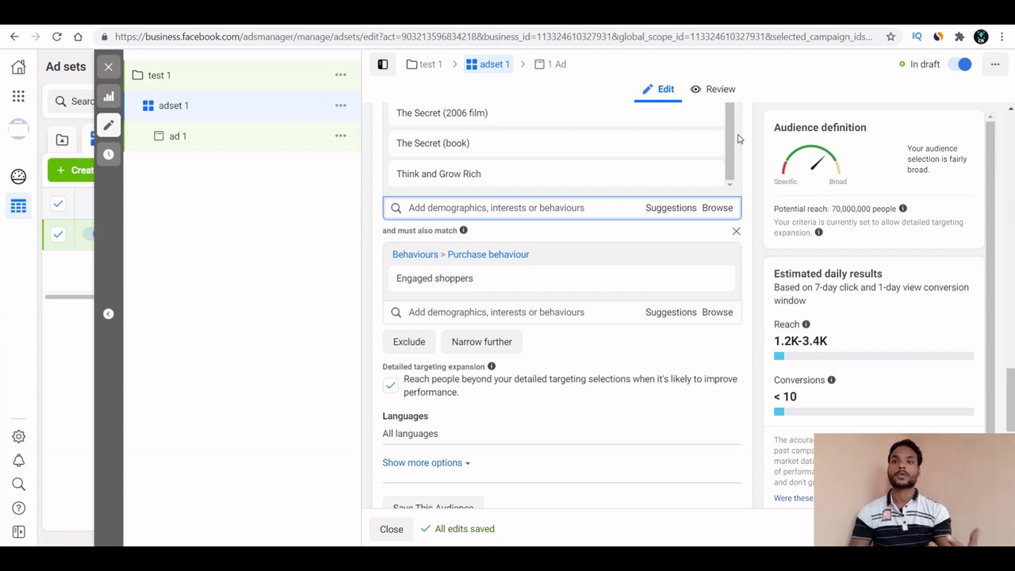
mouse_move(454, 285)
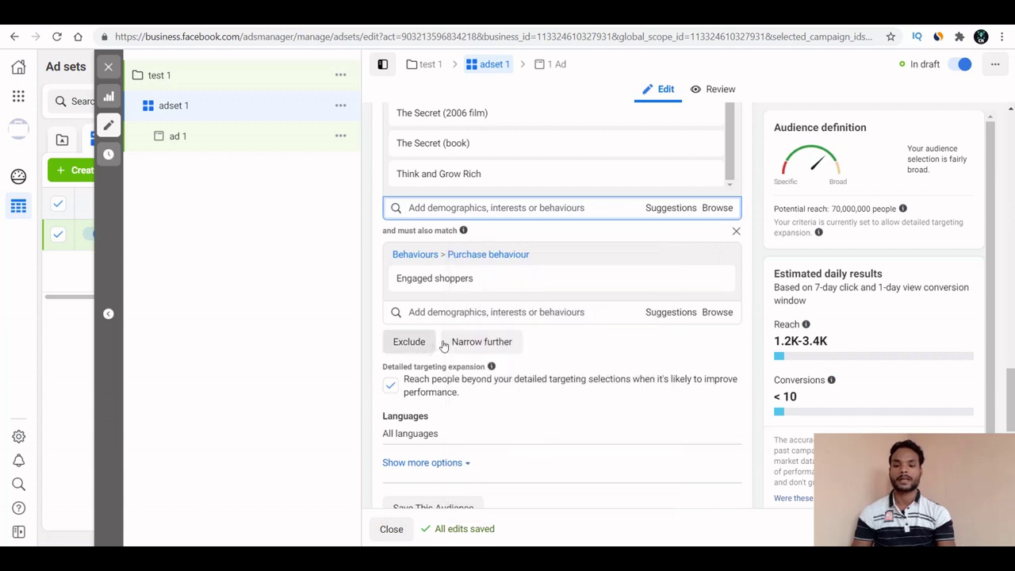
mouse_move(437, 272)
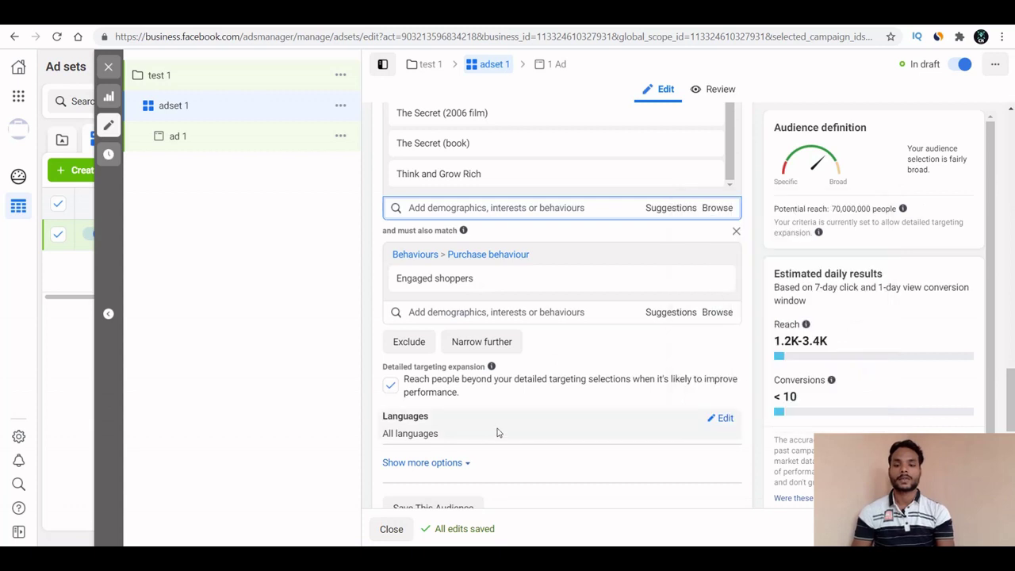
- Set the audience's language to English (All)
left_click(725, 419)
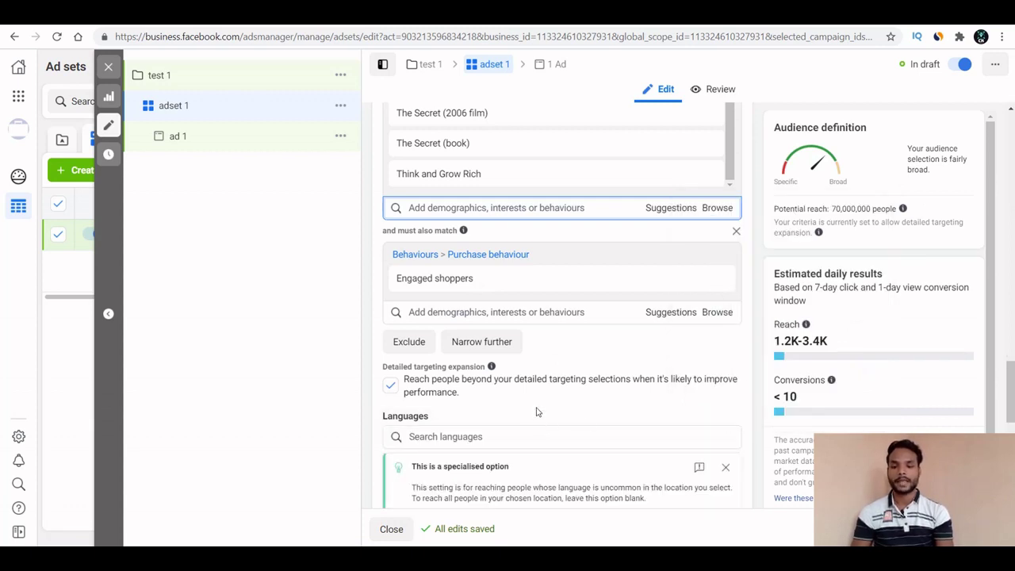
scroll(536, 411, "down", 2)
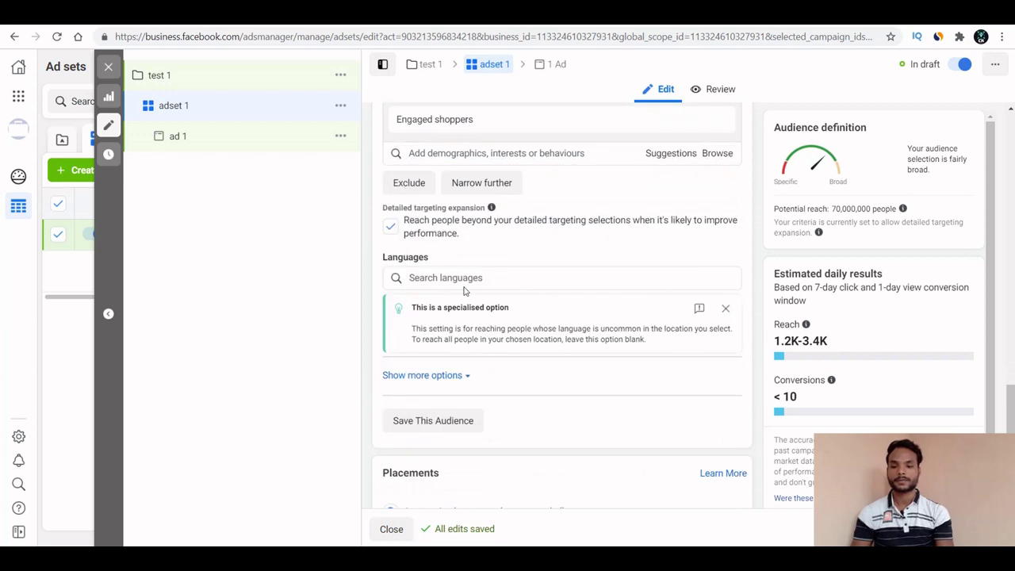
left_click(456, 276)
type("en")
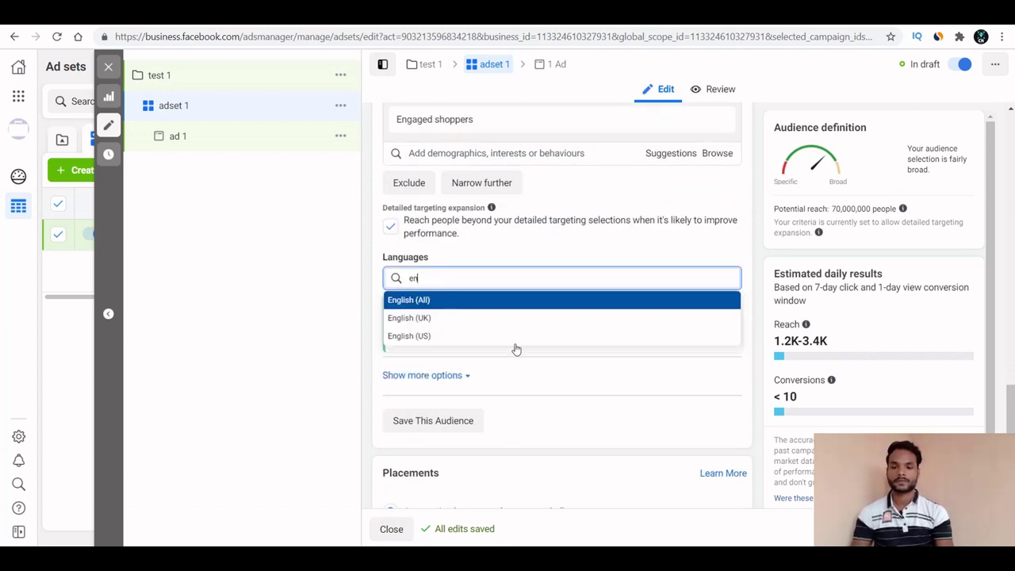
key("Return")
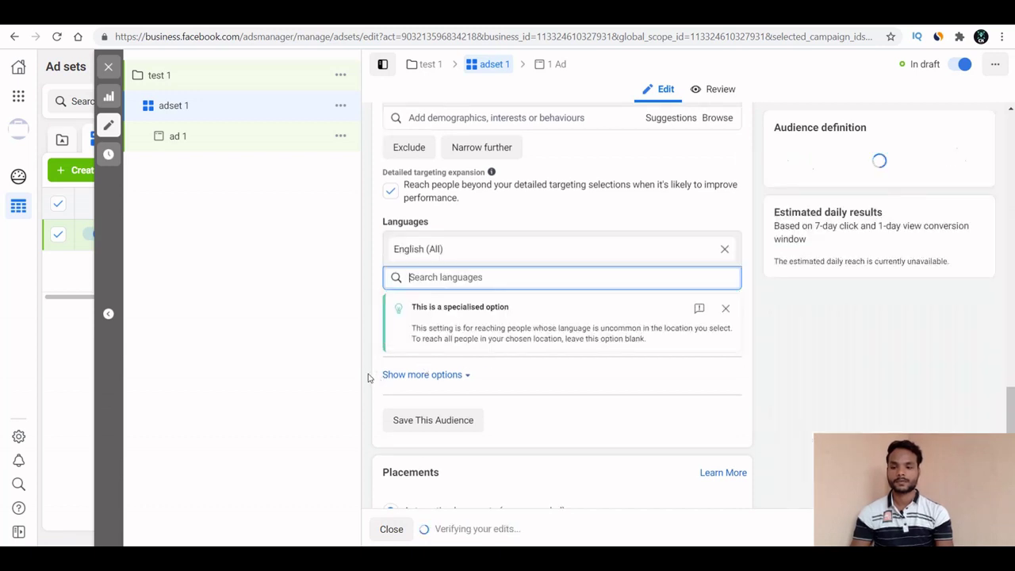
- Switch the ad set to manual placements and exclude the Instagram, Audience Network and Messenger platforms
scroll(368, 378, "down", 2)
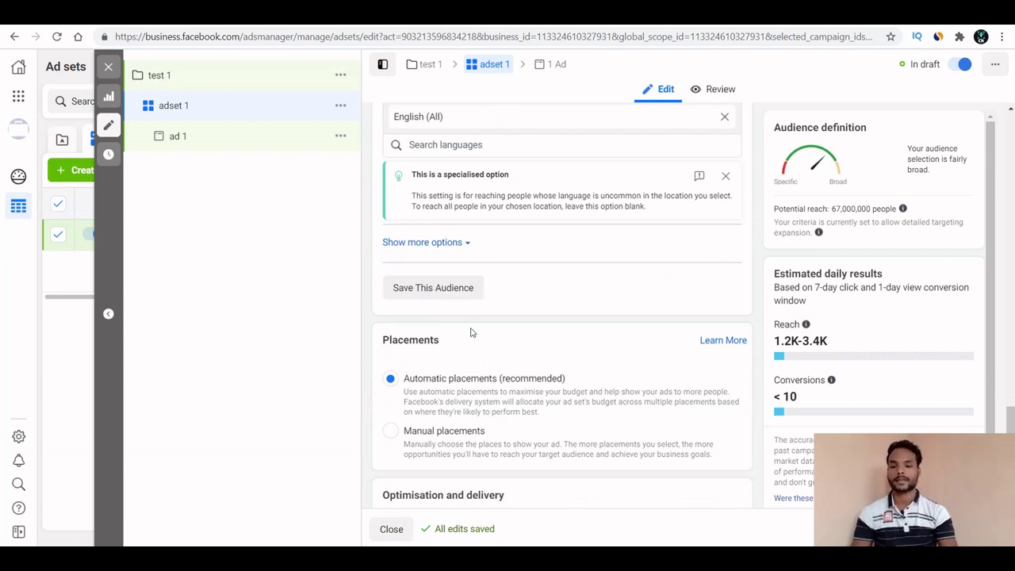
scroll(468, 322, "down", 3)
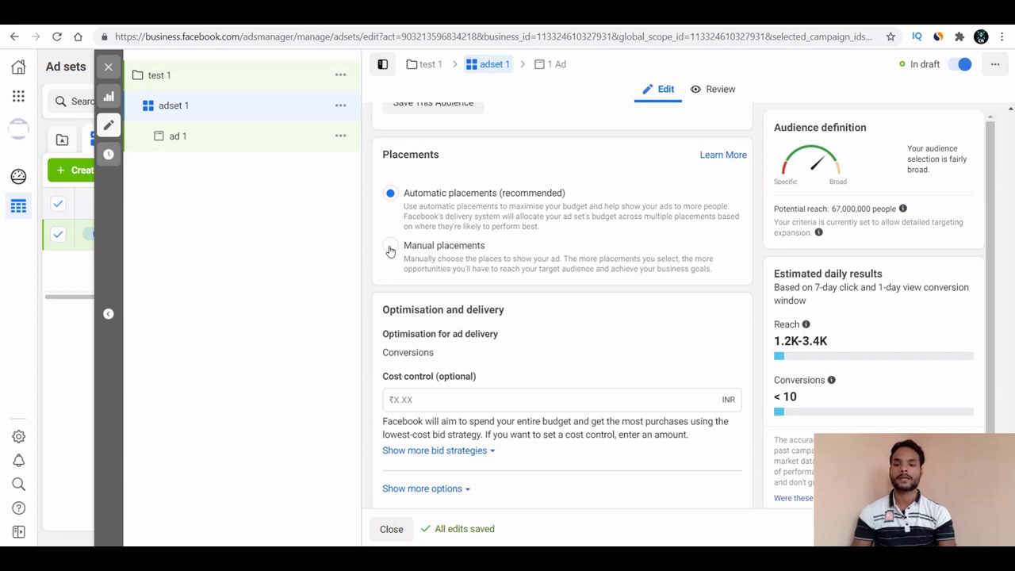
left_click(391, 249)
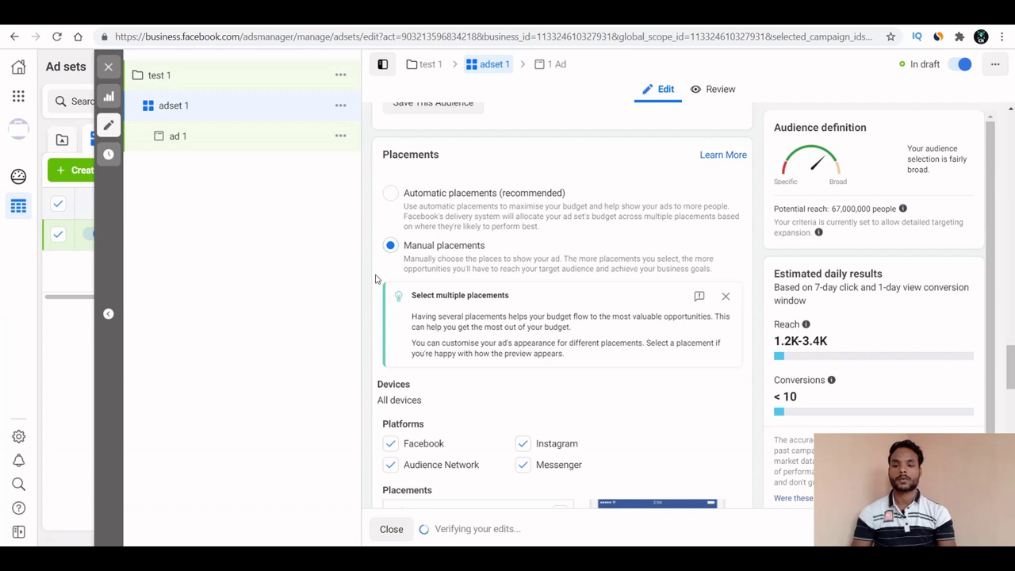
scroll(376, 278, "down", 1)
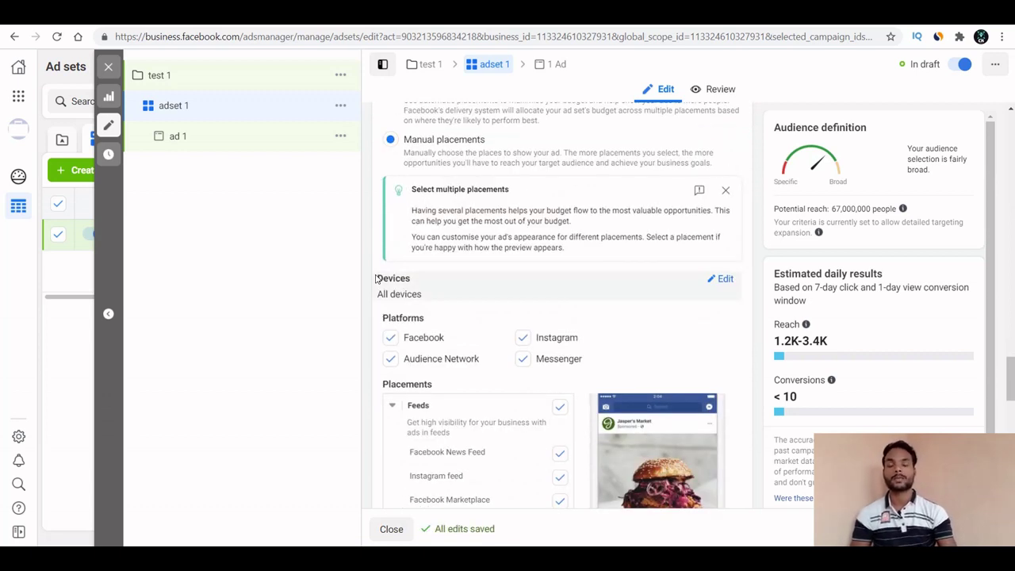
left_click(390, 360)
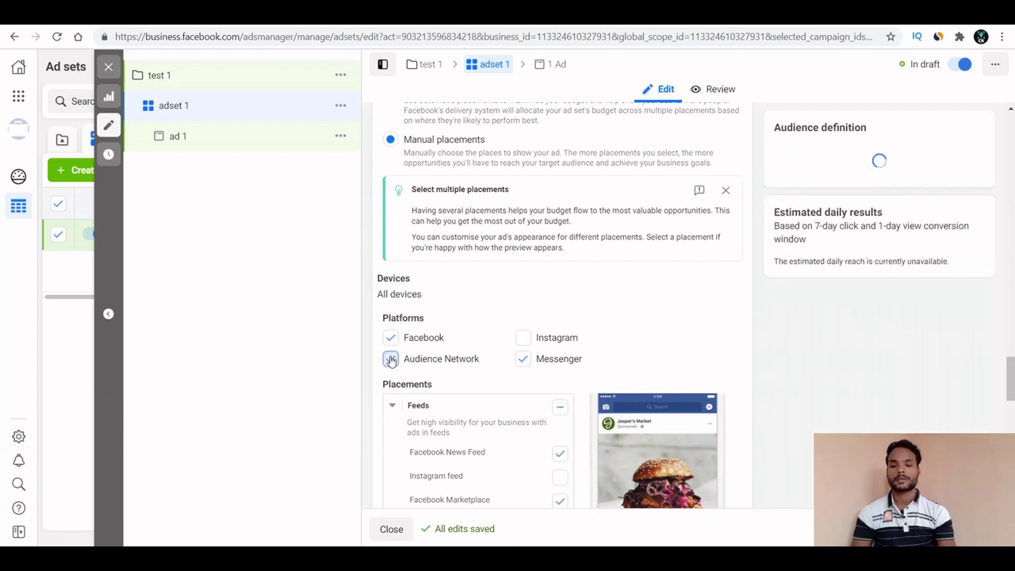
left_click(524, 361)
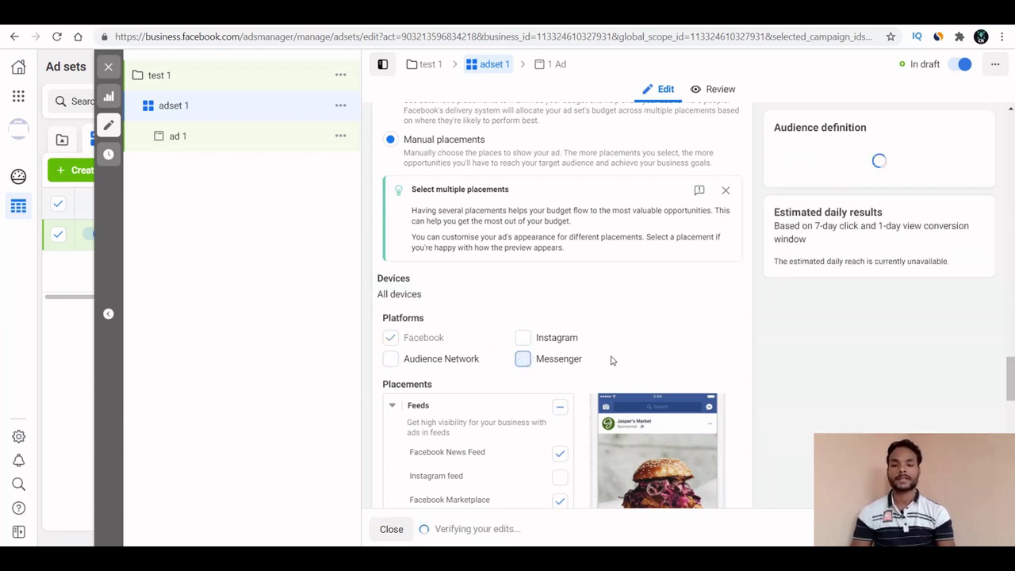
- Deselect the Facebook Marketplace, video feeds, right column, Stories, in-stream and in-article placements, keeping only Facebook News Feed
scroll(610, 360, "down", 3)
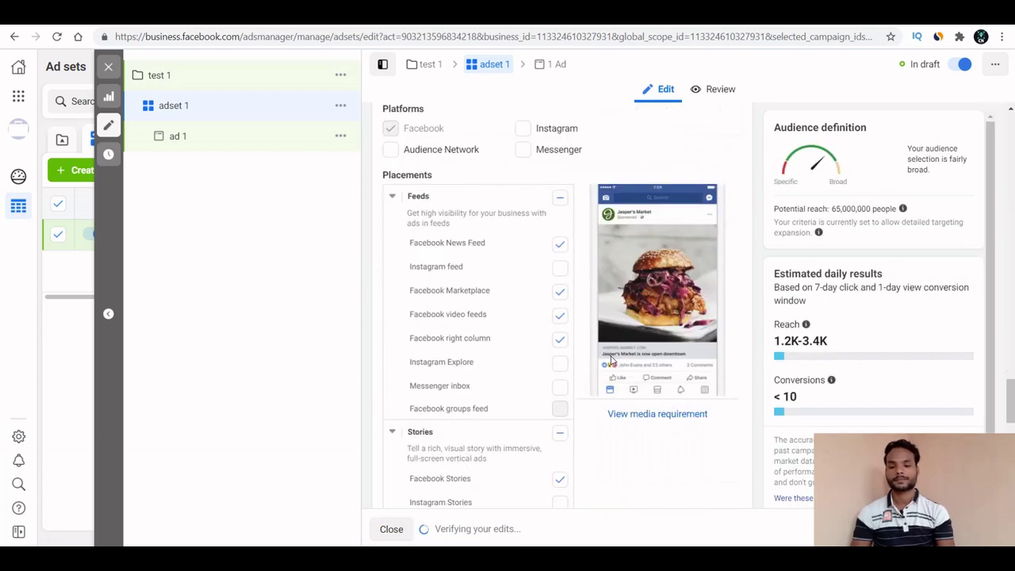
scroll(610, 361, "down", 1)
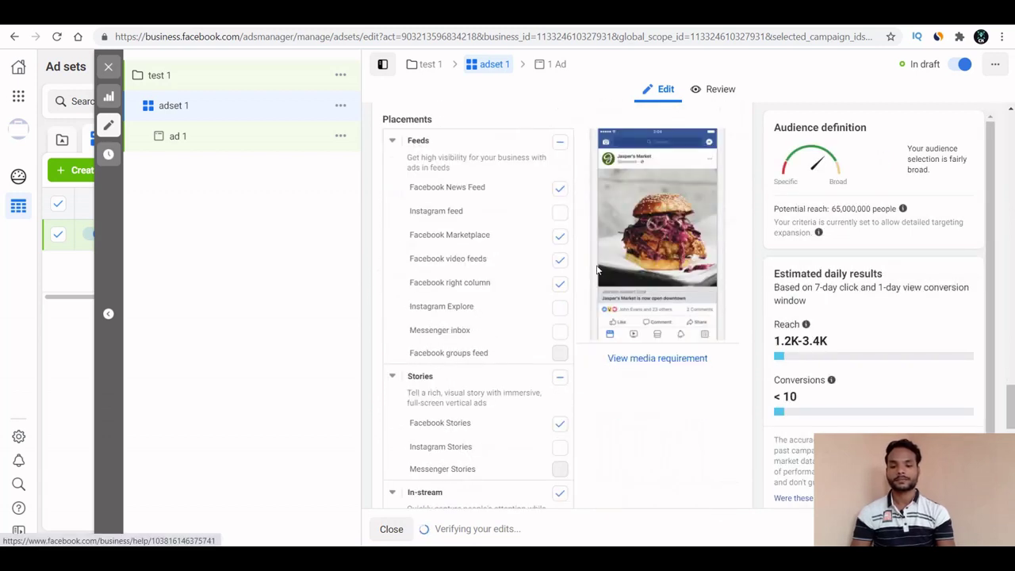
left_click(560, 235)
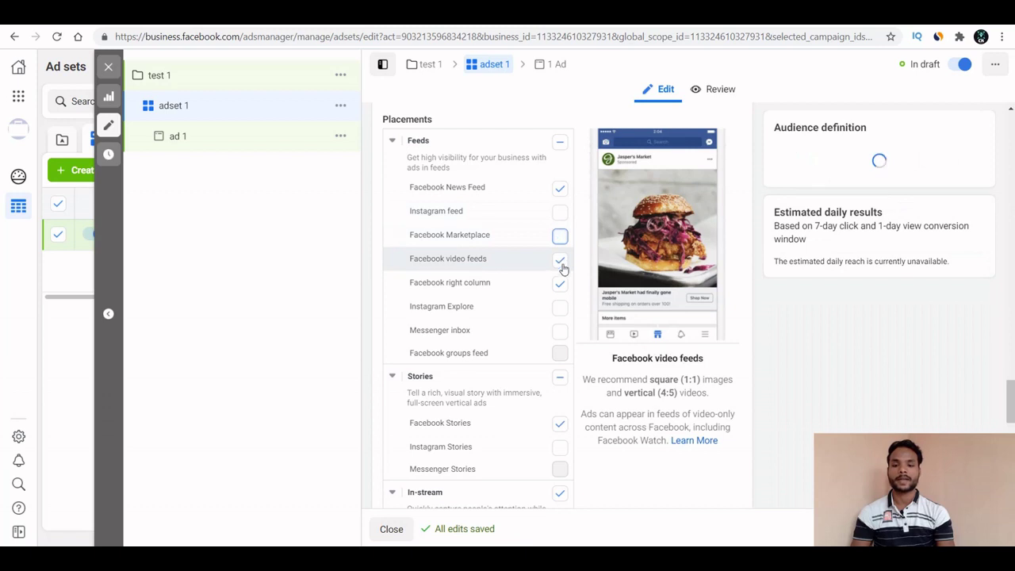
left_click(562, 264)
left_click(562, 286)
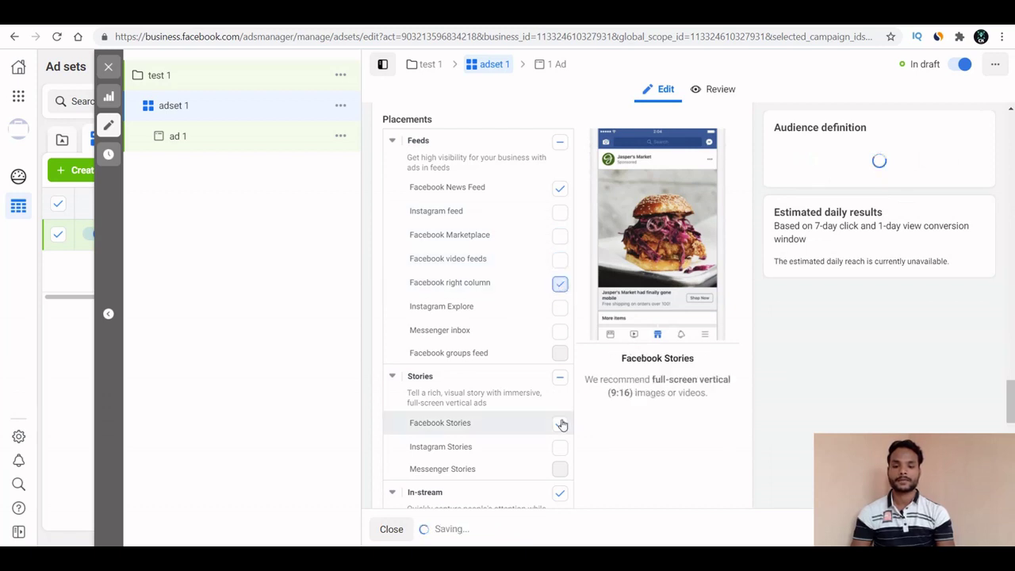
left_click(561, 425)
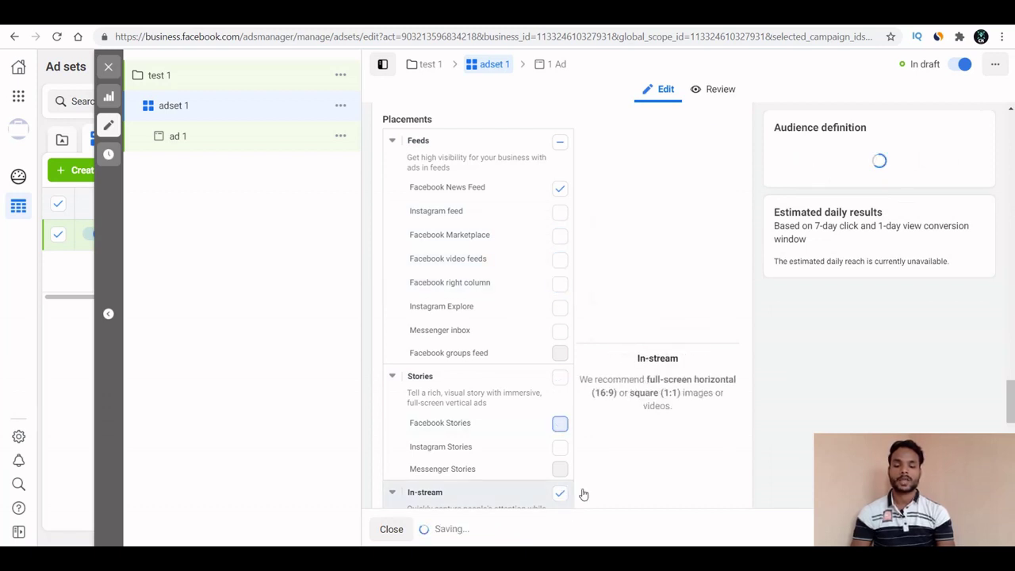
left_click(562, 493)
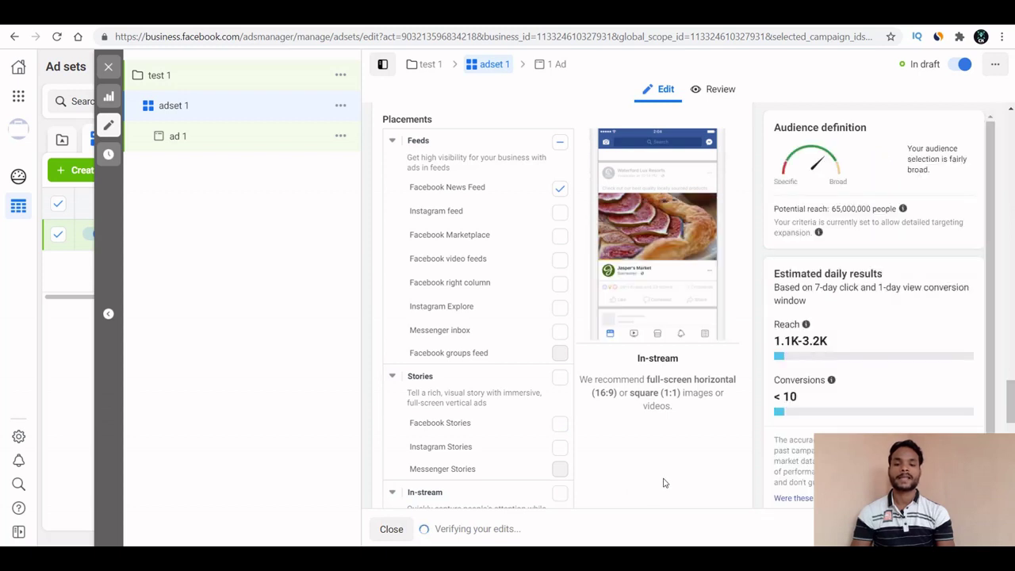
scroll(665, 482, "down", 4)
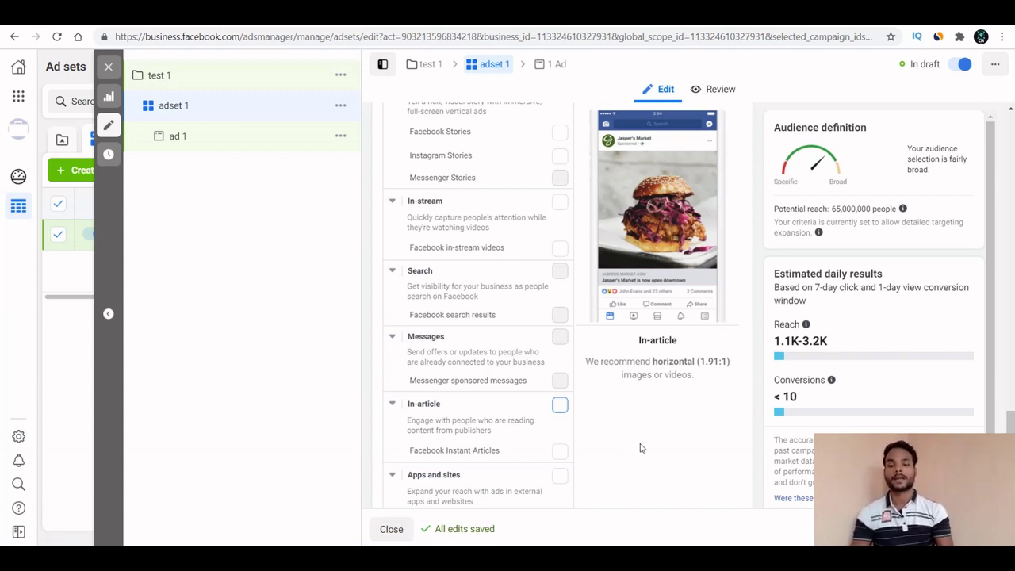
scroll(639, 448, "up", 1)
scroll(641, 448, "up", 4)
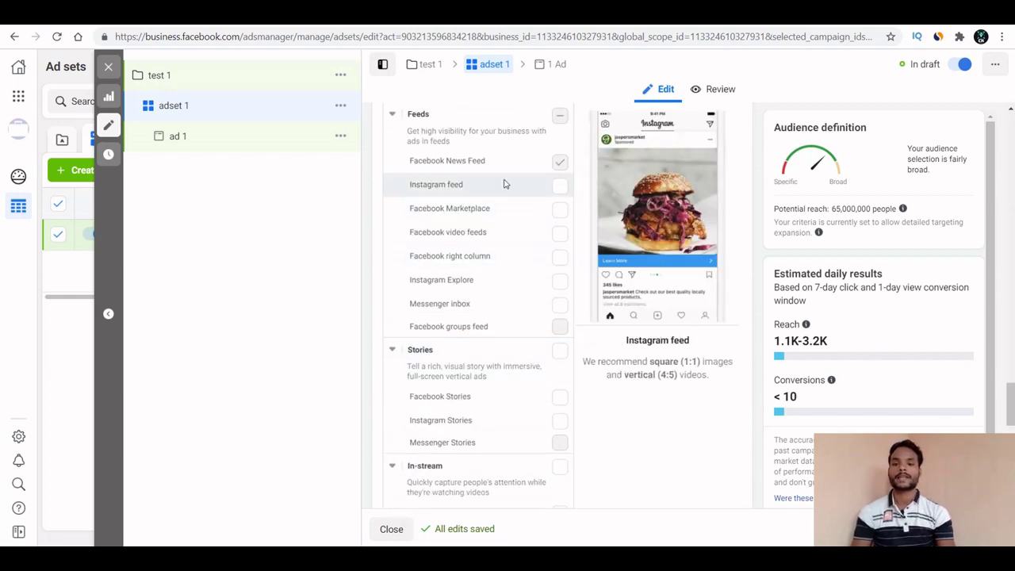
- Continue to the settings of ad 1 and set its Facebook Page to "Spiritual Healing"
scroll(504, 184, "down", 10)
scroll(503, 182, "down", 2)
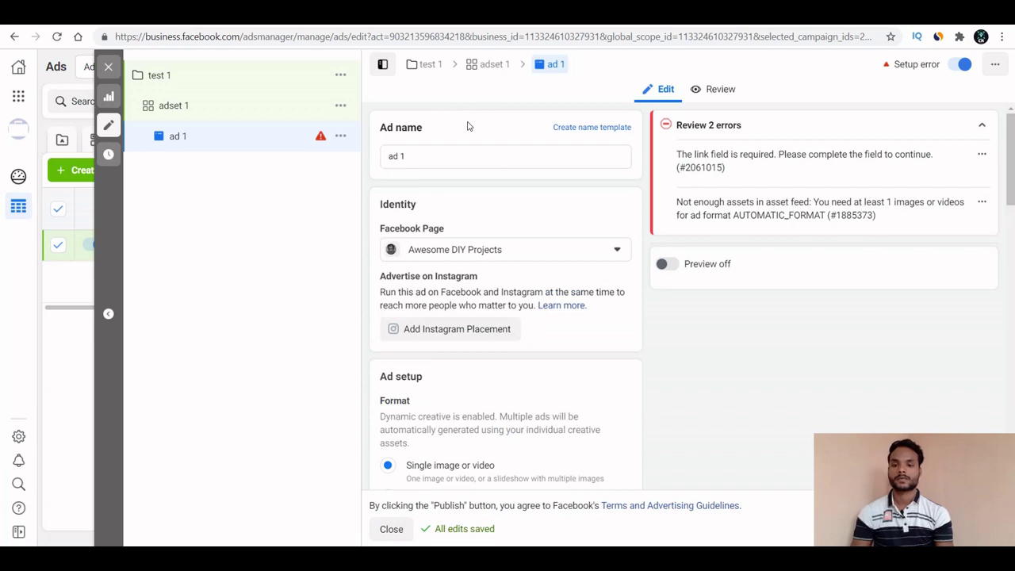
left_click(591, 252)
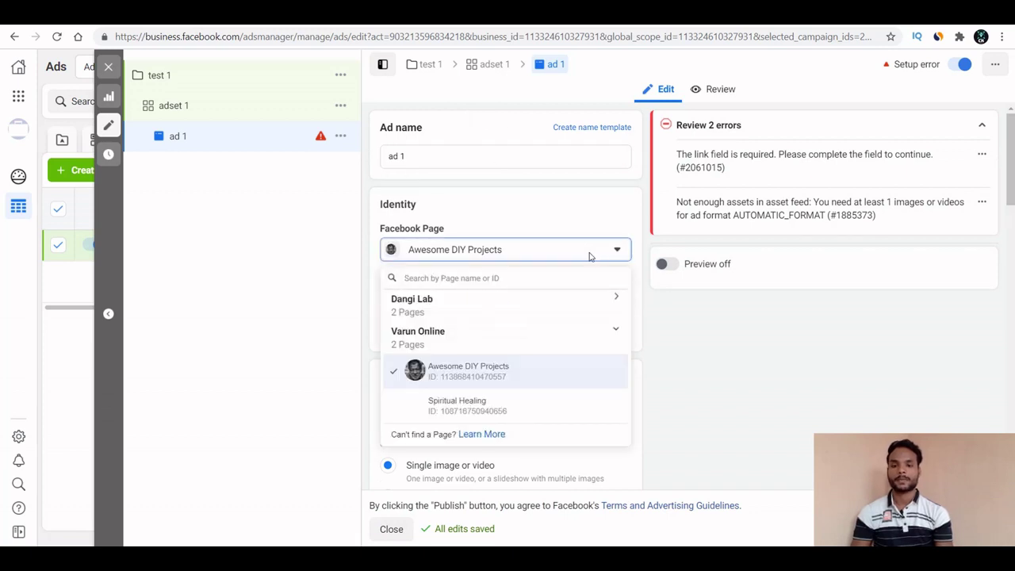
left_click(495, 414)
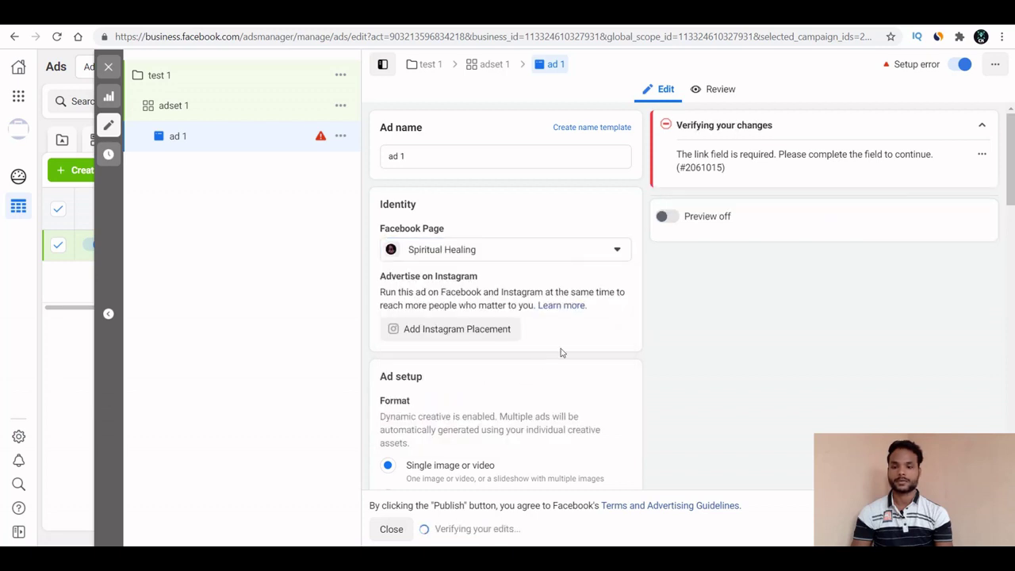
scroll(572, 344, "down", 3)
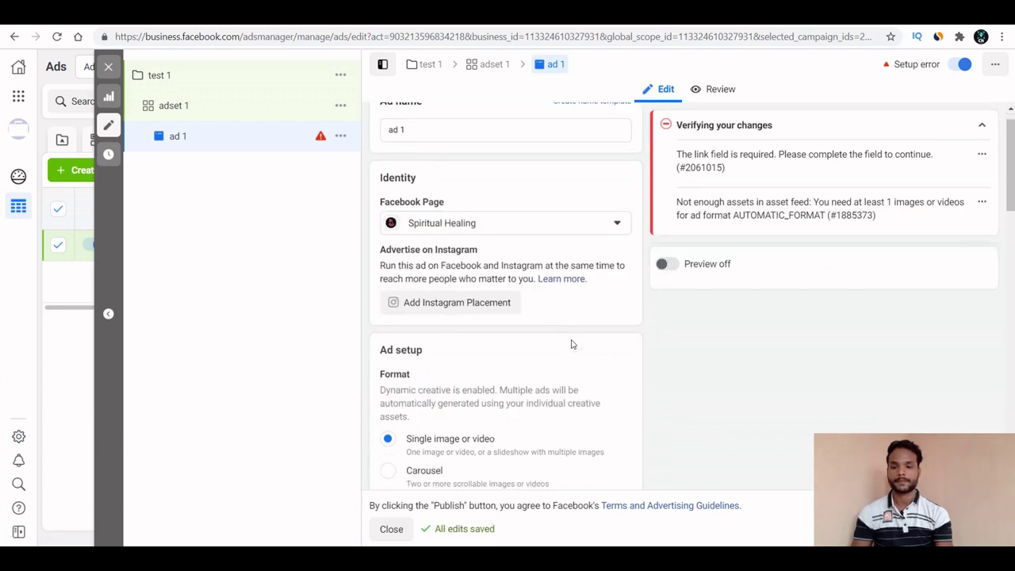
scroll(572, 345, "down", 1)
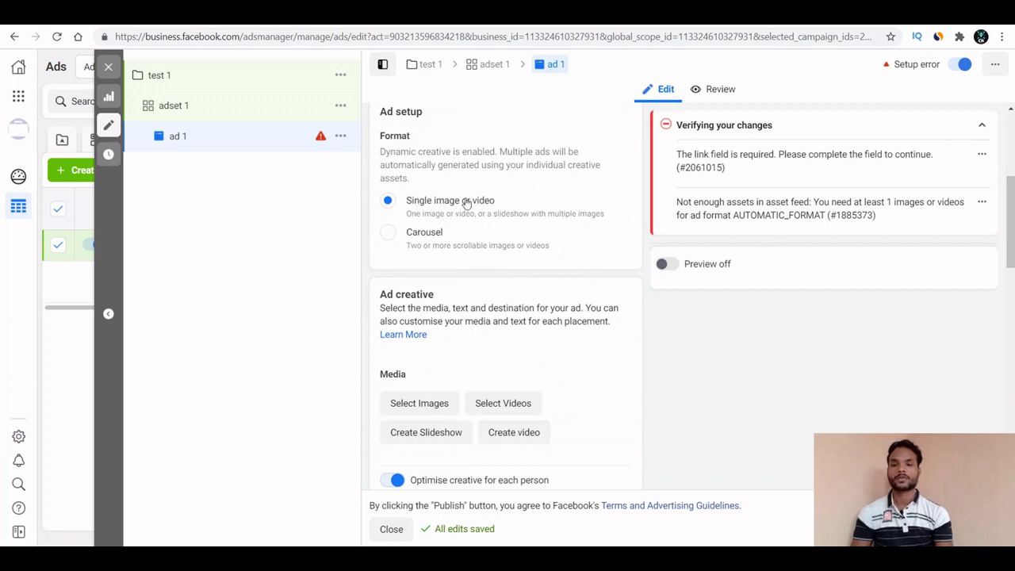
- Upload the images IMG_8370, IMG_8371, IMG_8372 and IMG_8373 from the Videos folder and add them to the ad's media
left_click(408, 406)
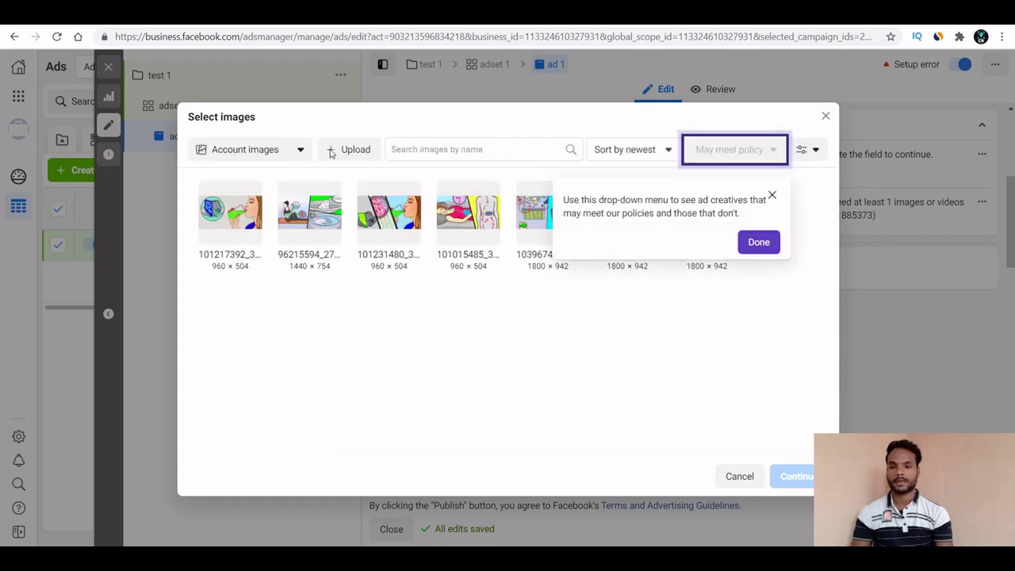
left_click(354, 157)
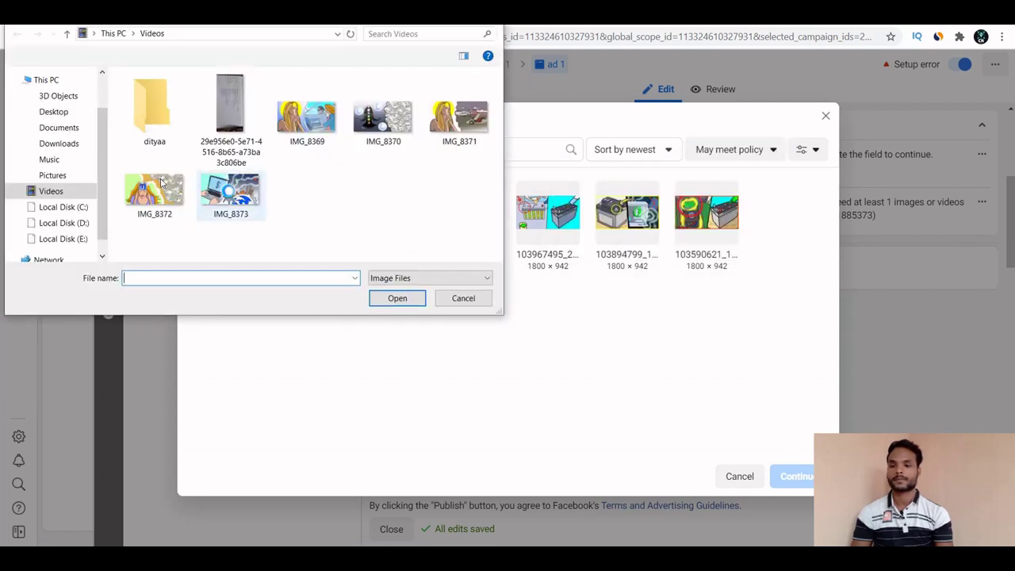
left_click(240, 191)
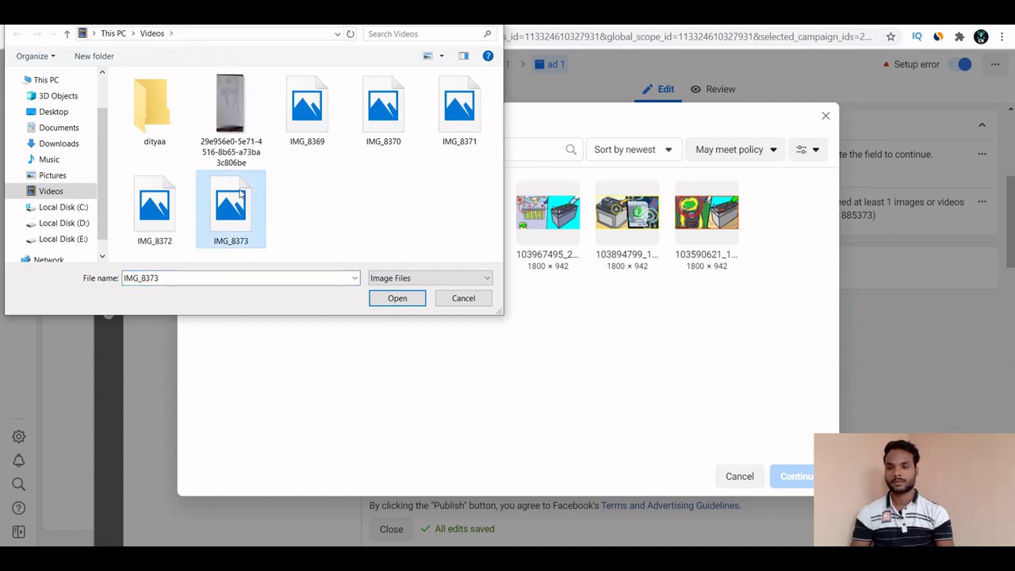
left_click(315, 131)
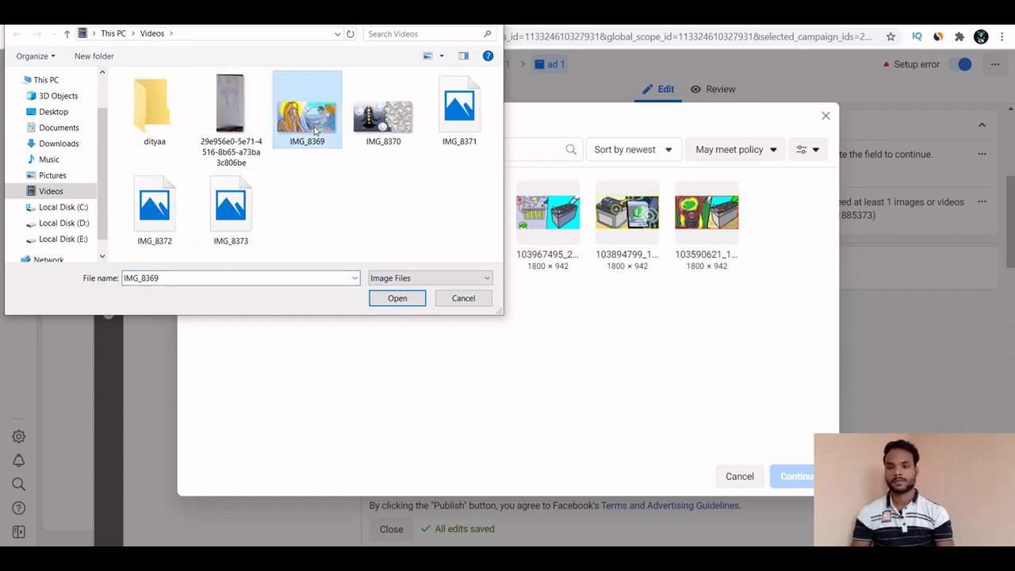
key("Down")
key("shift+Left")
key("shift+Left")
key("shift+Left")
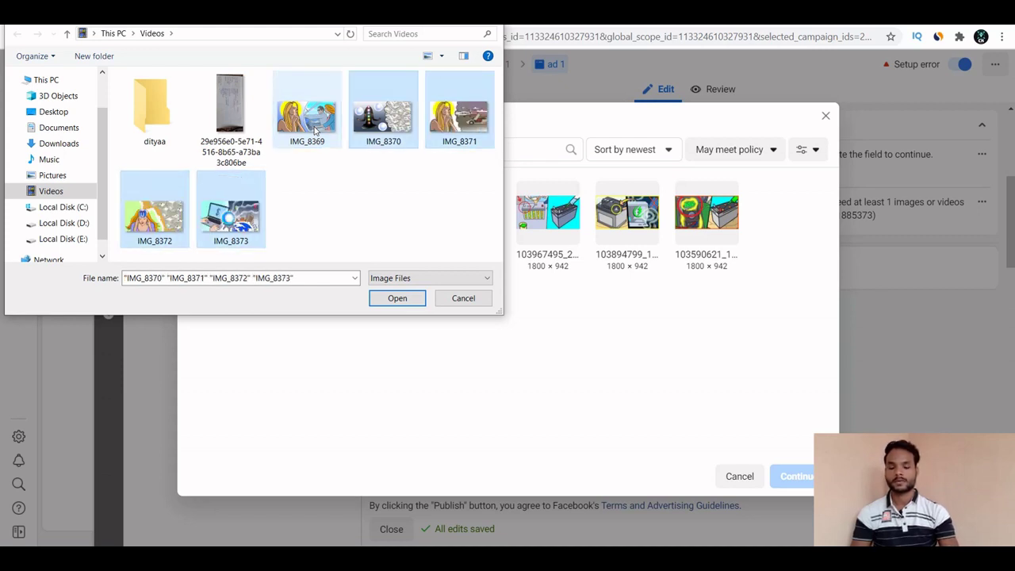
key("Return")
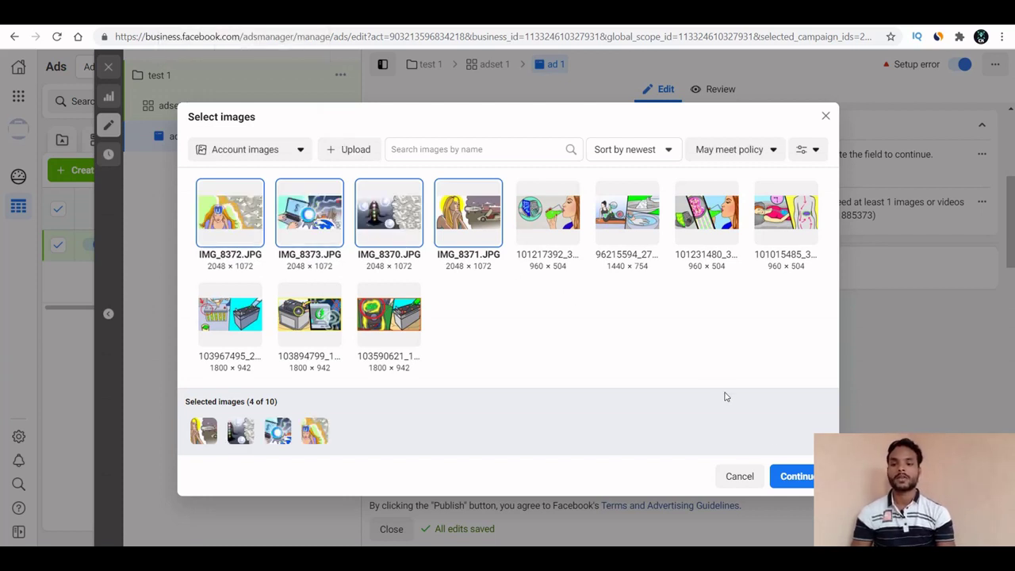
left_click(805, 480)
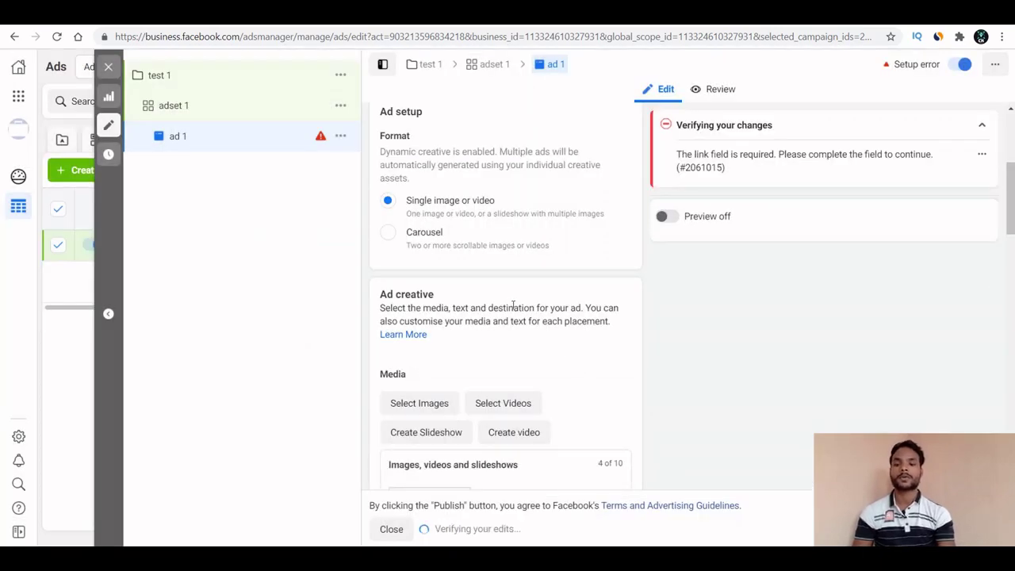
- Copy the quiz text starting "You have the ability to manifest whatever" from the "Fat desimetor" Google Doc into the ad's primary text
scroll(511, 306, "down", 1)
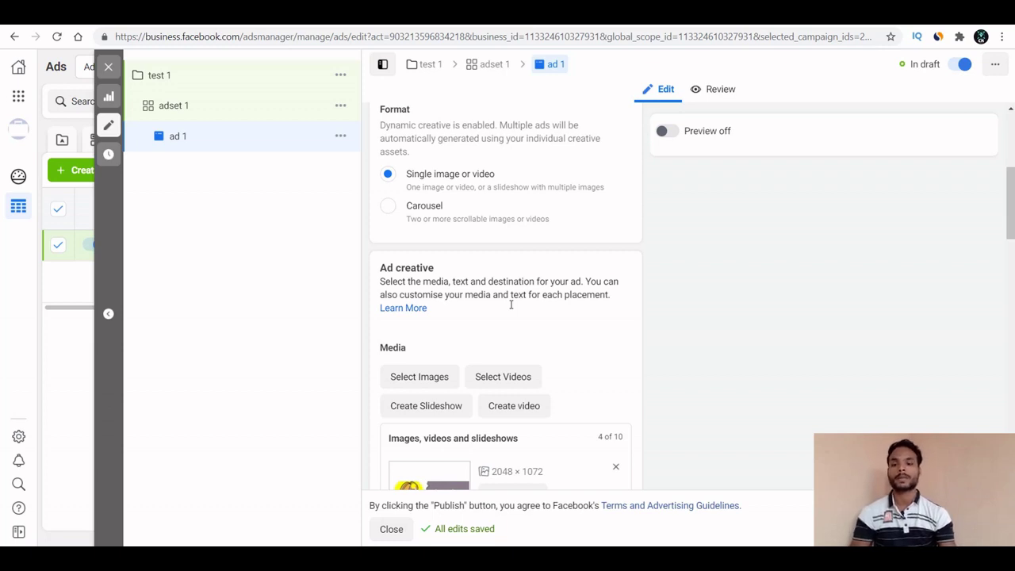
scroll(510, 304, "down", 3)
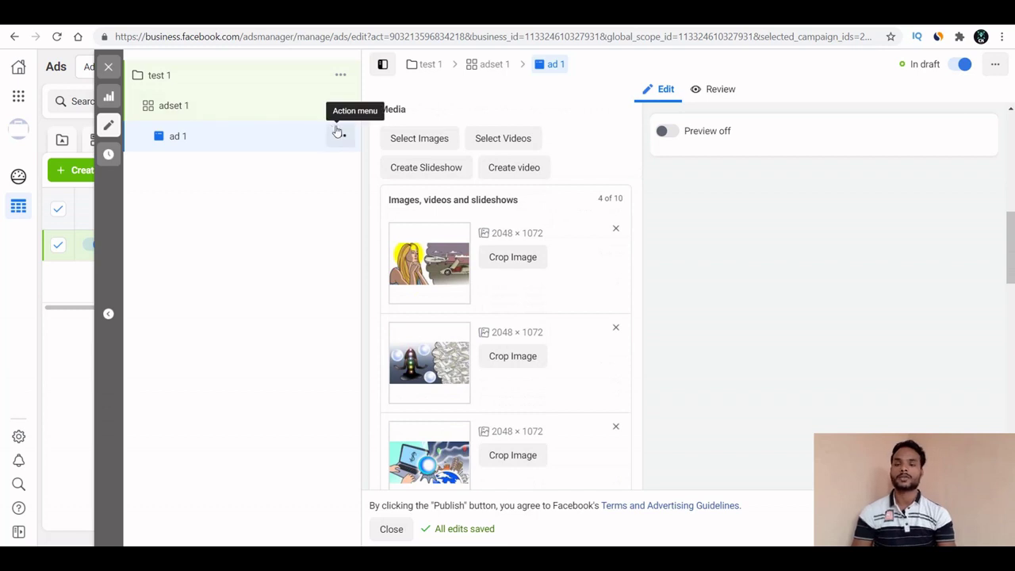
scroll(337, 132, "down", 3)
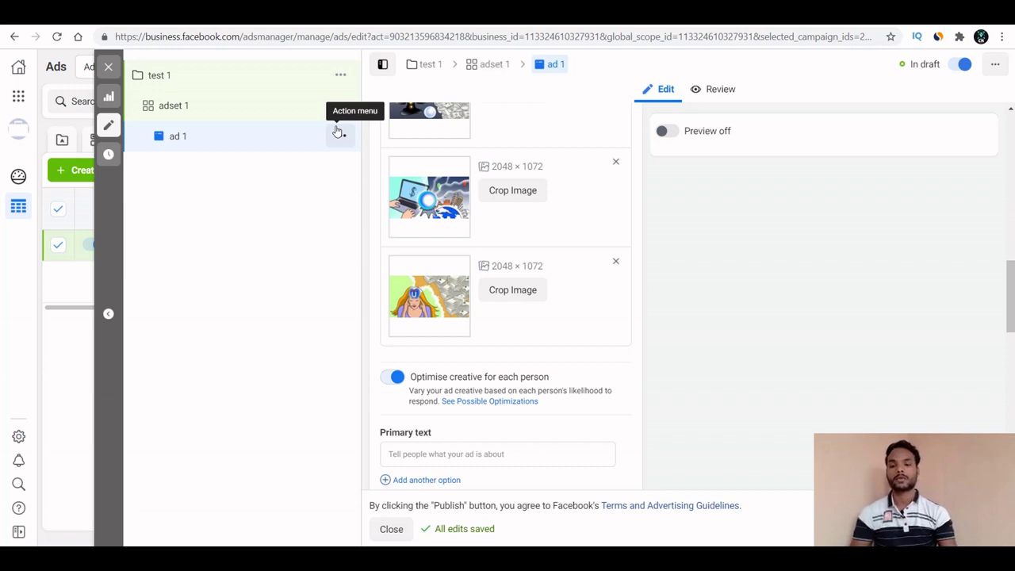
scroll(337, 131, "down", 2)
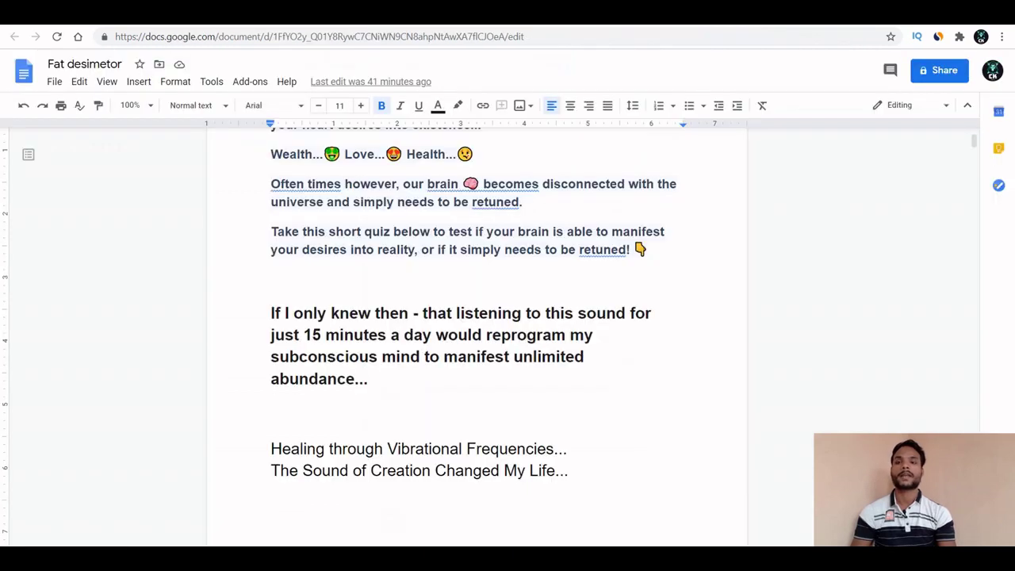
left_click_drag(657, 251, 269, 93)
left_click_drag(279, 189, 265, 164)
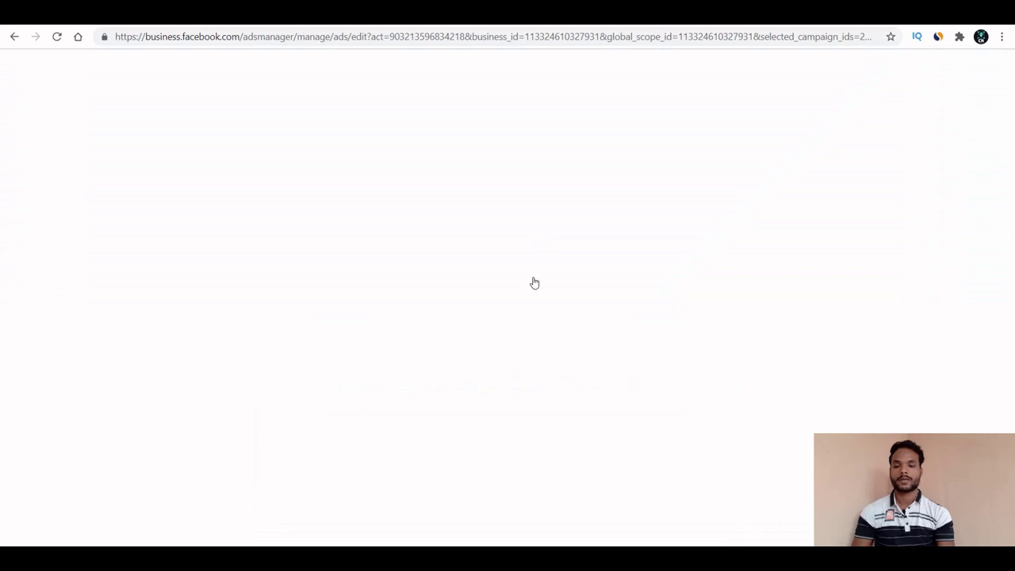
scroll(444, 283, "down", 1)
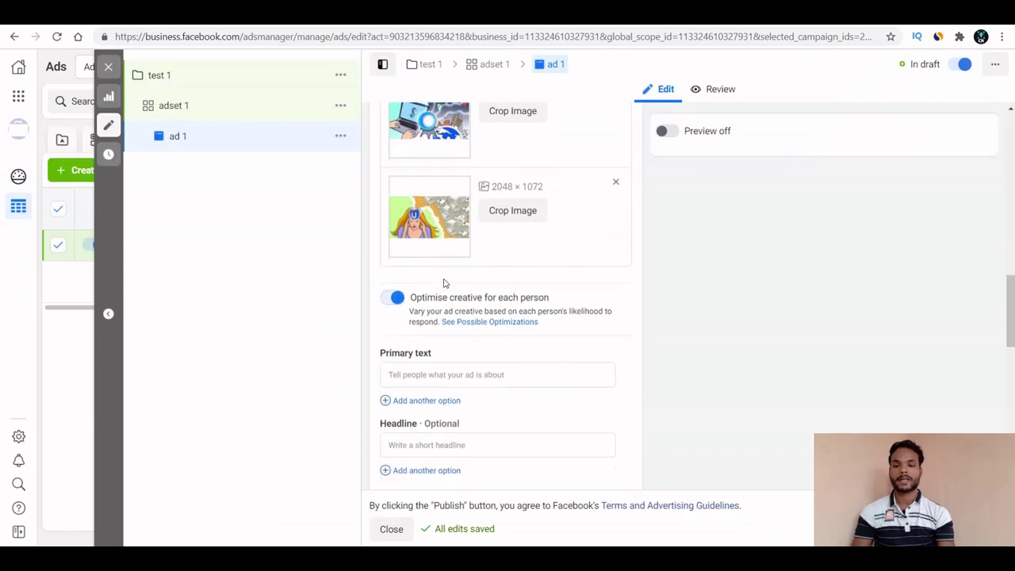
left_click(431, 370)
type("You have the ability to manifest whatever  your heart desires into existence...  Wealth...🤑 Love...😍 Health...😊  Often times however, our brain 🧠 becomes disconnected with the universe and simply needs to be retuned.  Take this short quiz below to test if your brain is able to manifest your desires into reality, or if it simply needs to be retuned! 👇")
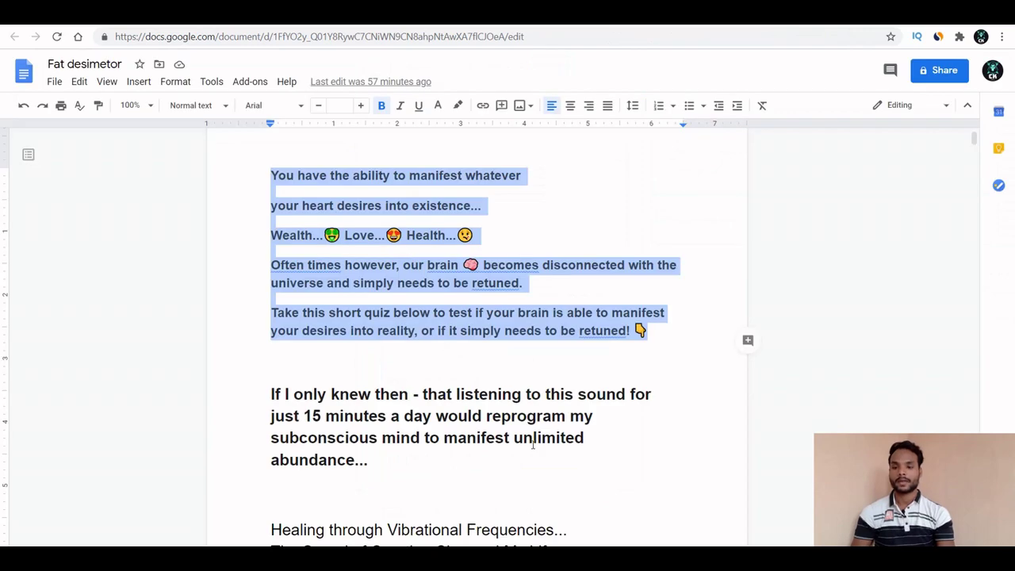
- Add a second primary text option with the document's paragraph starting "If I only knew then - that listening to this sound"
left_click_drag(368, 460, 256, 396)
key("ctrl+c")
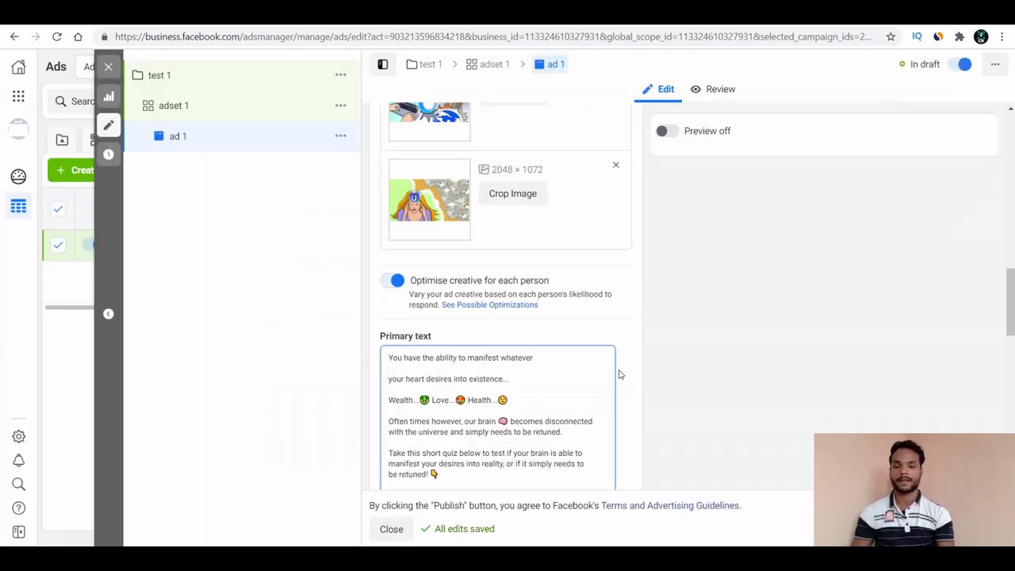
scroll(621, 381, "down", 5)
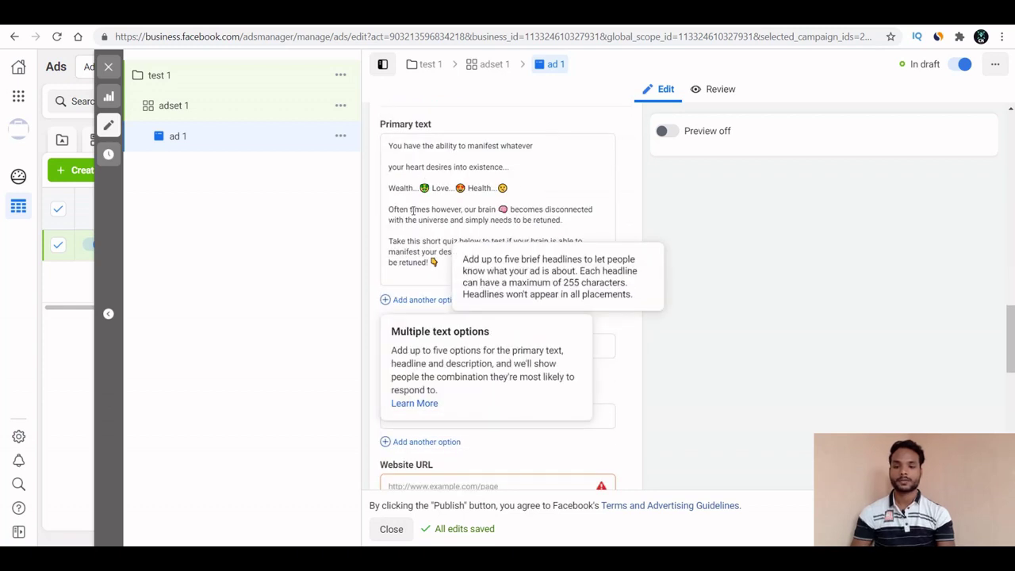
left_click(413, 301)
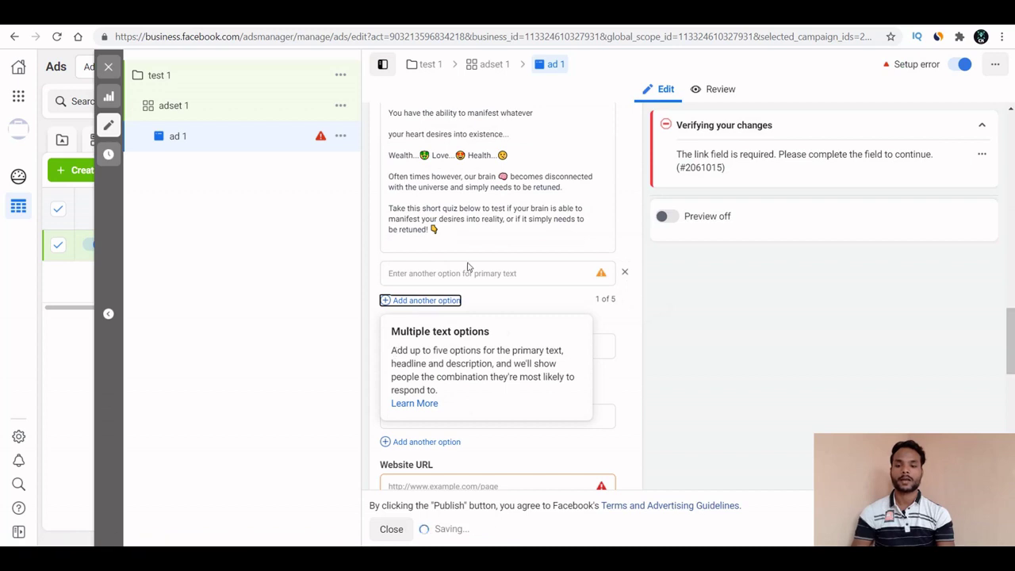
left_click(468, 274)
key("ctrl+v")
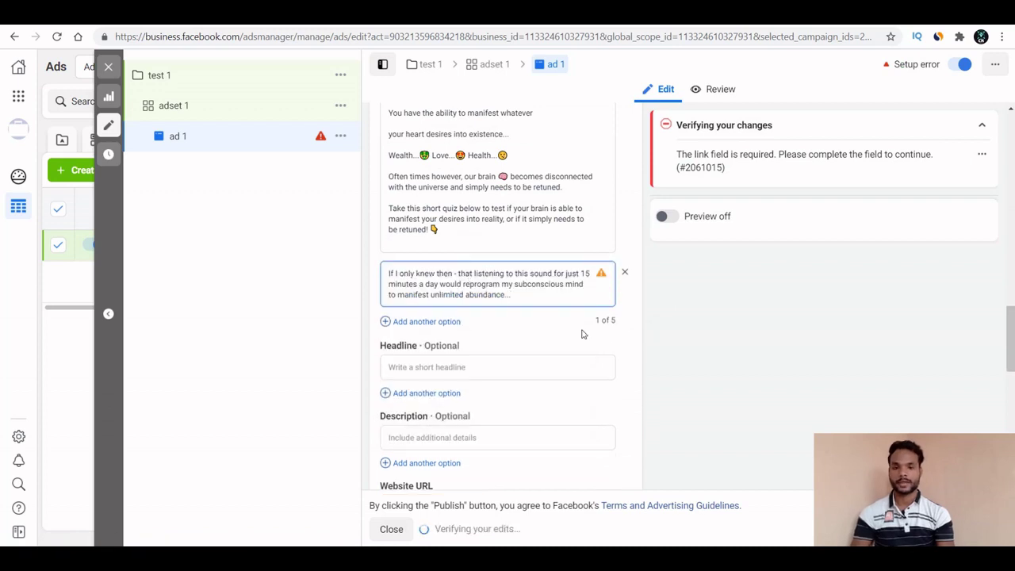
- Copy "Healing through Vibrational Frequencies..." from the Google Doc into the ad's headline
key("ctrl+Tab")
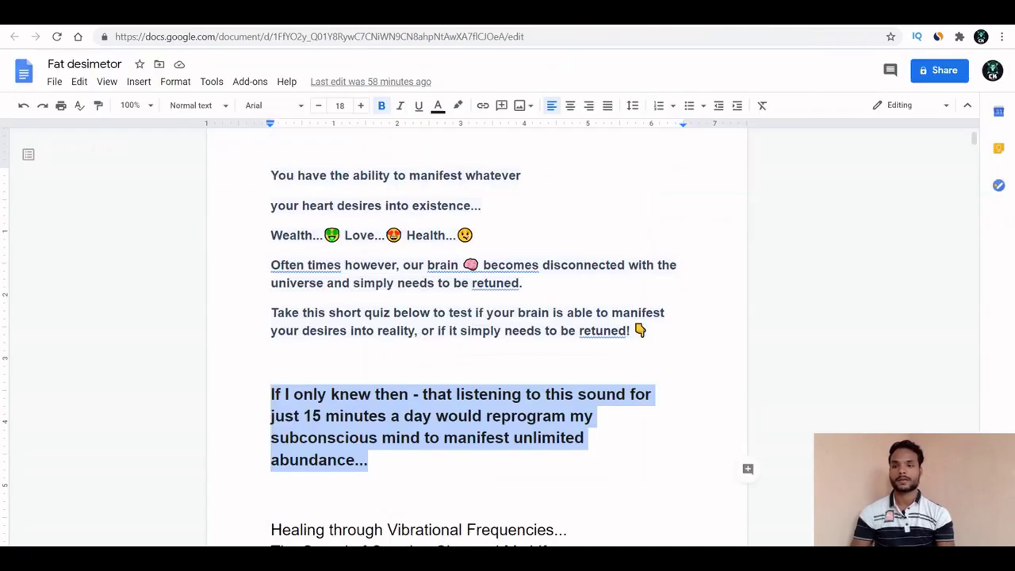
left_click(406, 508)
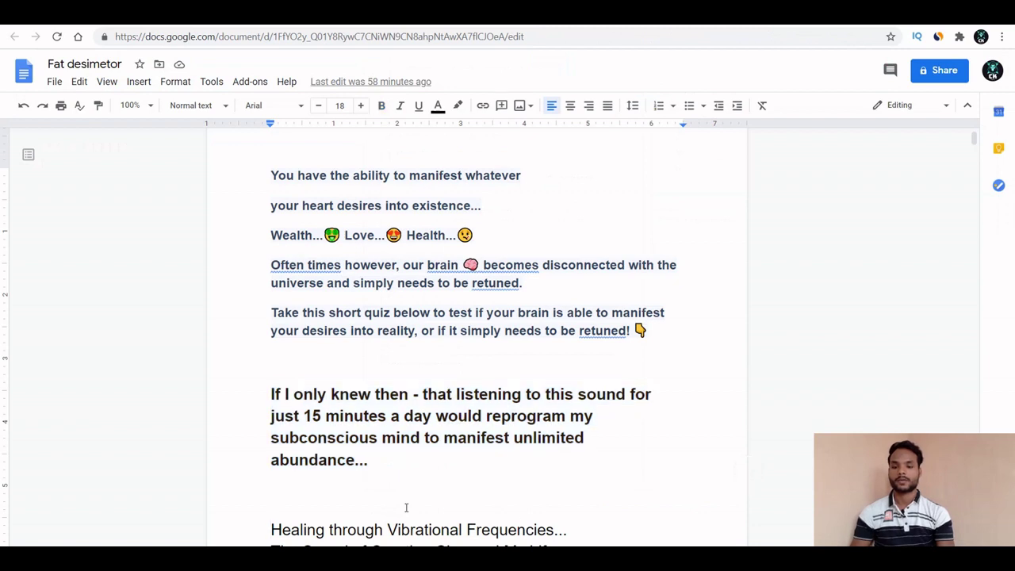
left_click_drag(567, 530, 271, 524)
key("ctrl+c")
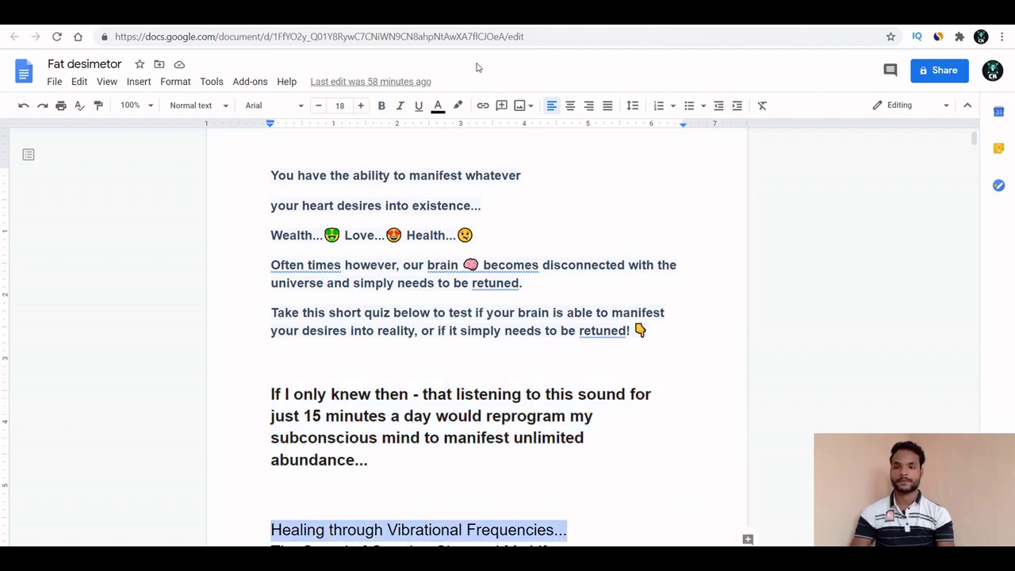
key("ctrl+Tab")
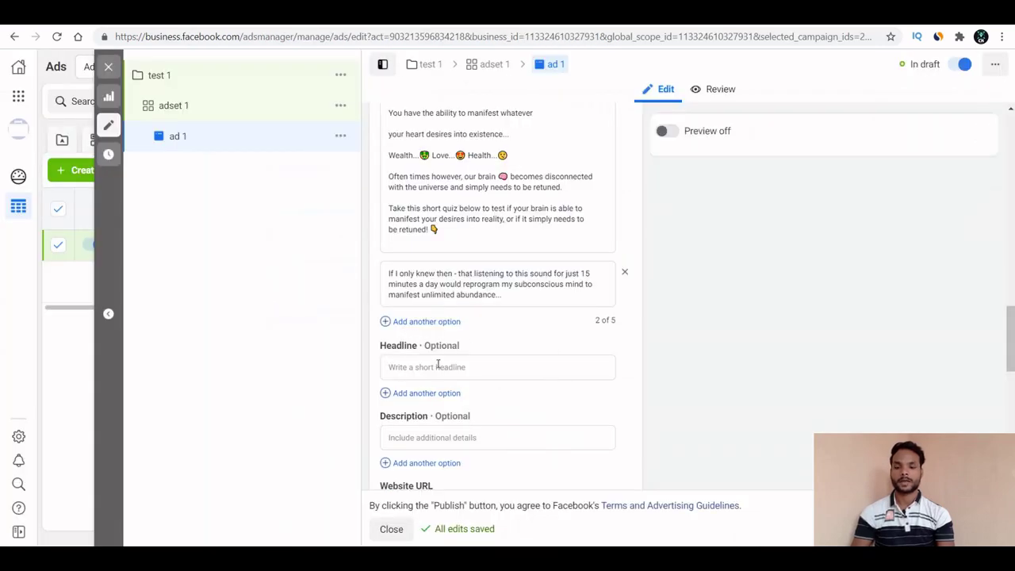
left_click(438, 366)
key("ctrl+v")
- Add a second headline option with the document line "The Sound of Creation Changed My Life...", without a trailing line break
key("ctrl+Tab")
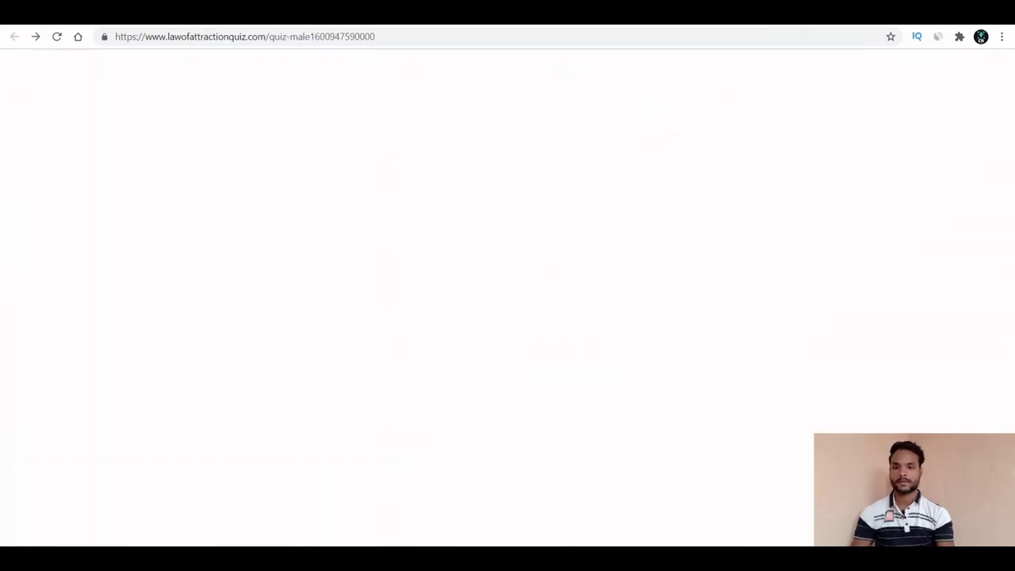
key("ctrl+Tab")
left_click(686, 483)
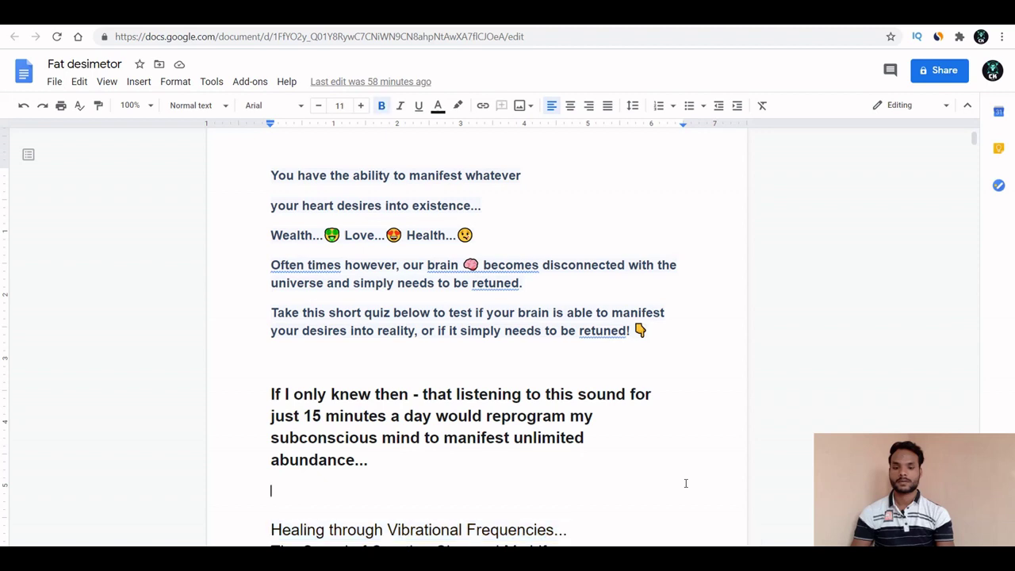
key("Down")
key("Down")
key("Down")
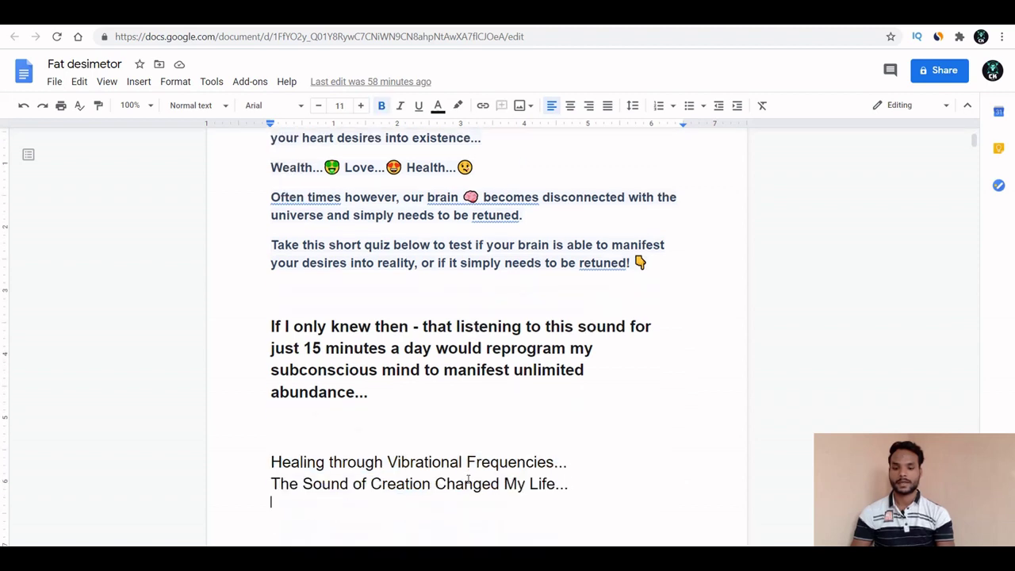
triple_click(468, 480)
key("ctrl+c")
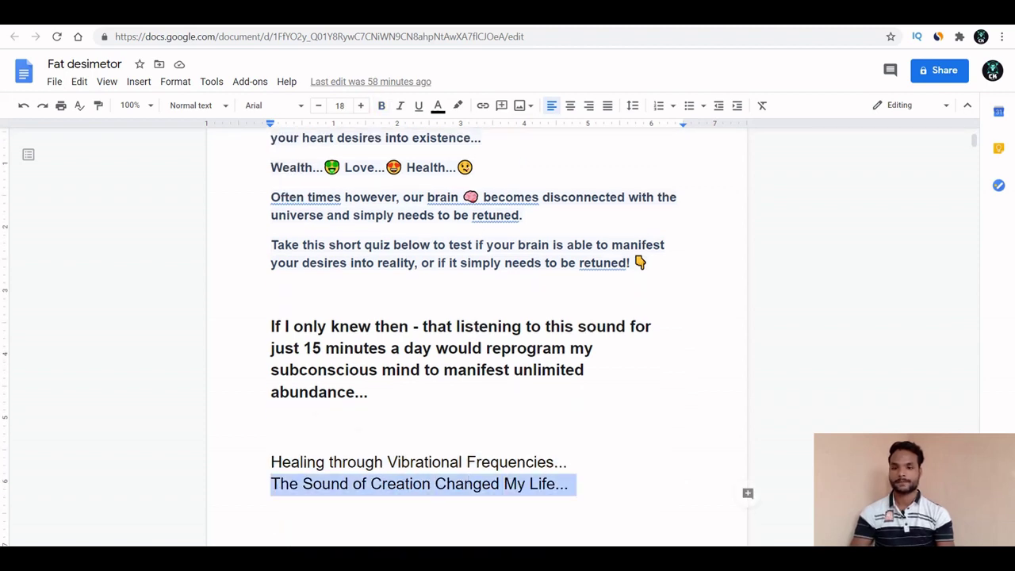
key("ctrl+Tab")
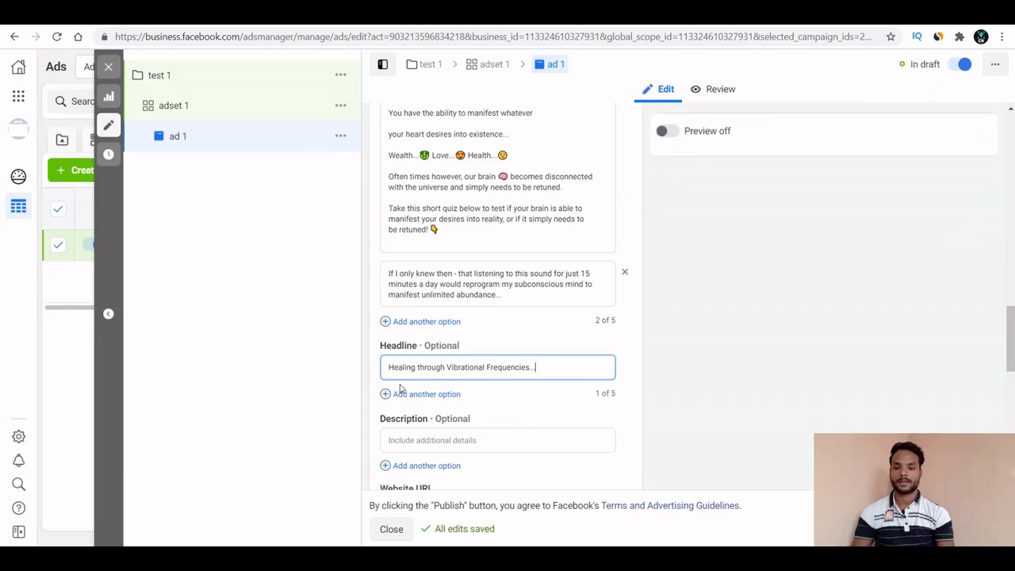
left_click(403, 394)
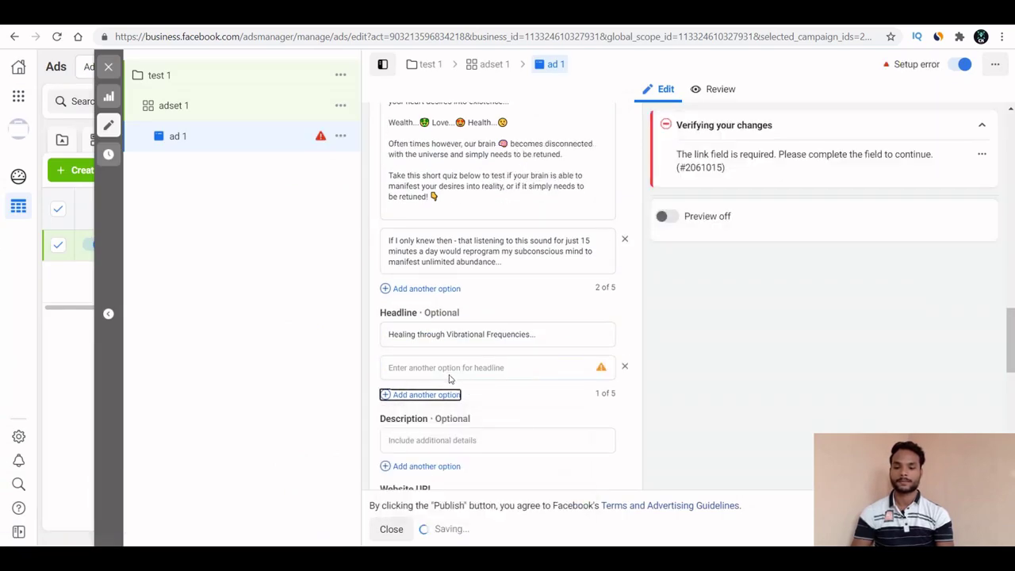
left_click(447, 365)
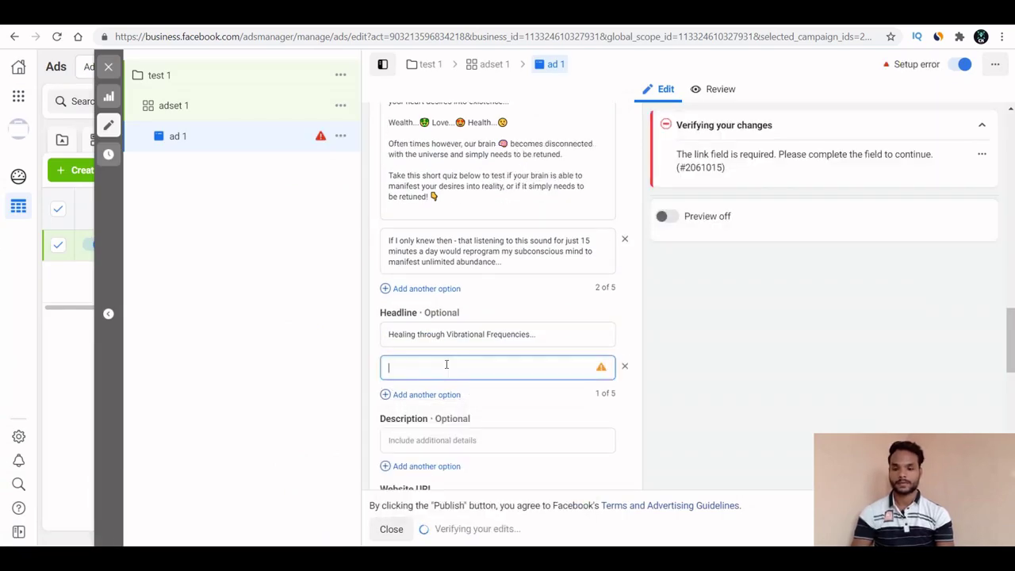
key("ctrl+v")
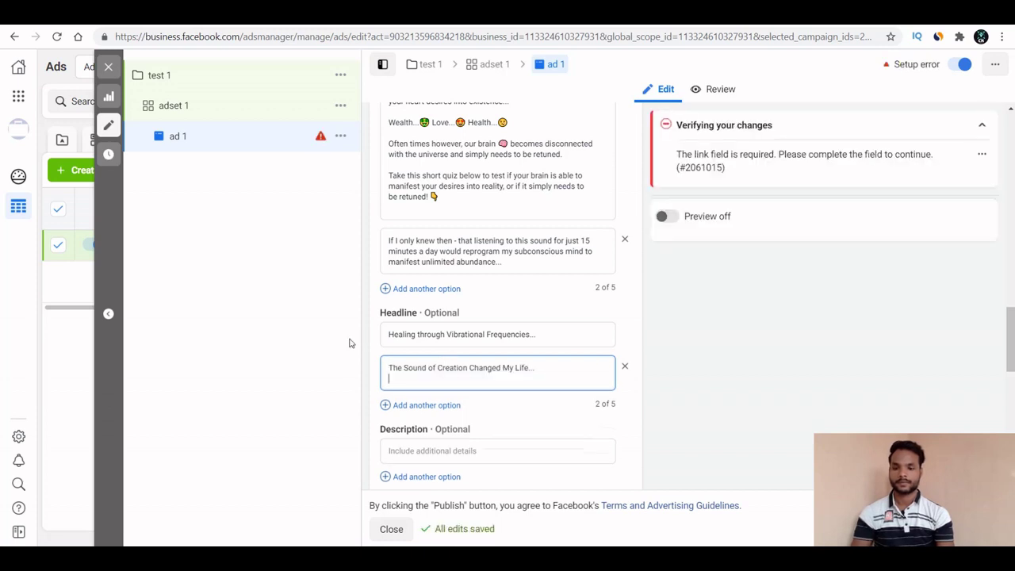
key("BackSpace")
left_click(367, 319)
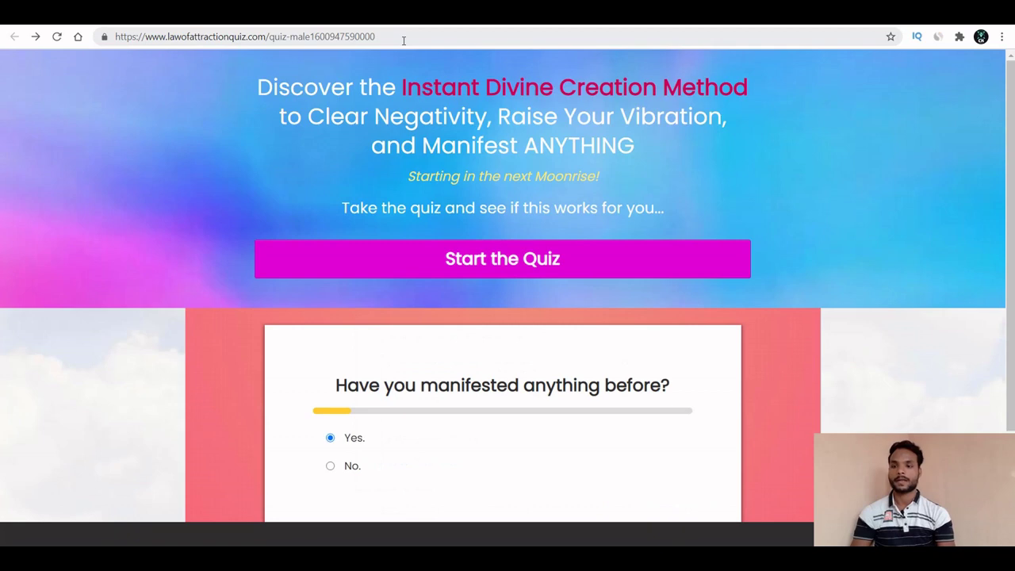
left_click(404, 41)
key("ctrl+c")
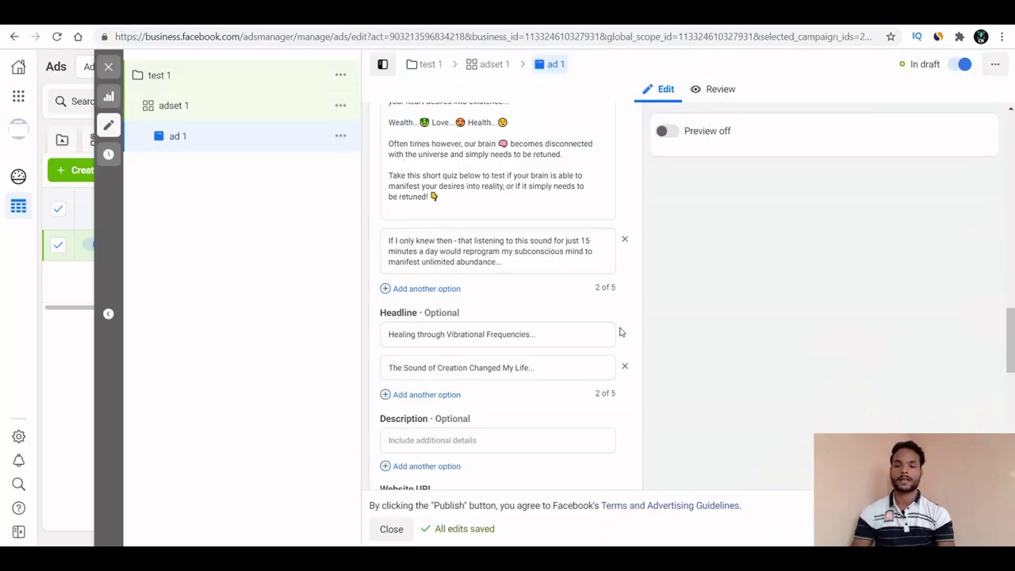
scroll(623, 333, "down", 5)
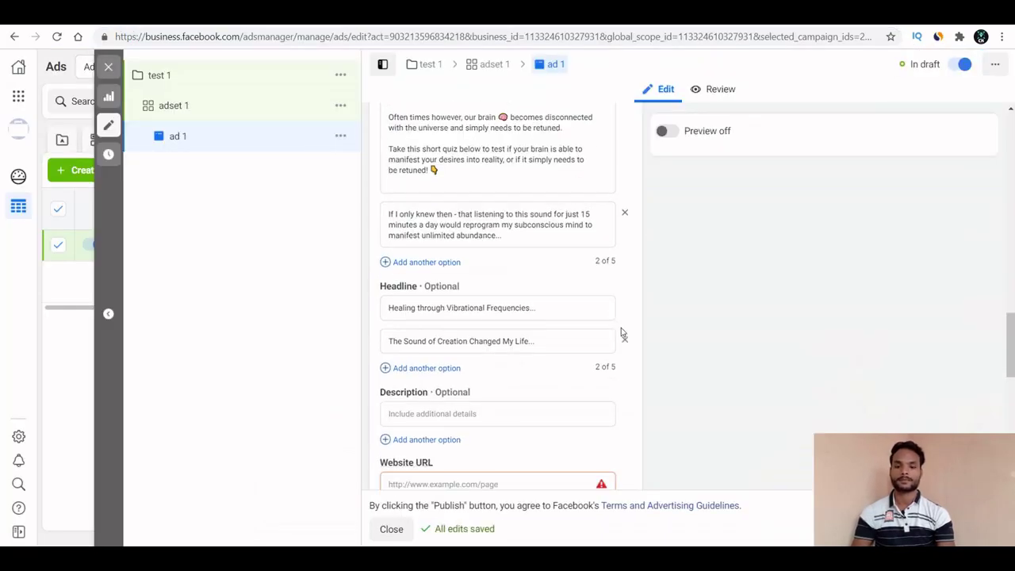
left_click(492, 299)
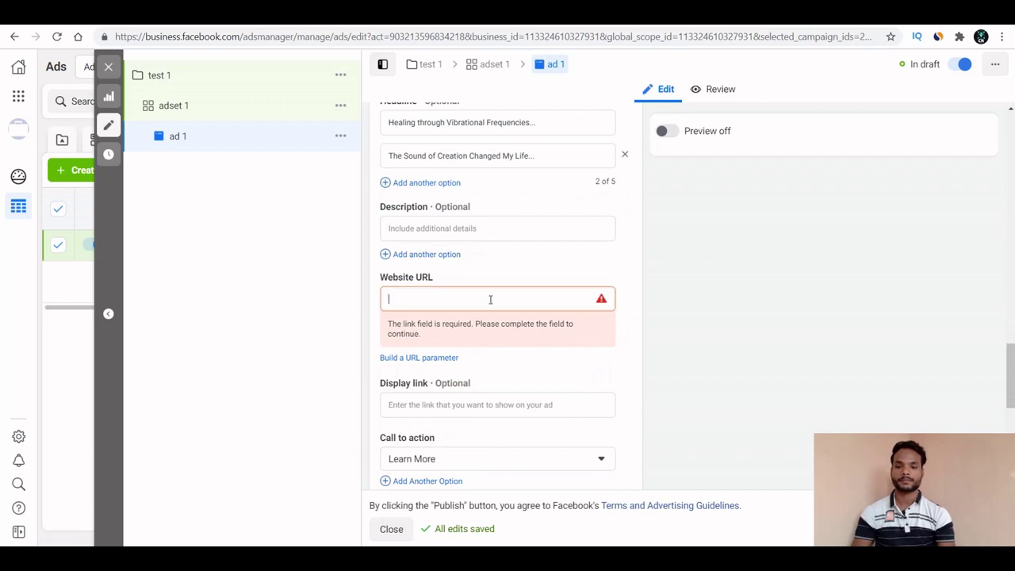
key("ctrl+v")
left_click(626, 354)
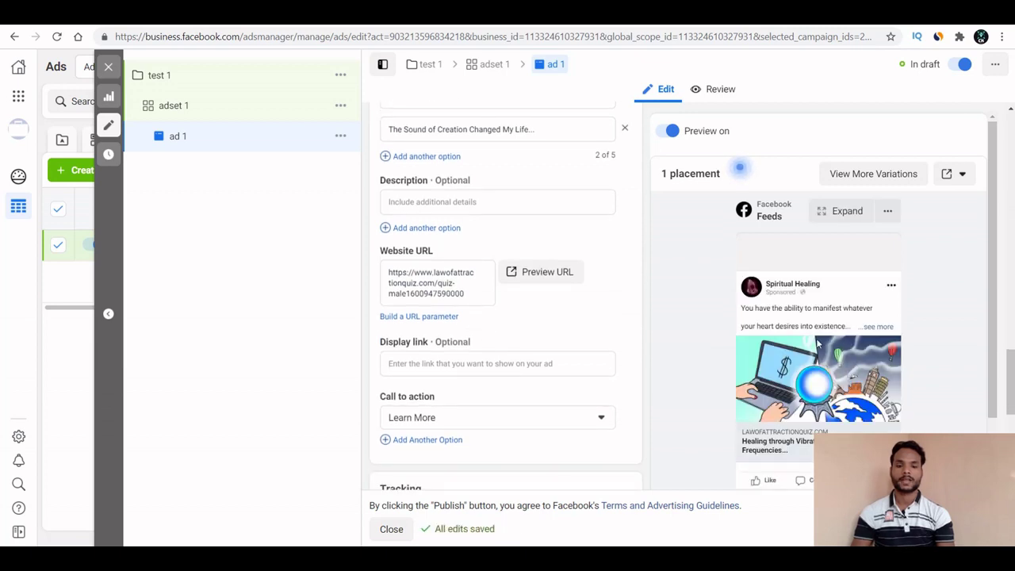
- Preview the ad's variations with the primary text "If I only knew then..." and the headline "The Sound of Creation Changed My Life..."
left_click(858, 179)
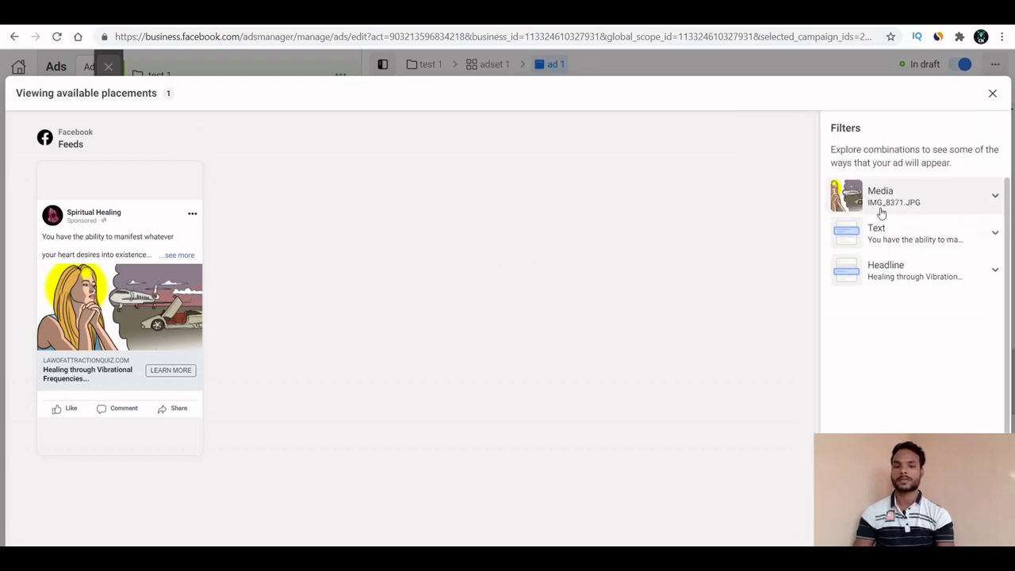
left_click(995, 235)
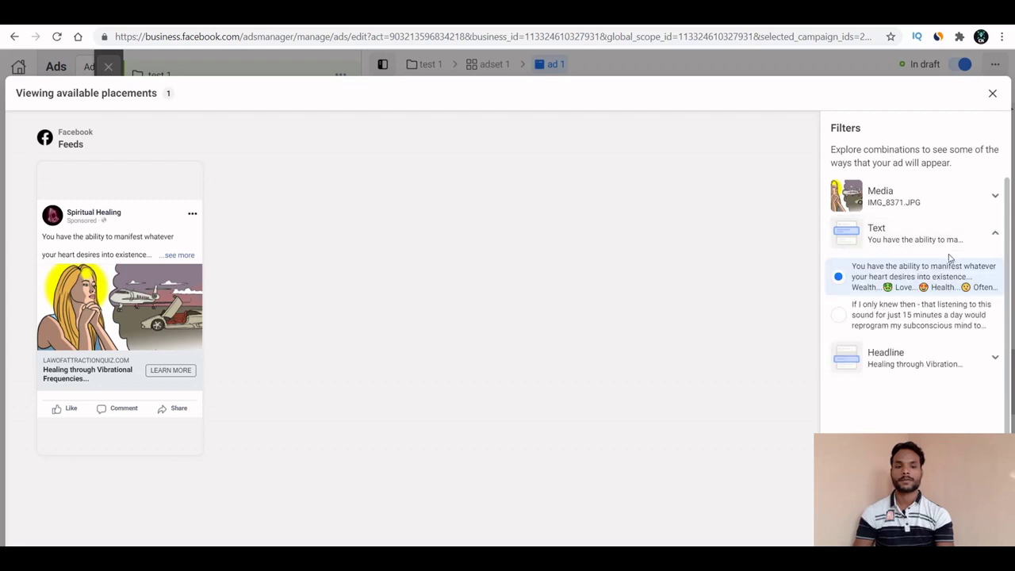
left_click(894, 316)
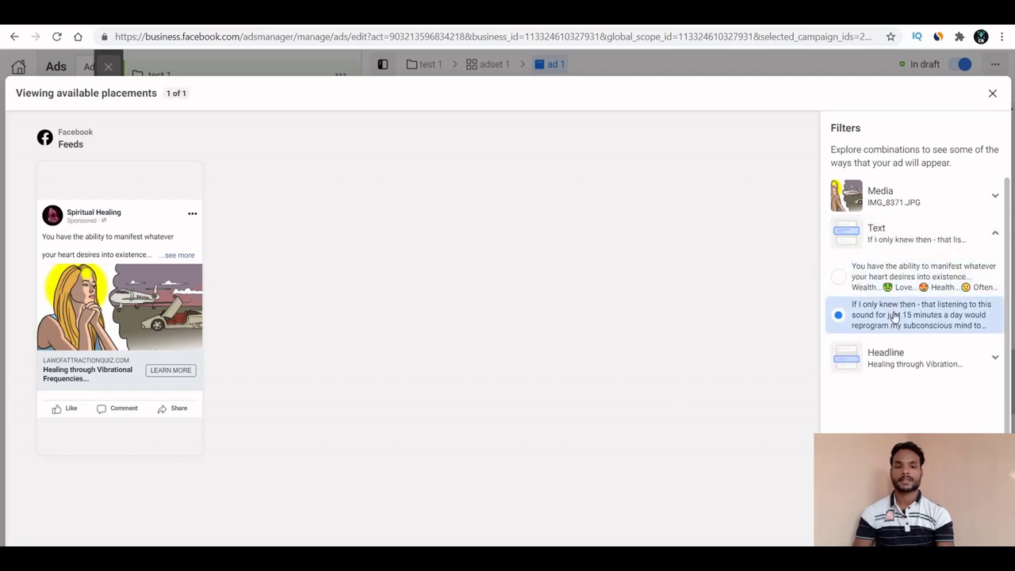
left_click(995, 357)
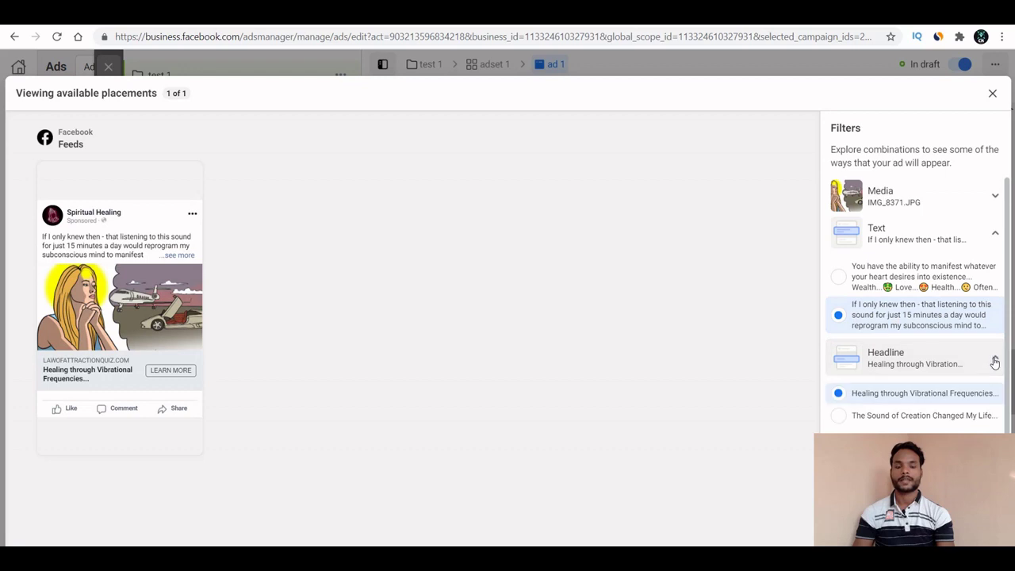
left_click(923, 420)
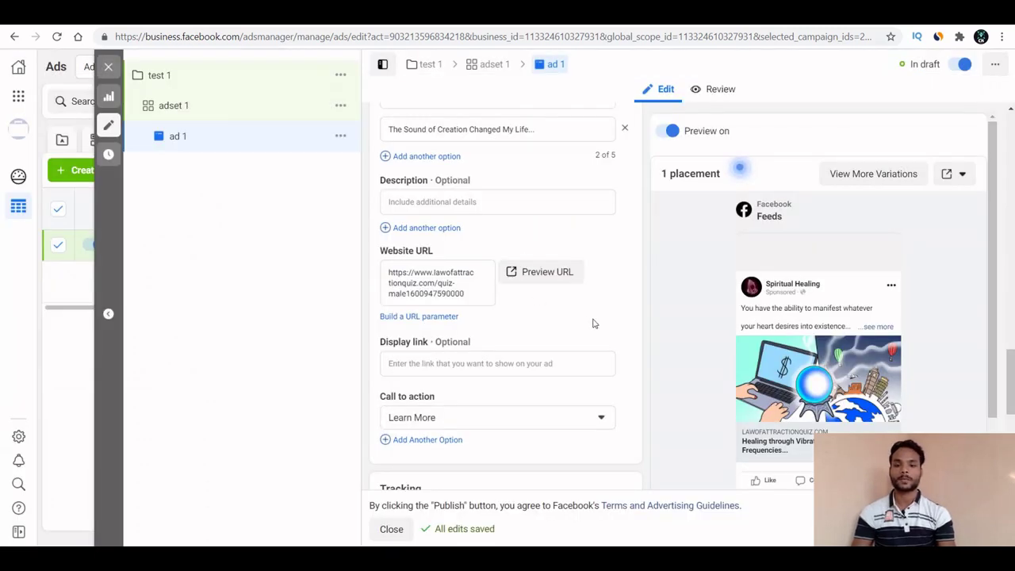
- Check the ad's tracking section and close the ad editor, leaving ad 1 as an unpublished draft
scroll(593, 323, "down", 5)
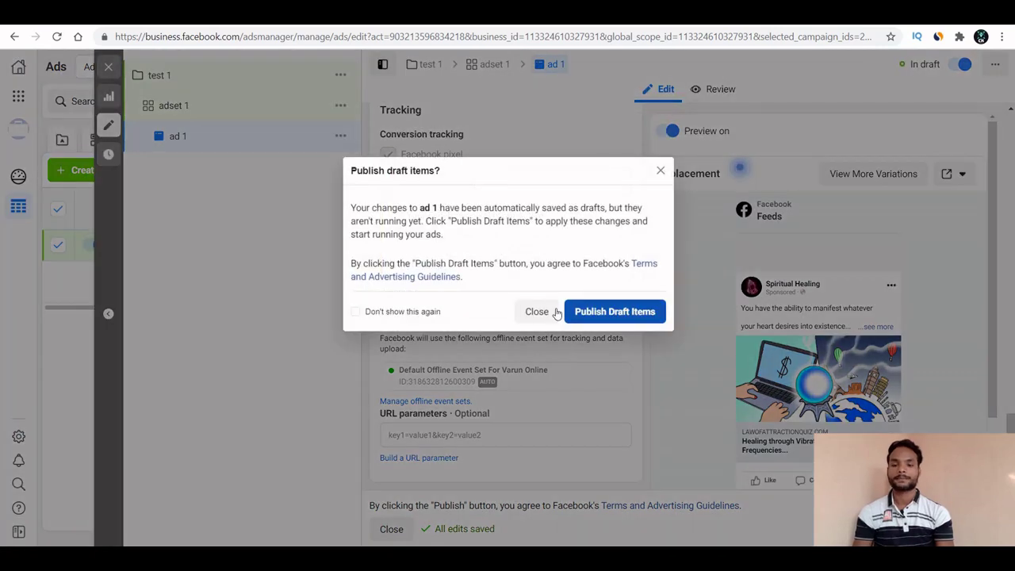
left_click(532, 320)
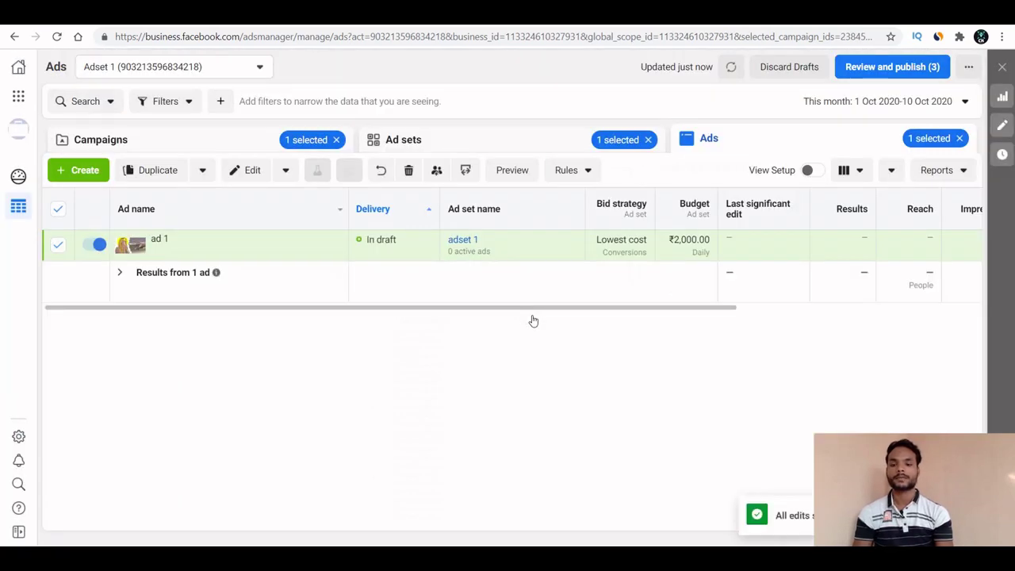
- Review the draft structure level by level: the campaign test 1, its ad set adset 1 and its ad ad 1
left_click(142, 141)
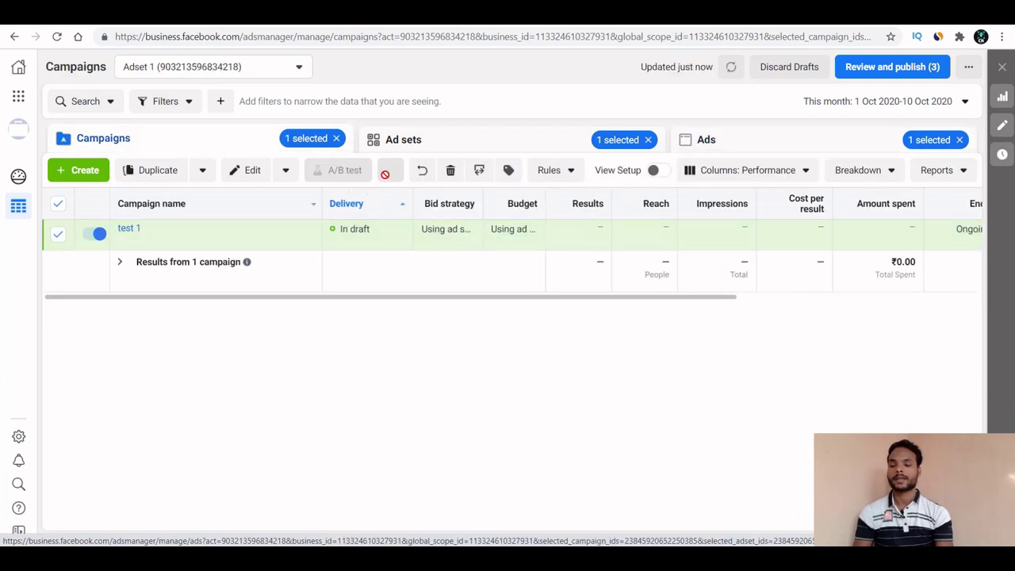
left_click(406, 141)
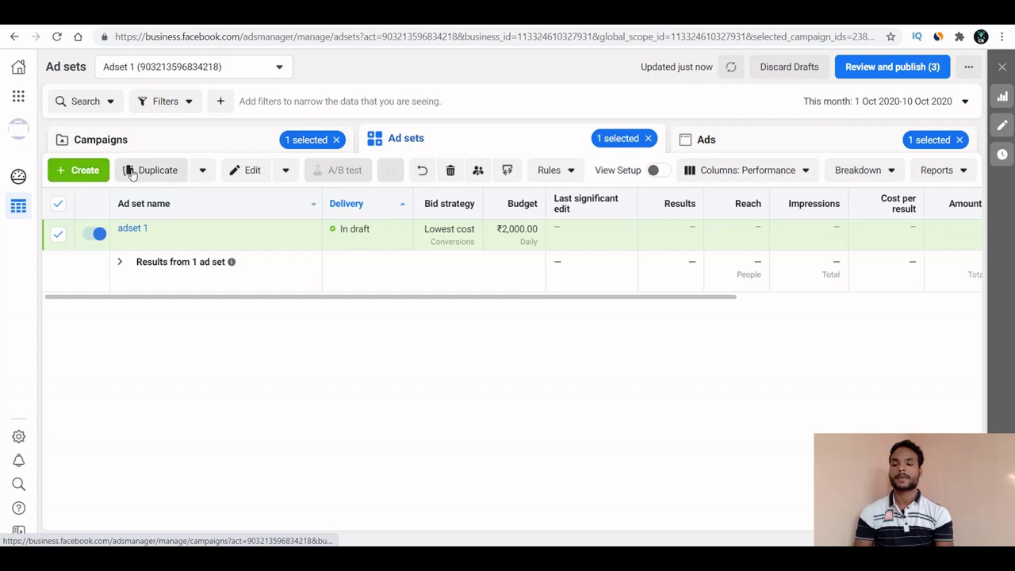
left_click(173, 145)
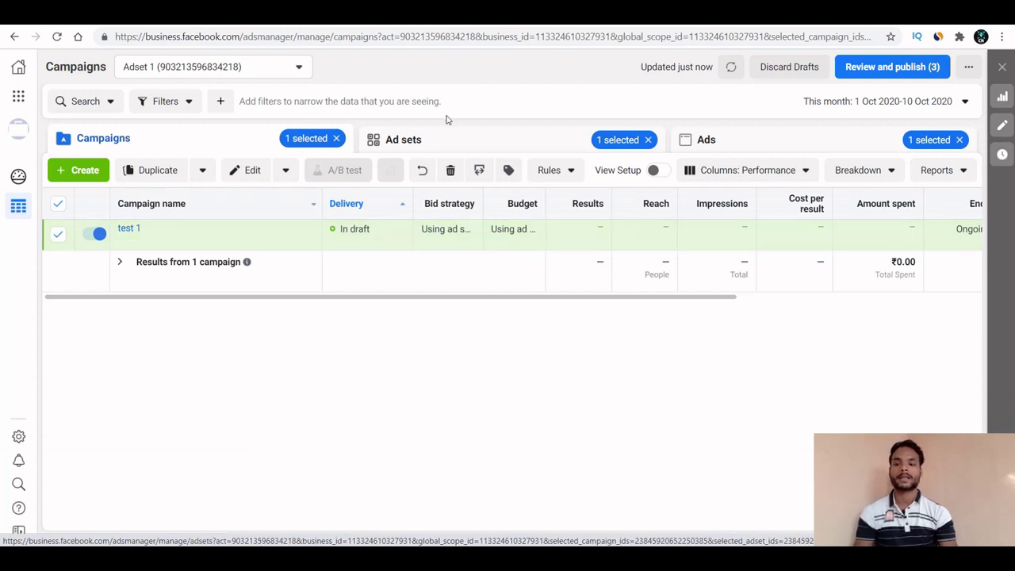
left_click(455, 142)
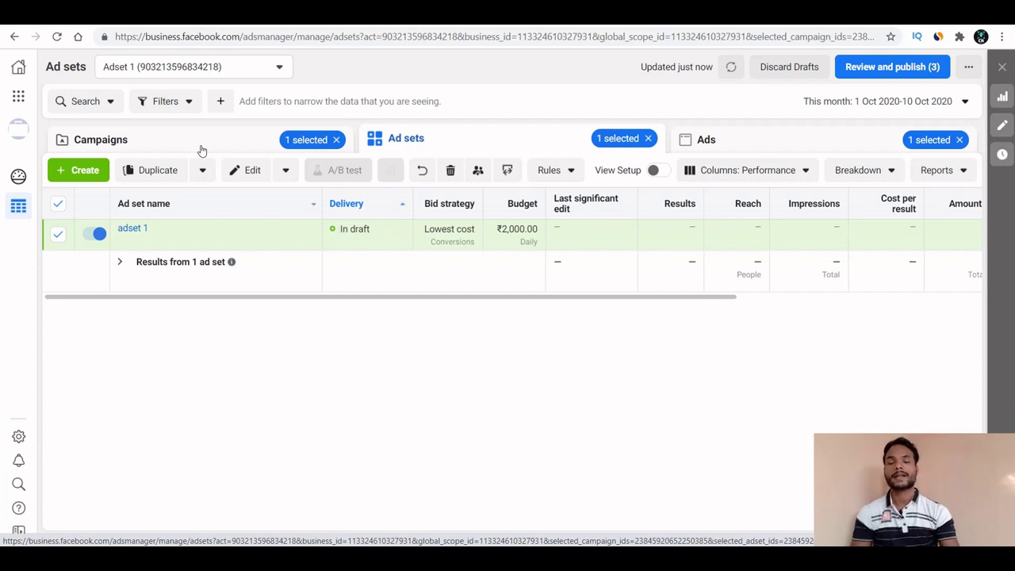
left_click(741, 139)
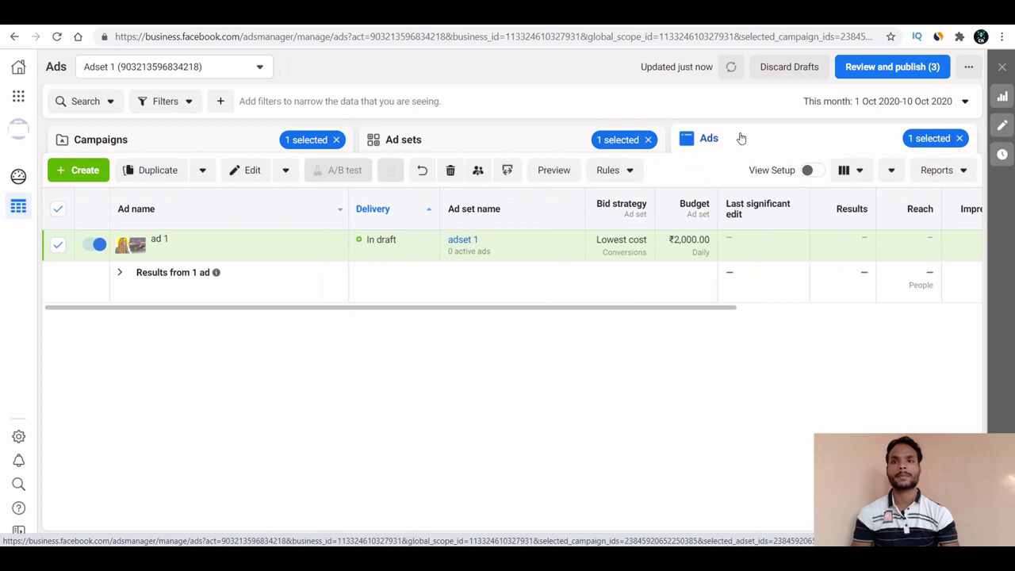
left_click(430, 144)
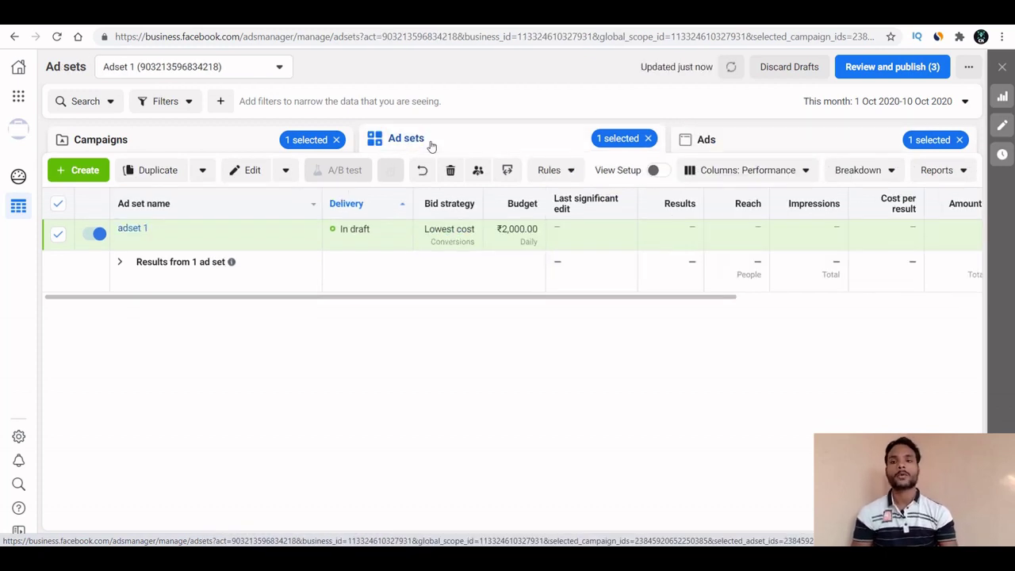